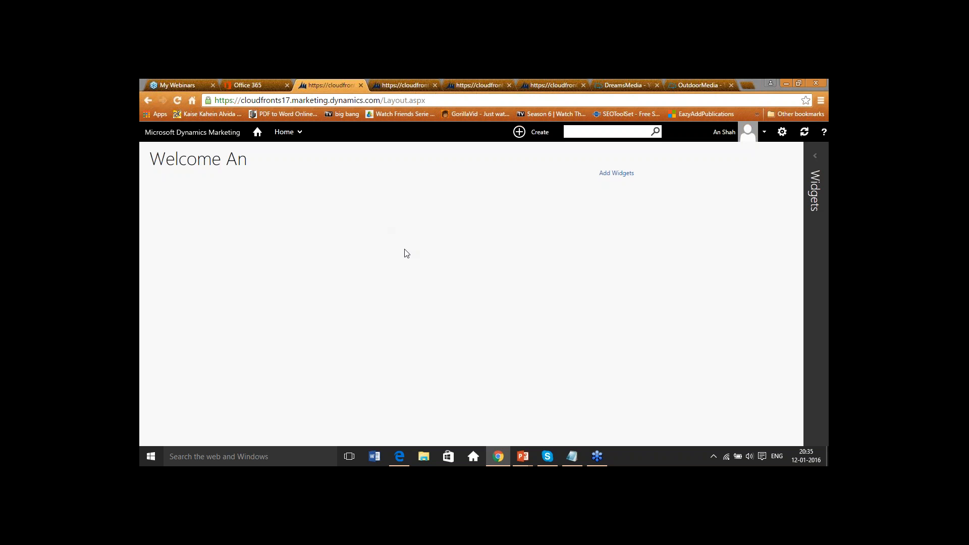
# - Browse the Home menu's Projects, Marketing Execution, Assets & Media, Budgeting and Performance sections
pyautogui.click(280, 137)
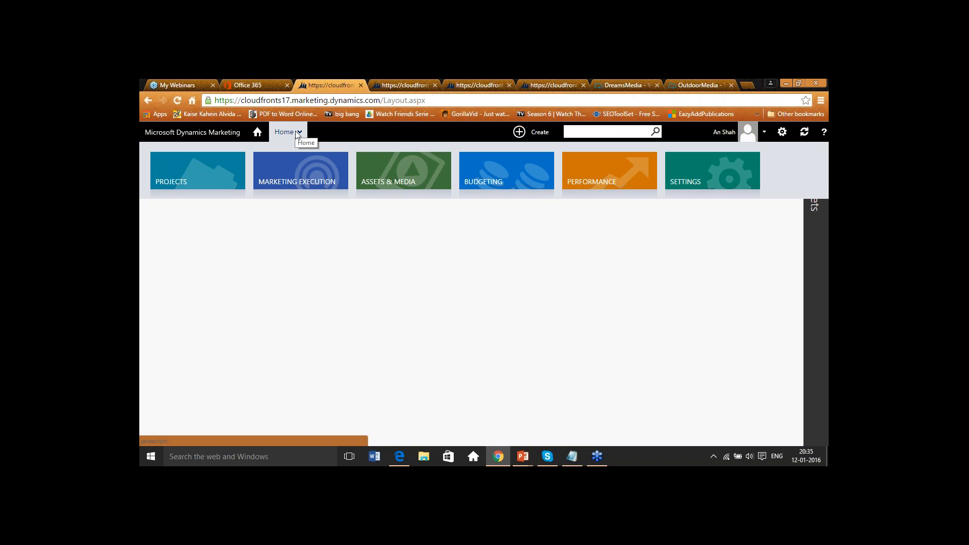
pyautogui.click(229, 180)
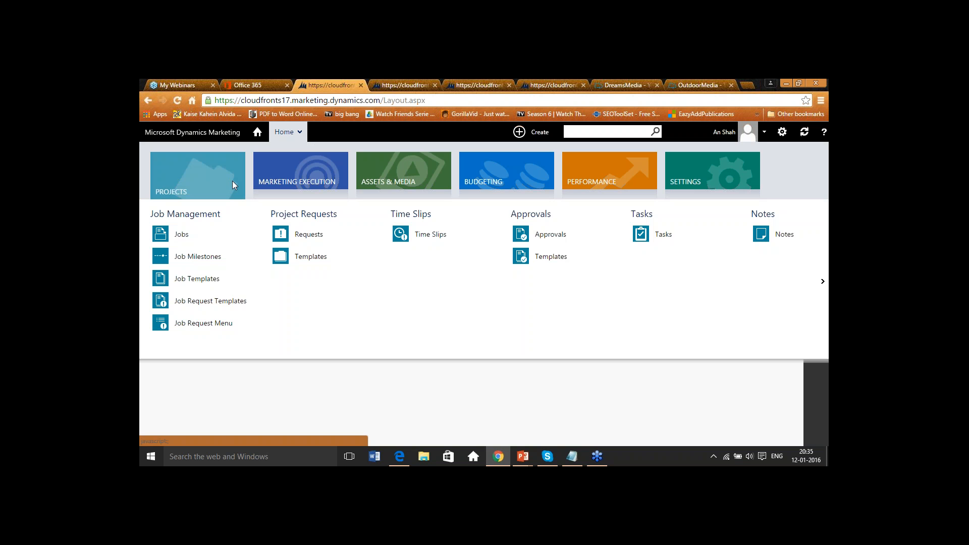
pyautogui.click(284, 187)
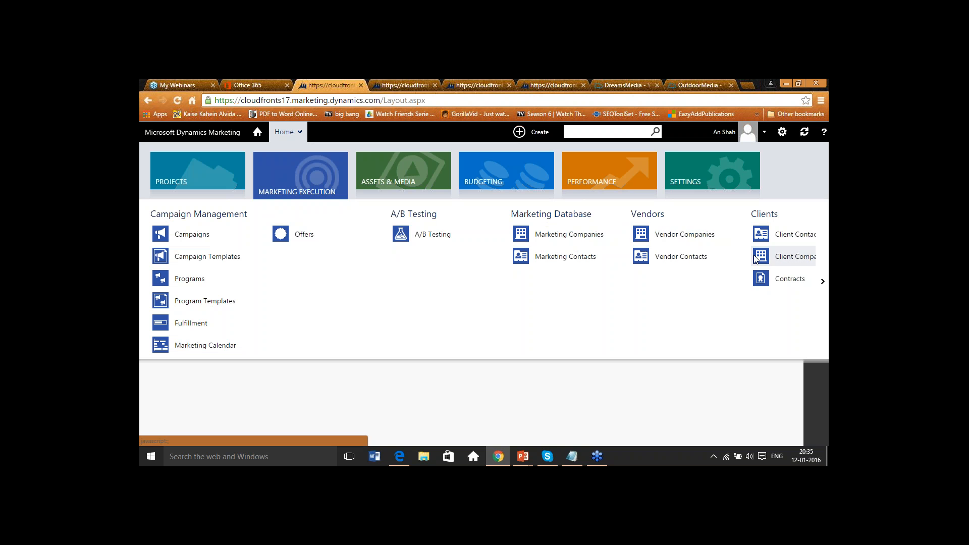
pyautogui.click(428, 186)
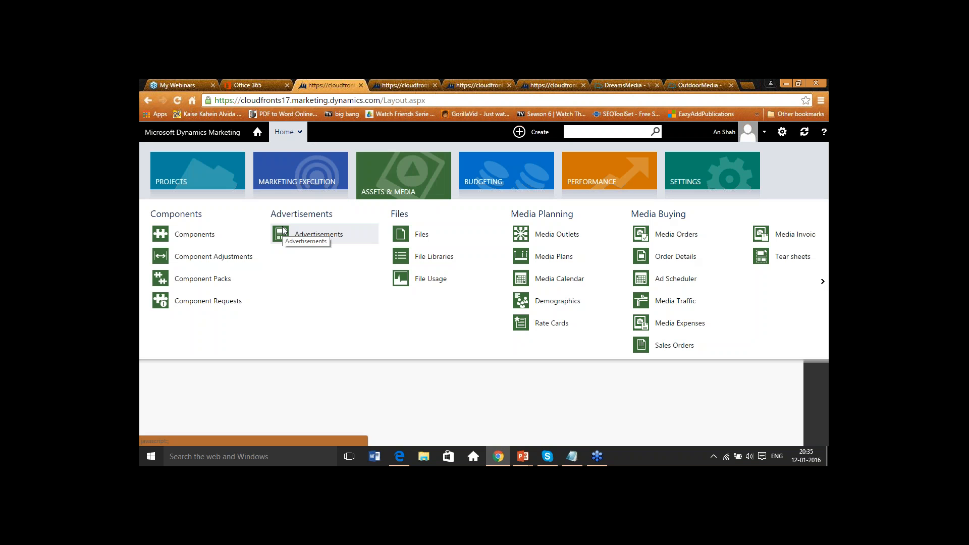
pyautogui.click(478, 186)
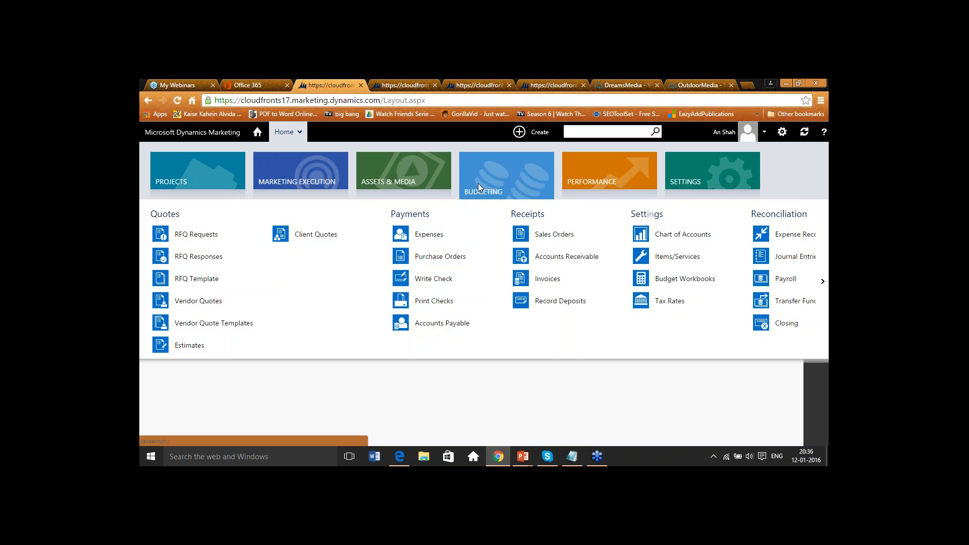
pyautogui.click(583, 183)
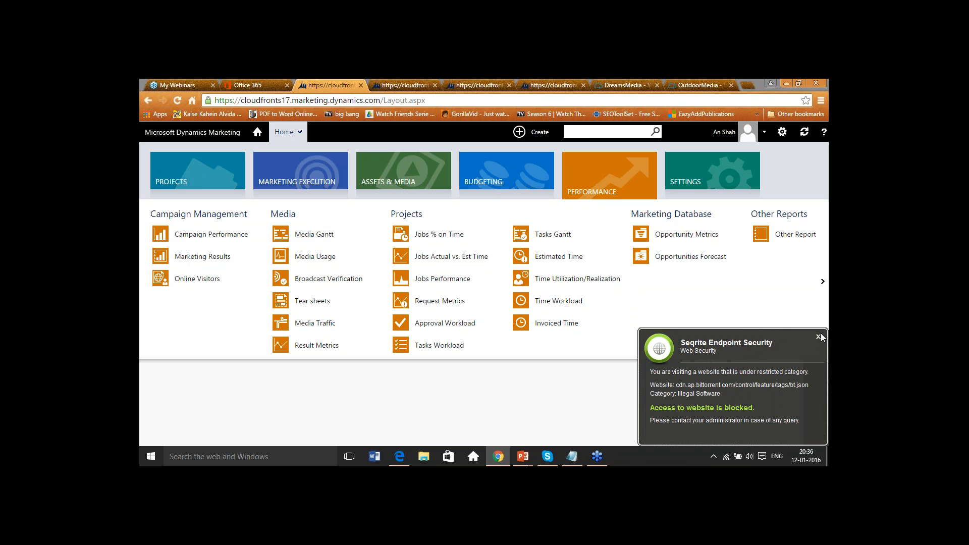
pyautogui.click(819, 338)
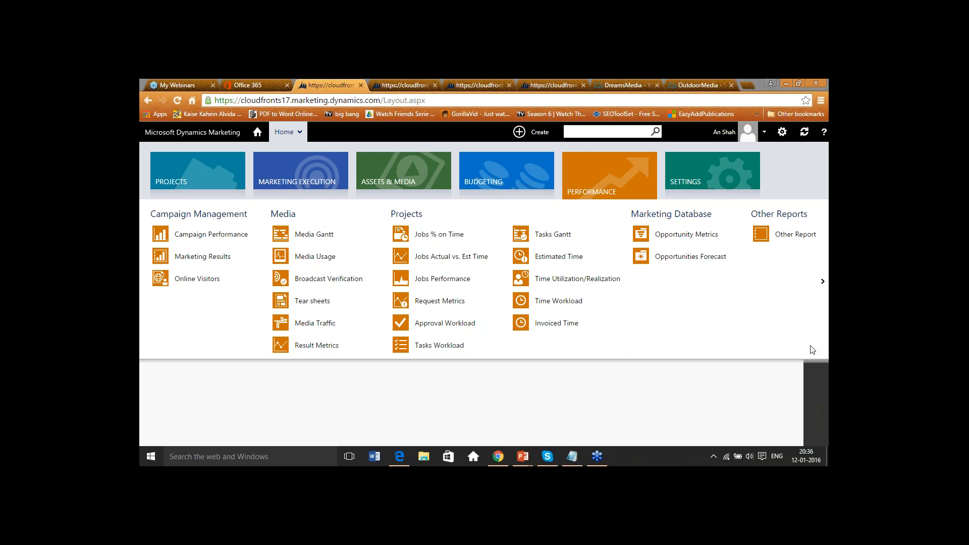
pyautogui.click(574, 403)
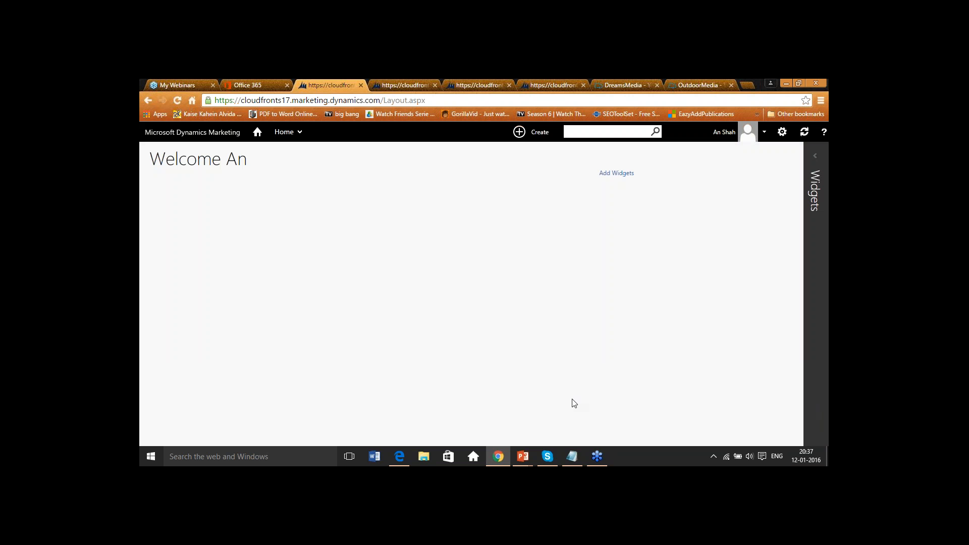
# - Open the Create menu to review the record types it offers
pyautogui.click(521, 136)
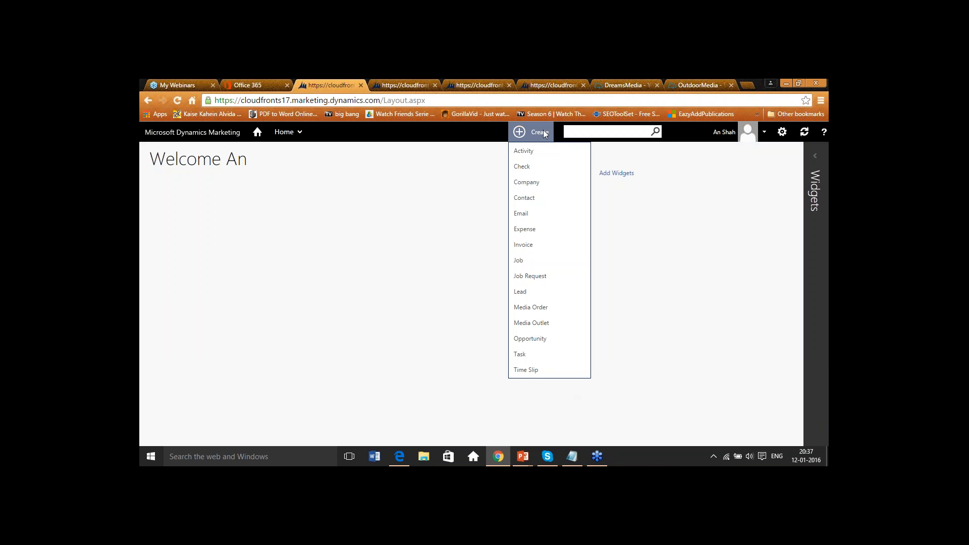
pyautogui.click(597, 131)
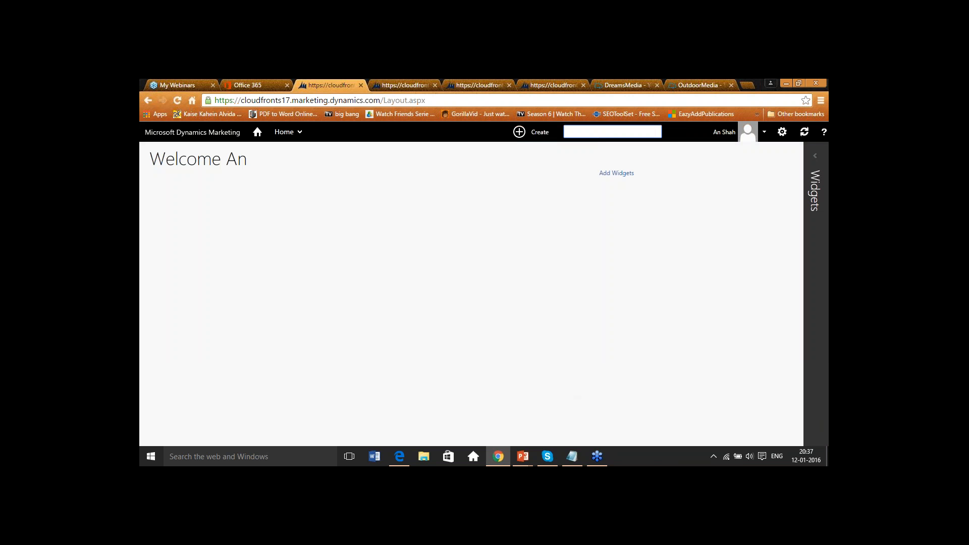
pyautogui.click(823, 113)
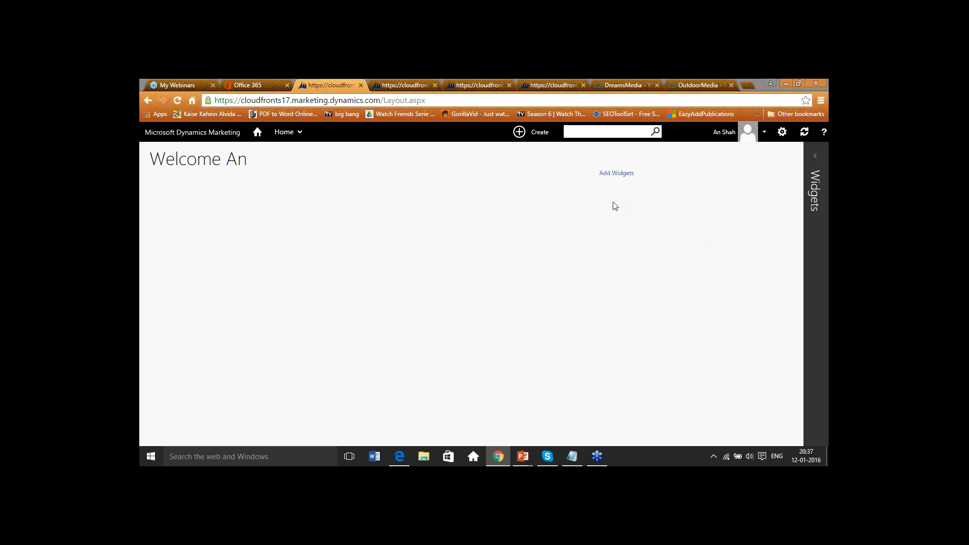
pyautogui.click(537, 140)
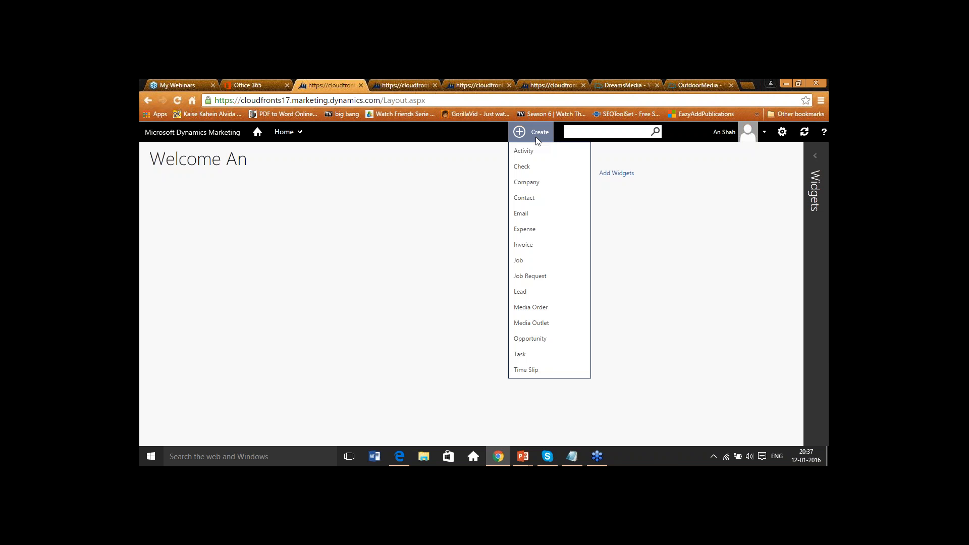
pyautogui.click(474, 197)
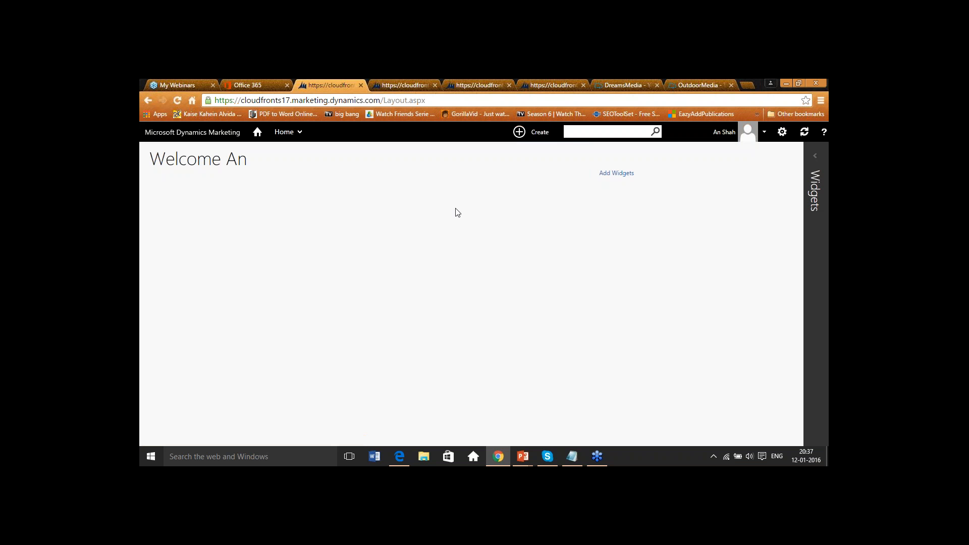
# - Open the Client Companies list under Marketing Execution
pyautogui.click(285, 132)
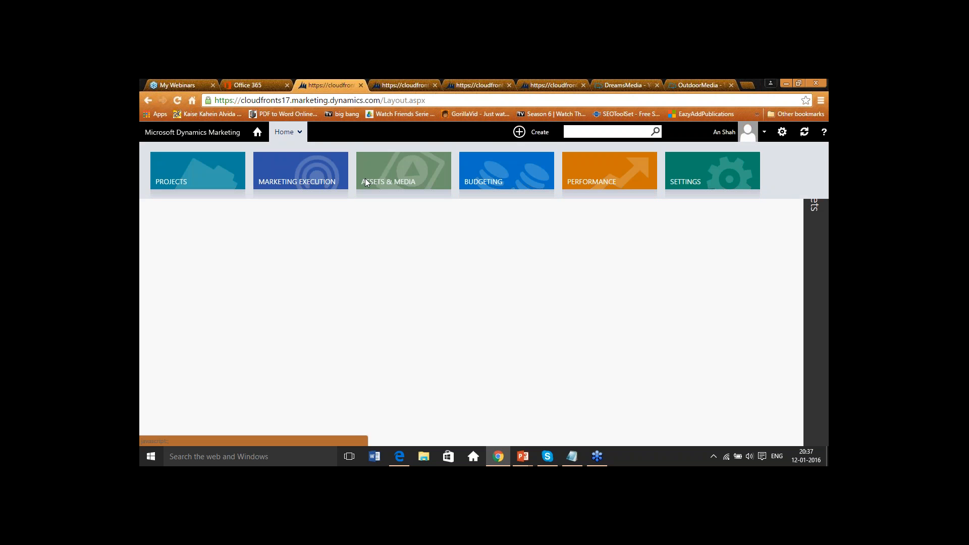
pyautogui.click(322, 175)
pyautogui.scroll(-5, 320, 261)
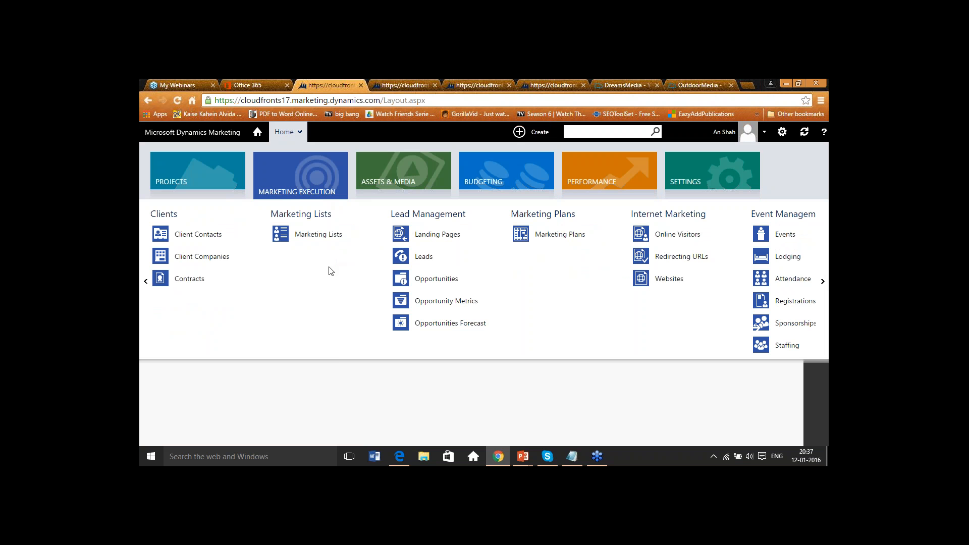
pyautogui.click(233, 261)
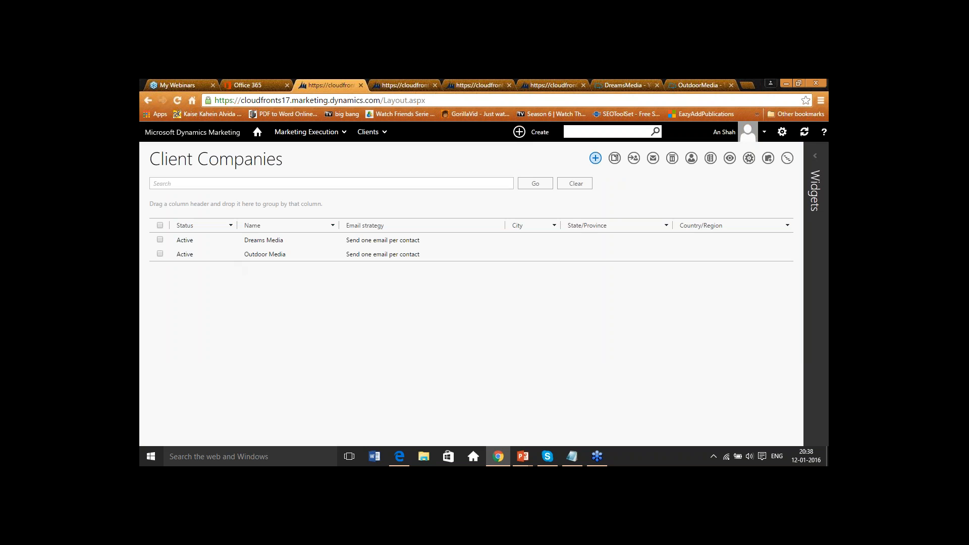
pyautogui.click(596, 160)
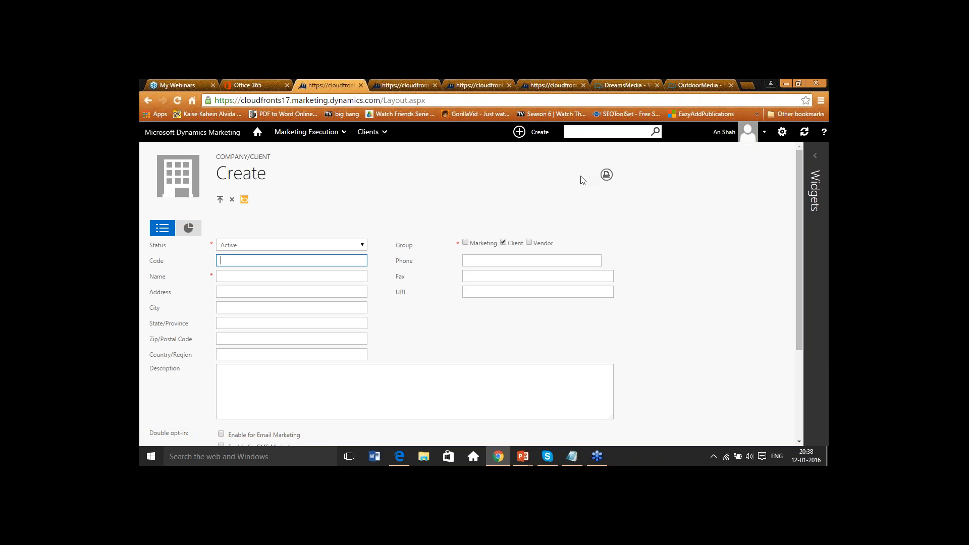
pyautogui.click(271, 275)
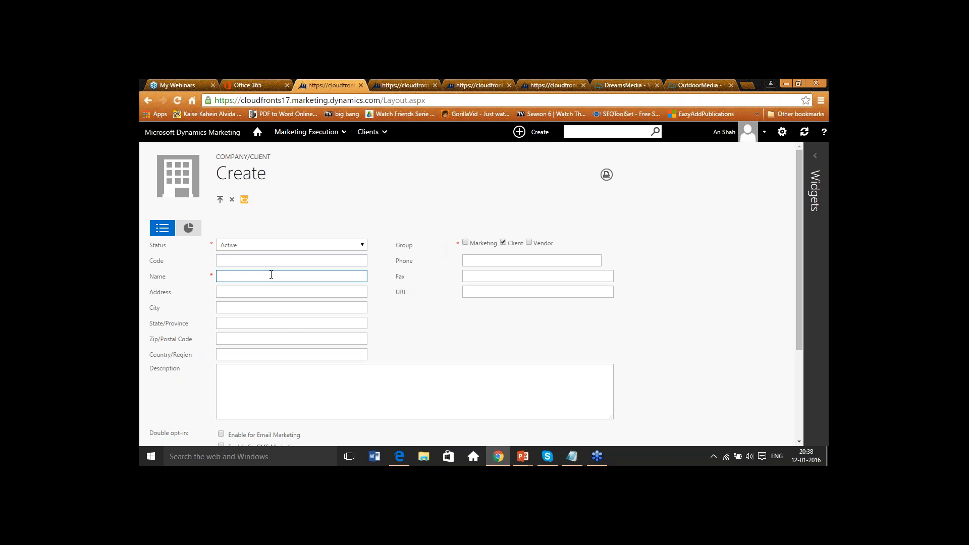
pyautogui.write('Dreams Media')
pyautogui.press('Tab')
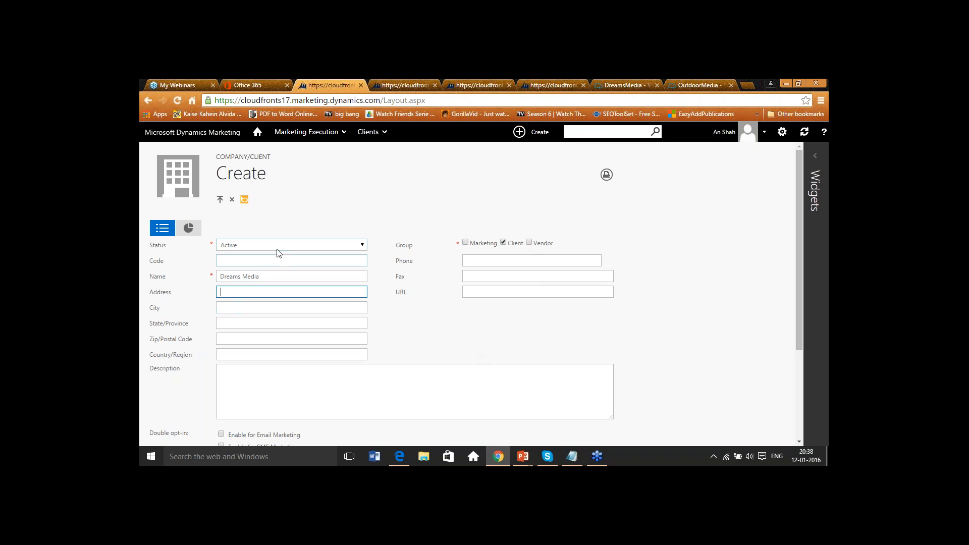
pyautogui.scroll(-2, 423, 331)
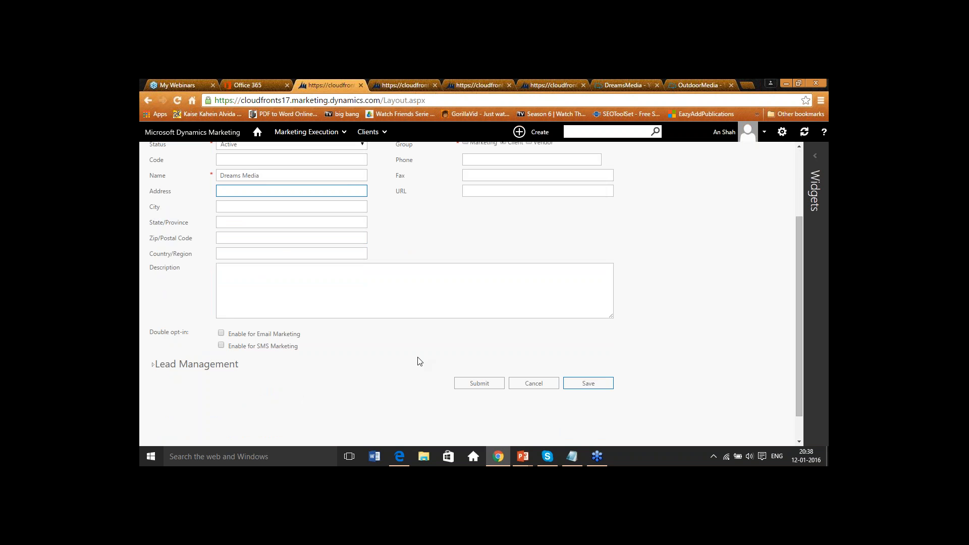
pyautogui.scroll(3, 347, 362)
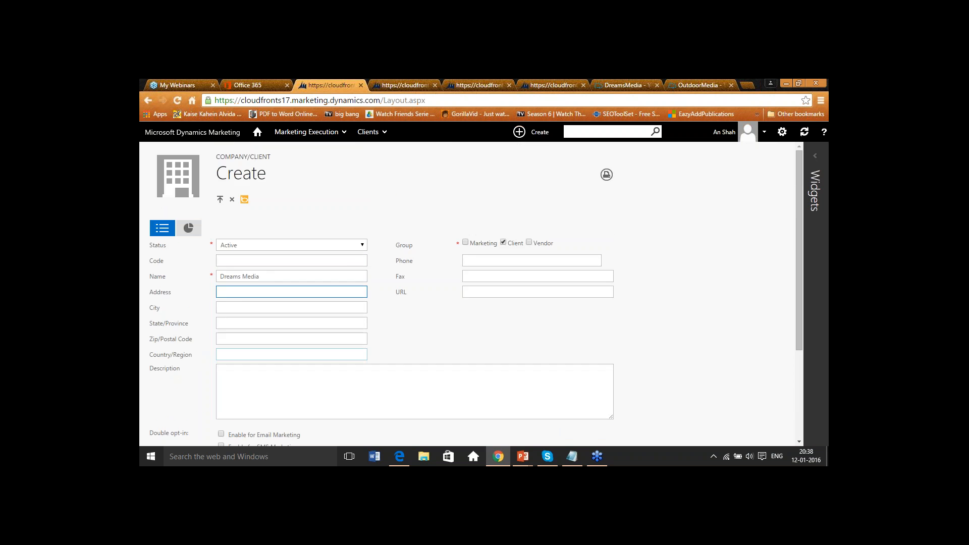
pyautogui.scroll(-3, 499, 381)
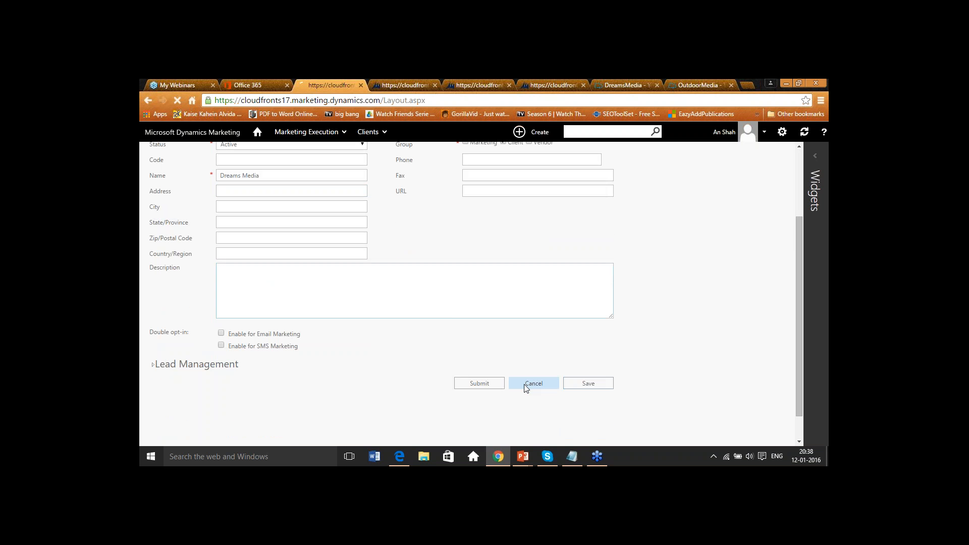
pyautogui.click(525, 384)
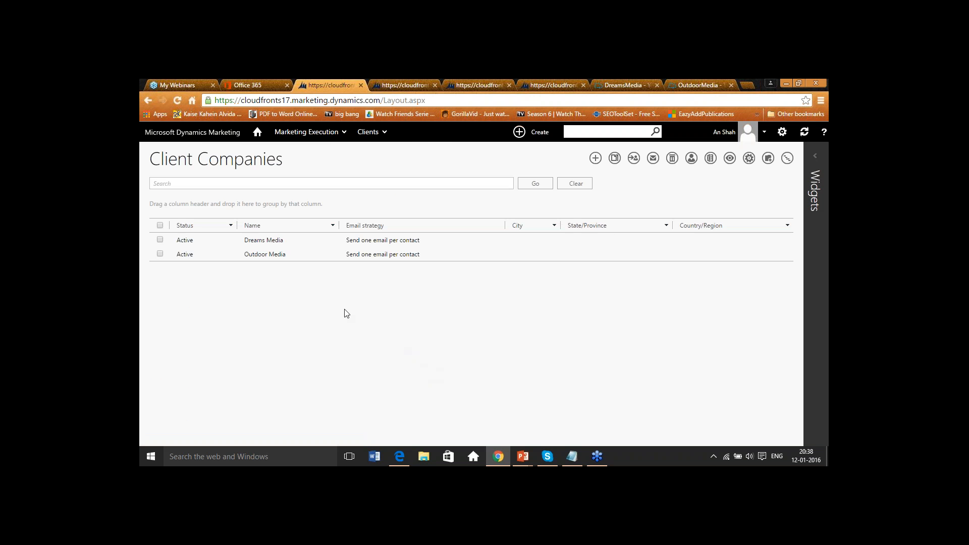
# - Open the Dreams Media client company record and review its fields
pyautogui.click(264, 240)
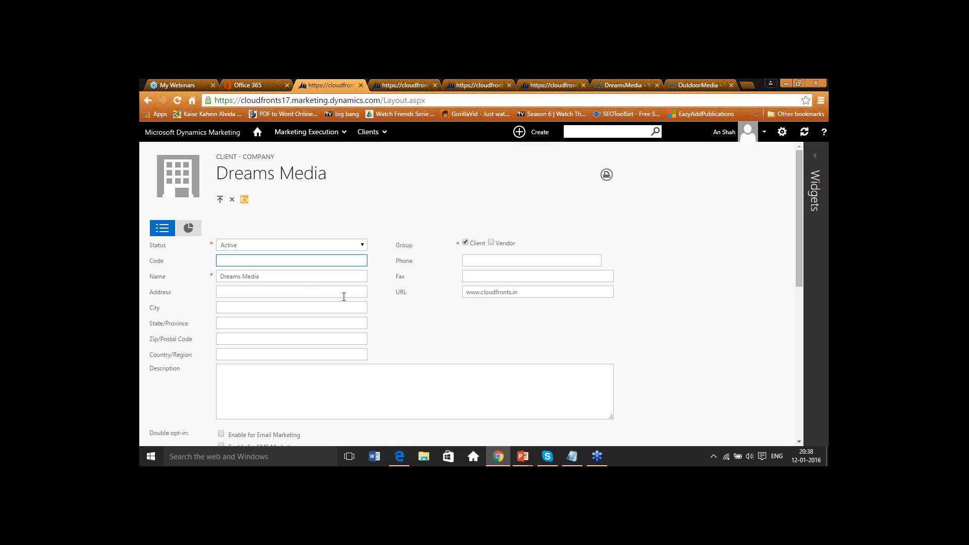
pyautogui.moveTo(285, 276); pyautogui.dragTo(222, 279)
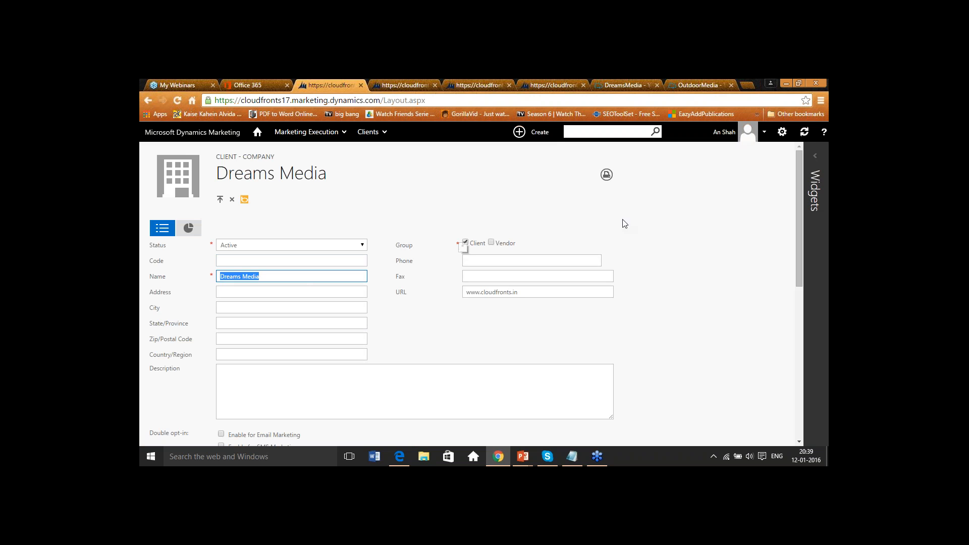
pyautogui.click(822, 118)
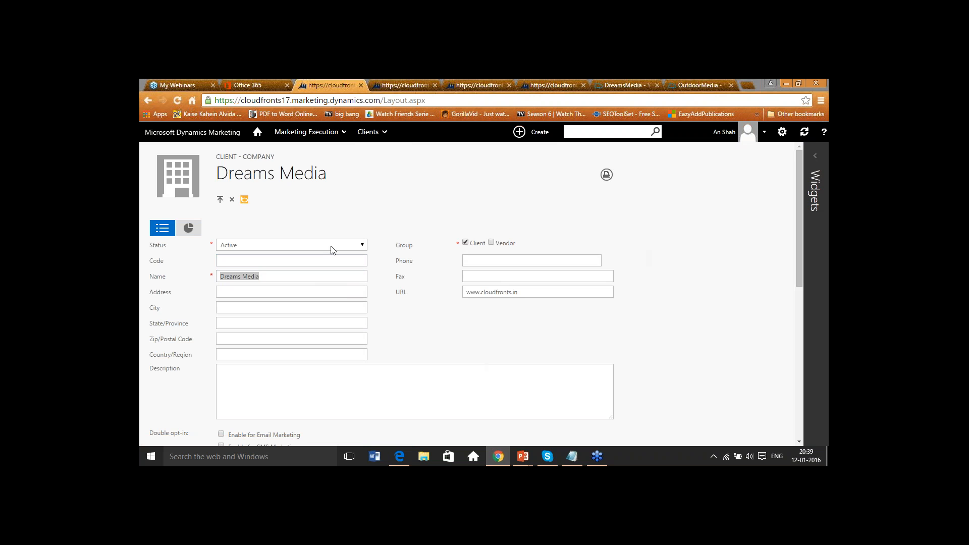
pyautogui.scroll(-1, 353, 277)
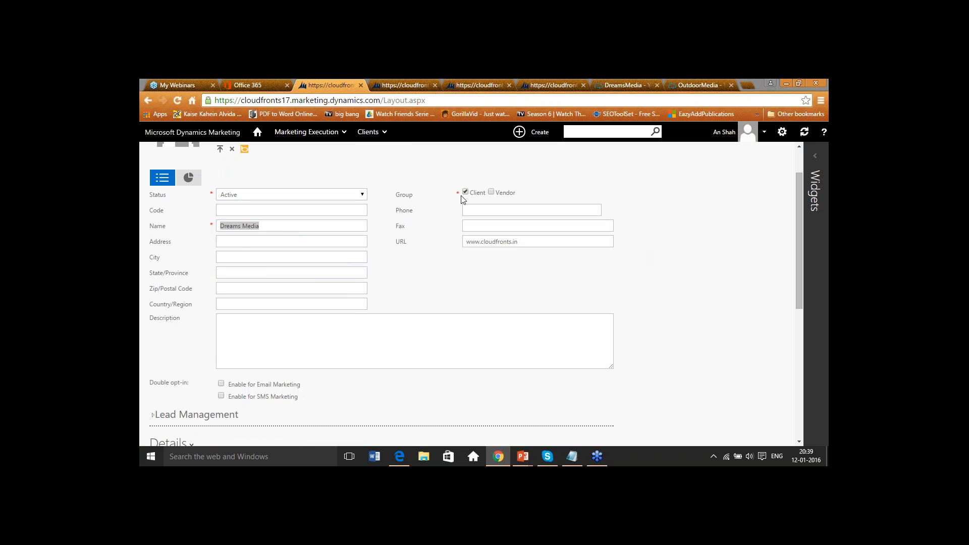
pyautogui.scroll(-3, 463, 199)
pyautogui.scroll(-2, 421, 298)
pyautogui.scroll(6, 421, 297)
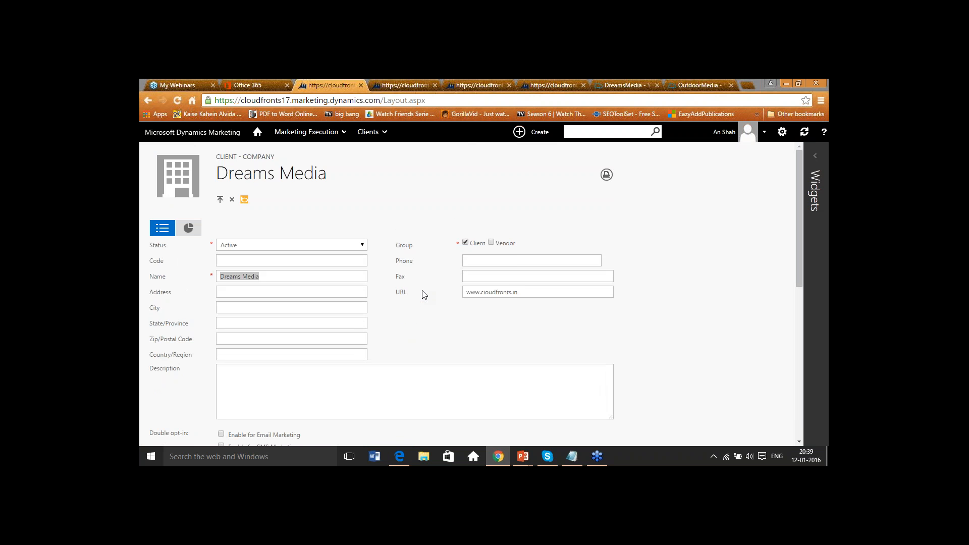
# - Open the Marketing Lists page and review the List and Query types offered for a new entry
pyautogui.click(325, 132)
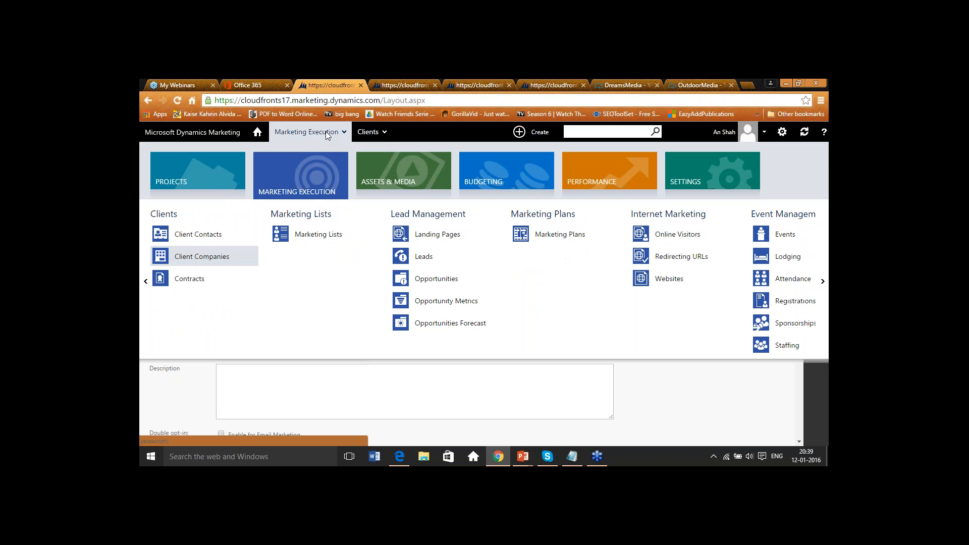
pyautogui.click(320, 234)
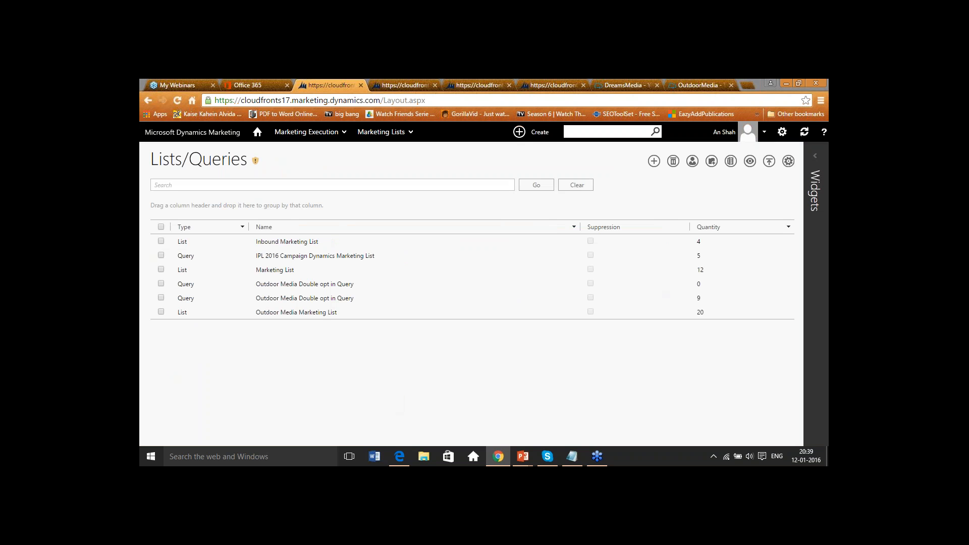
pyautogui.click(654, 161)
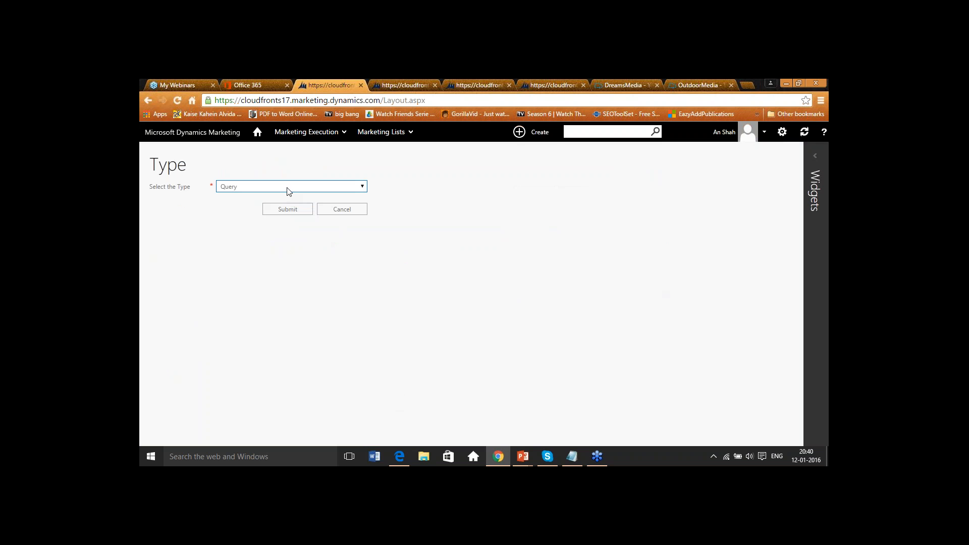
pyautogui.click(237, 189)
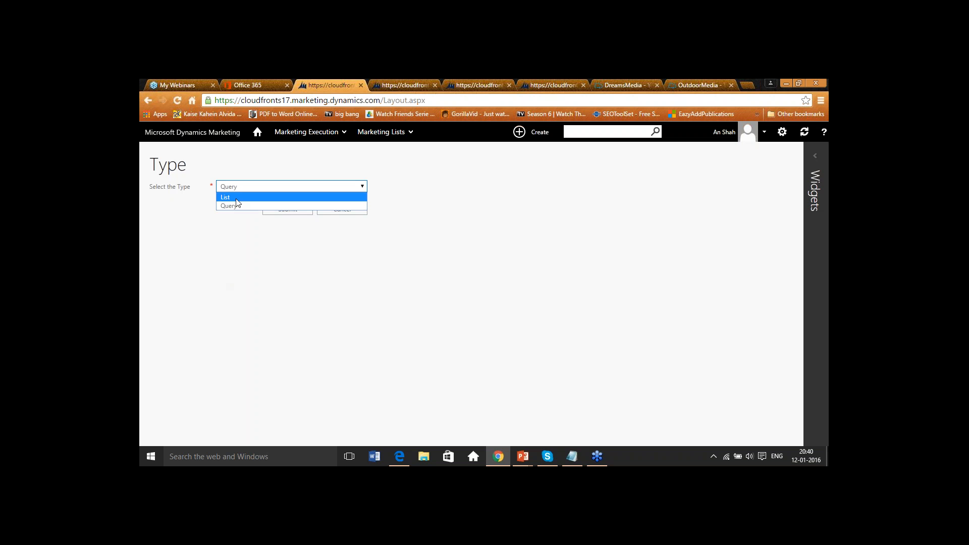
pyautogui.click(511, 229)
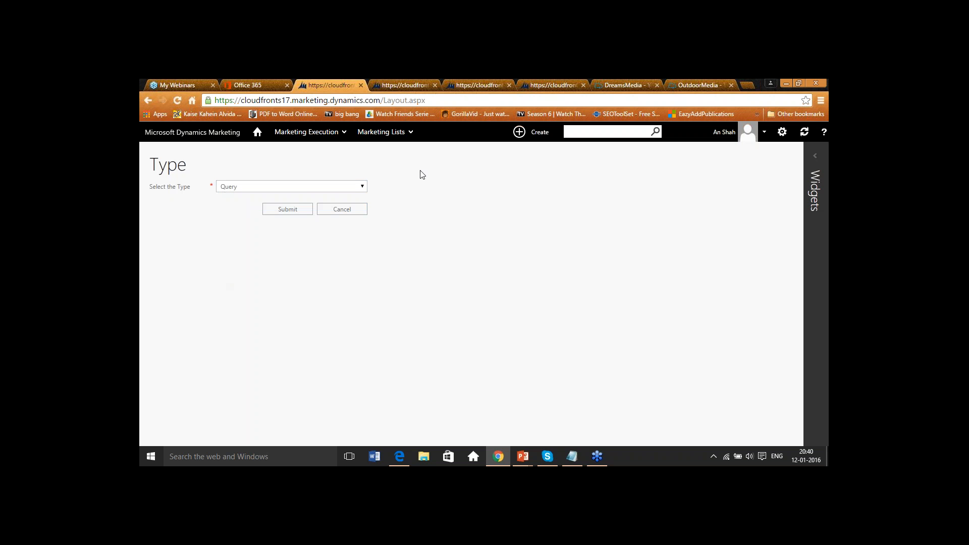
pyautogui.click(401, 131)
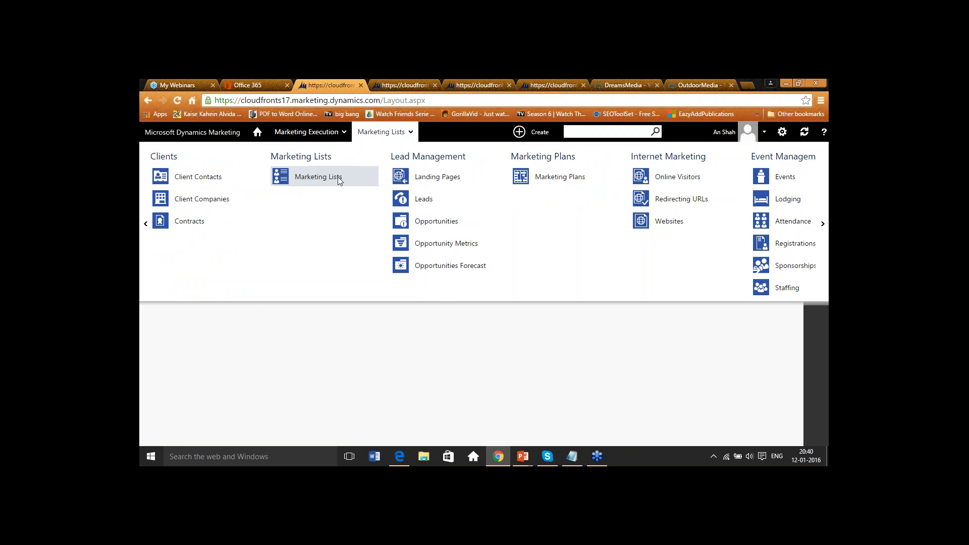
pyautogui.click(346, 179)
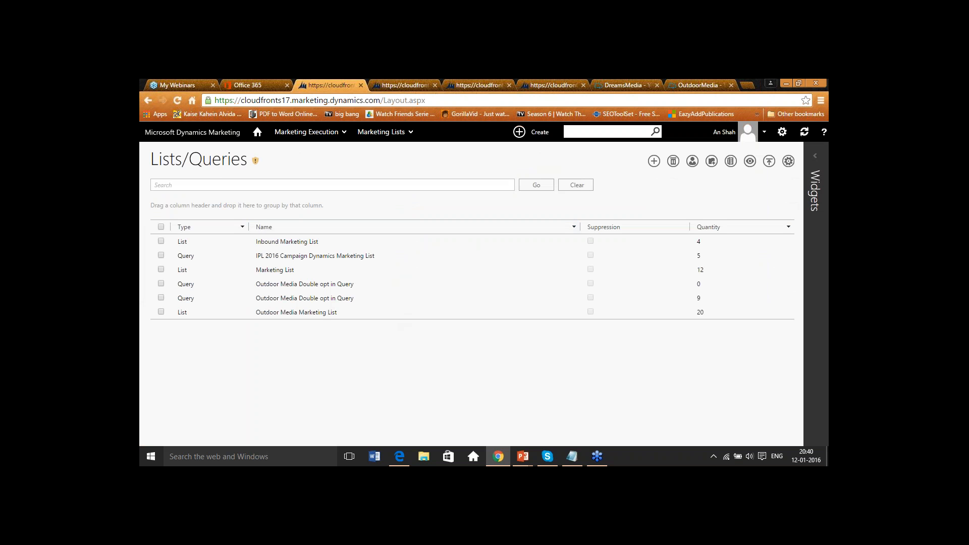
# - Open the Inbound Marketing List and review its fields and contacts
pyautogui.click(291, 243)
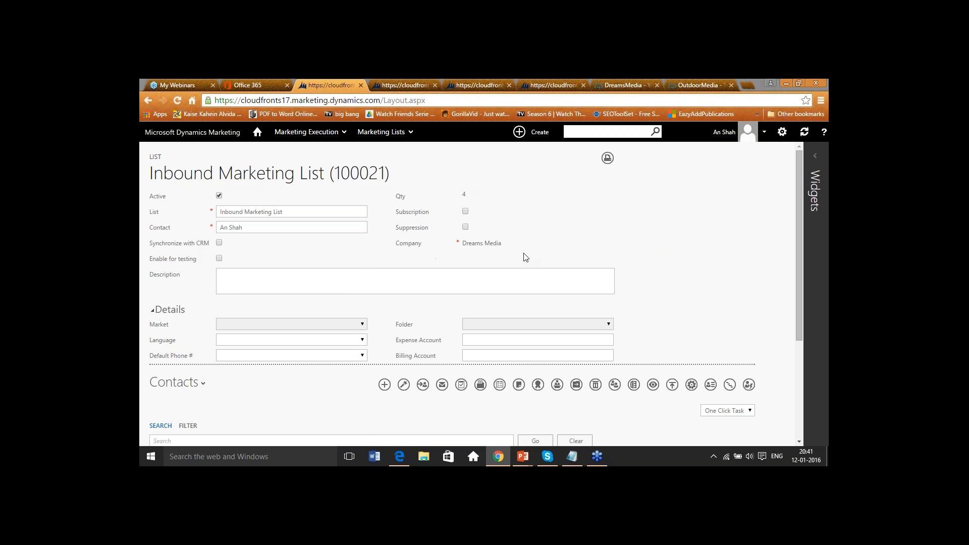
pyautogui.moveTo(463, 243); pyautogui.dragTo(501, 244)
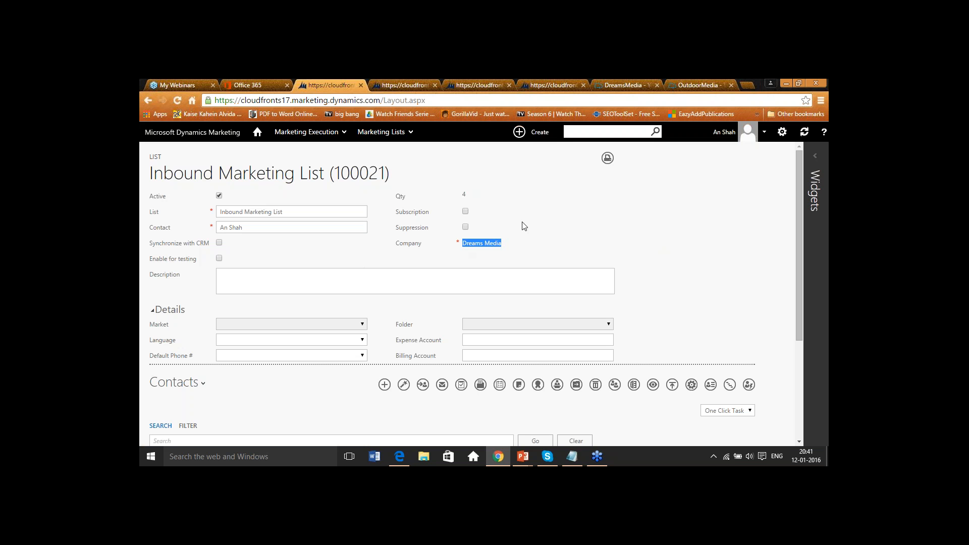
pyautogui.moveTo(464, 198)
pyautogui.click(465, 196)
pyautogui.scroll(-3, 469, 201)
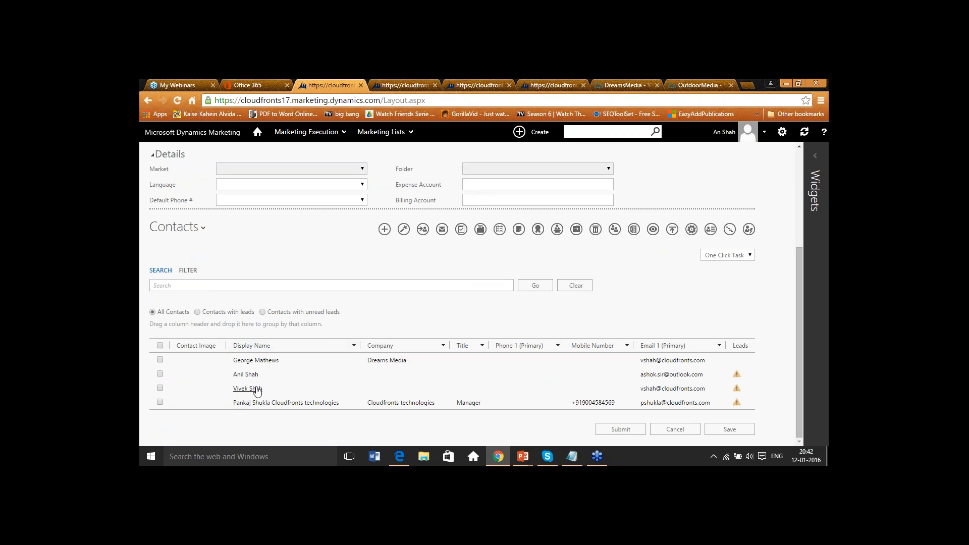
# - Add the existing Dreams Media contact found by searching Rony to the list's contacts
pyautogui.click(384, 231)
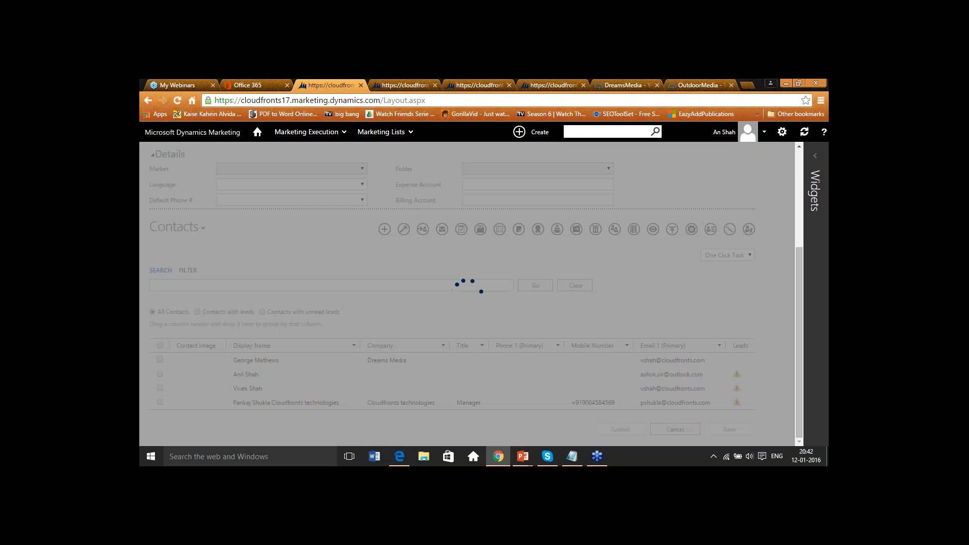
pyautogui.click(441, 302)
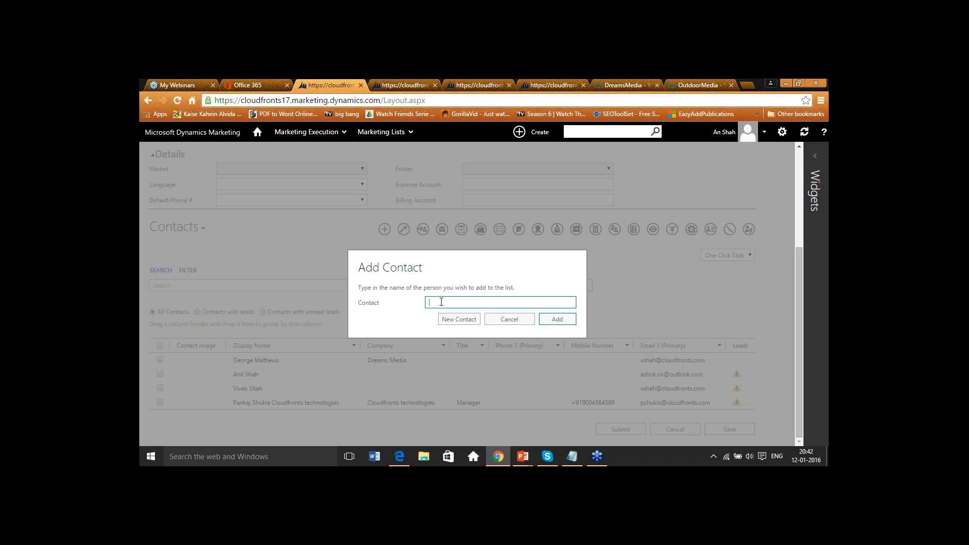
pyautogui.write('Rony')
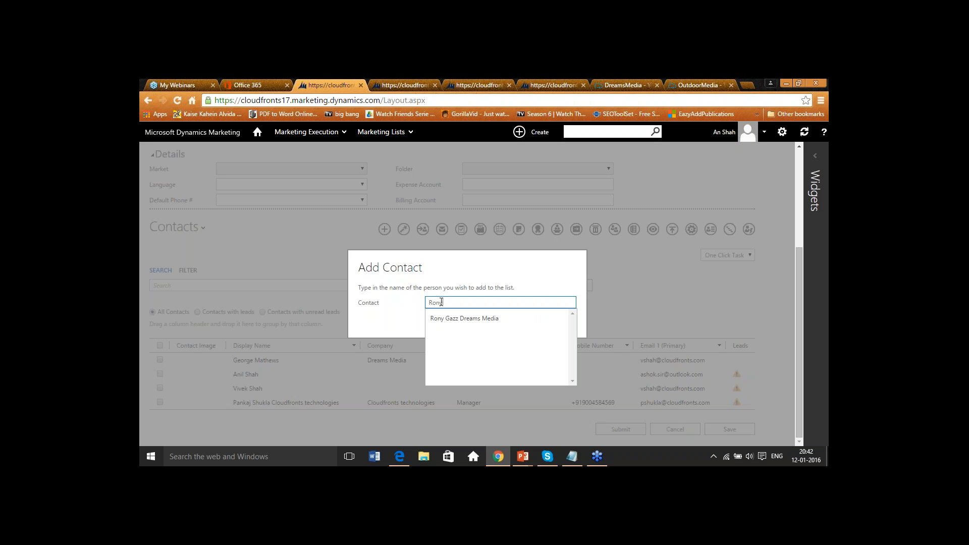
pyautogui.click(448, 318)
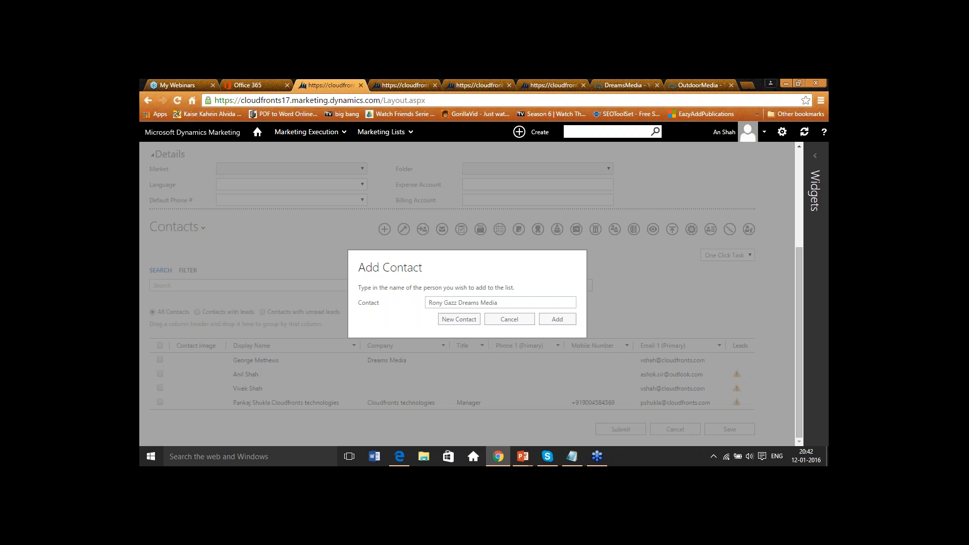
pyautogui.click(556, 320)
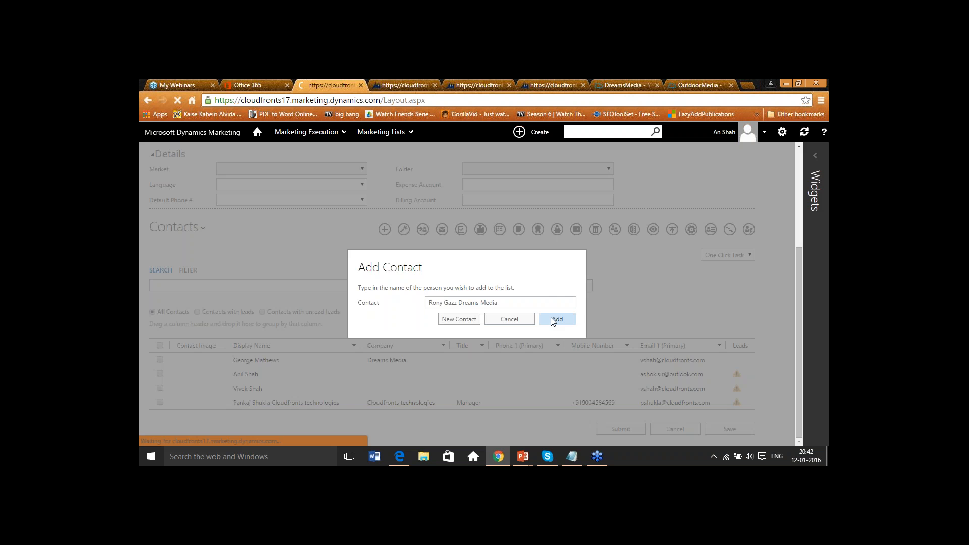
pyautogui.scroll(-3, 550, 317)
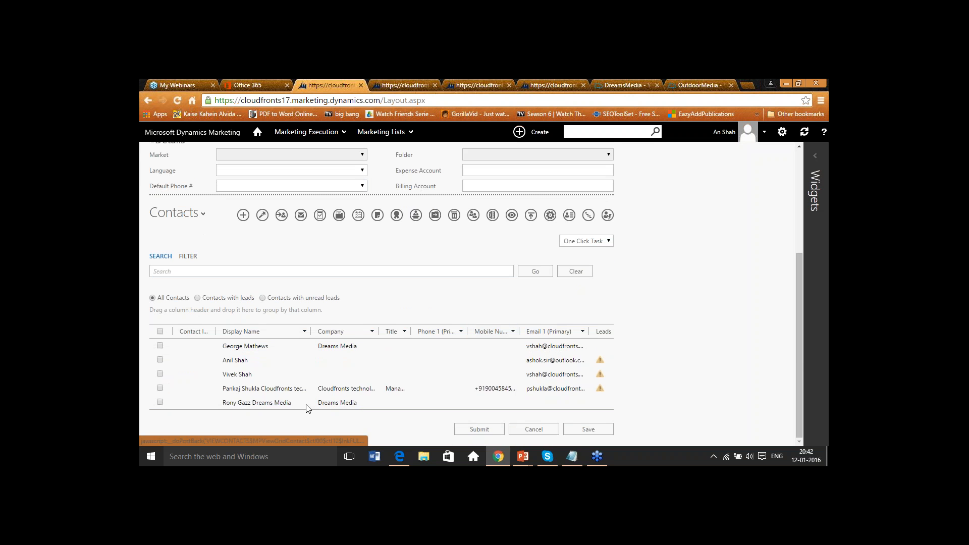
# - Start a new contact for the list with the contact's first and last name and company Dreams Media, accepting its default details
pyautogui.click(243, 216)
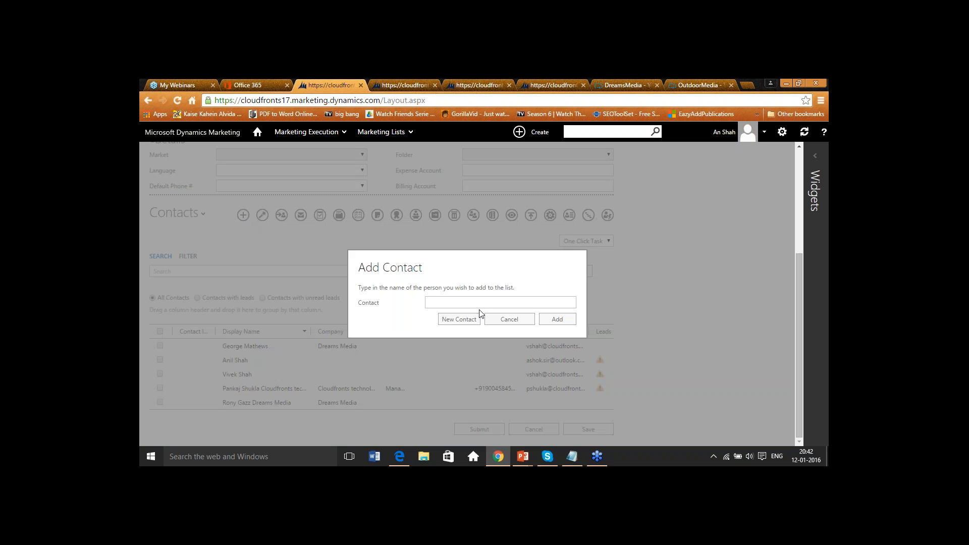
pyautogui.click(469, 303)
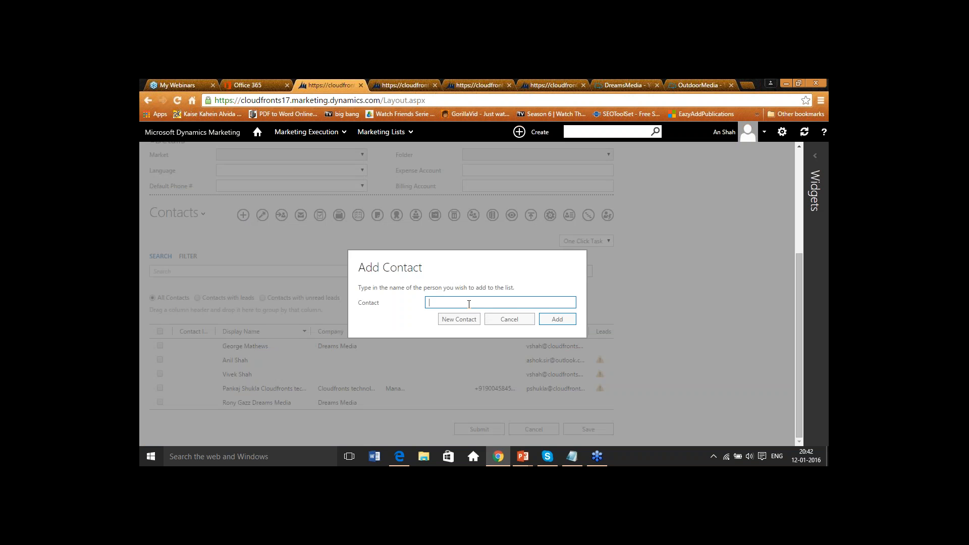
pyautogui.click(459, 319)
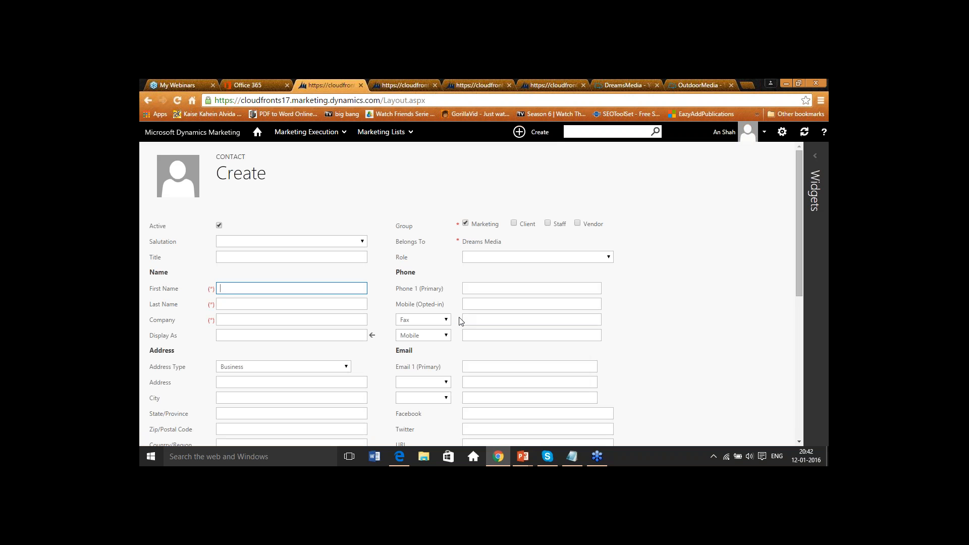
pyautogui.click(321, 290)
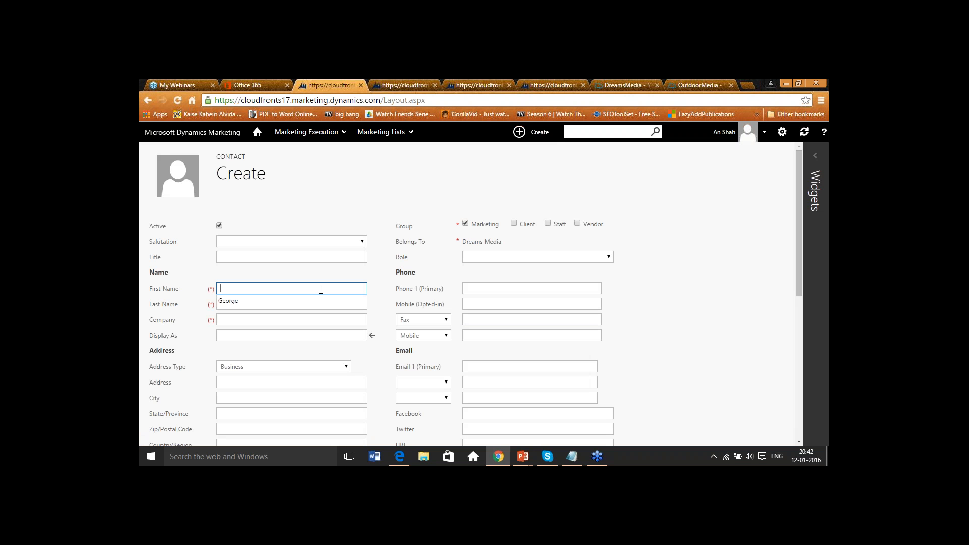
pyautogui.press('Down')
pyautogui.press('Tab')
pyautogui.click(288, 308)
pyautogui.click(277, 313)
pyautogui.press('Tab')
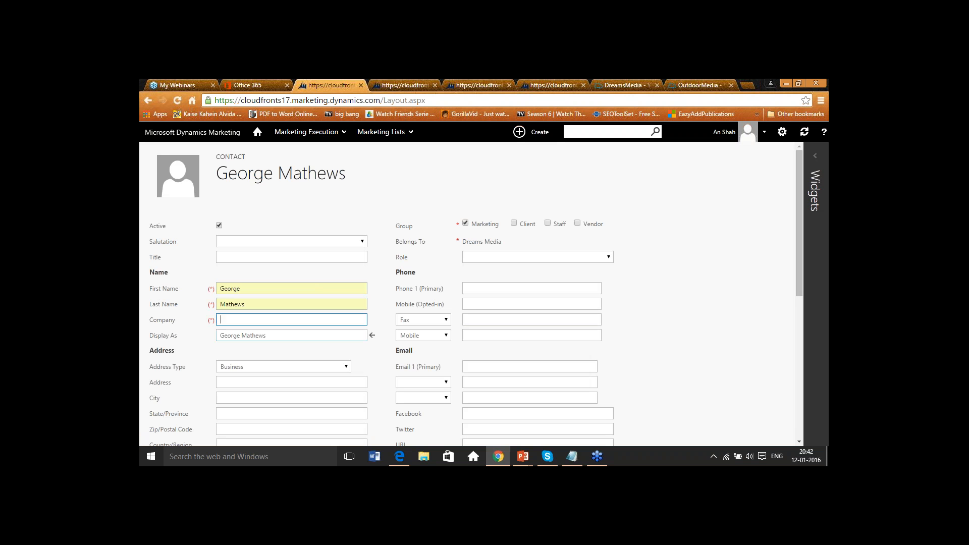
pyautogui.write('dre')
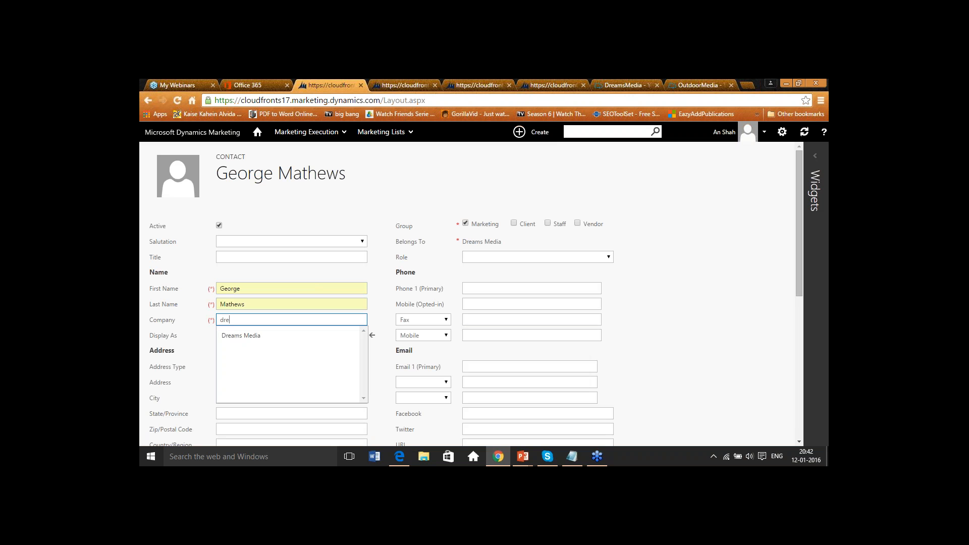
pyautogui.click(259, 337)
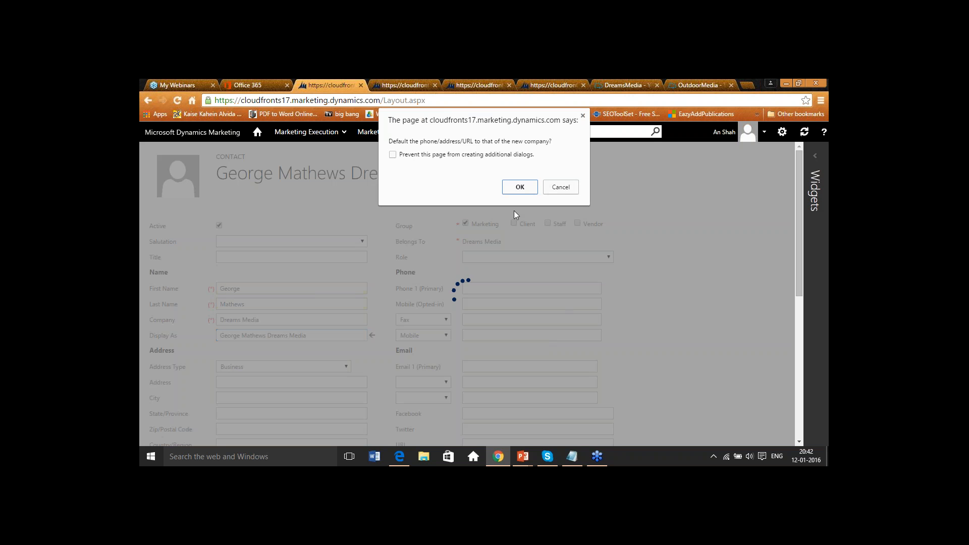
pyautogui.click(529, 184)
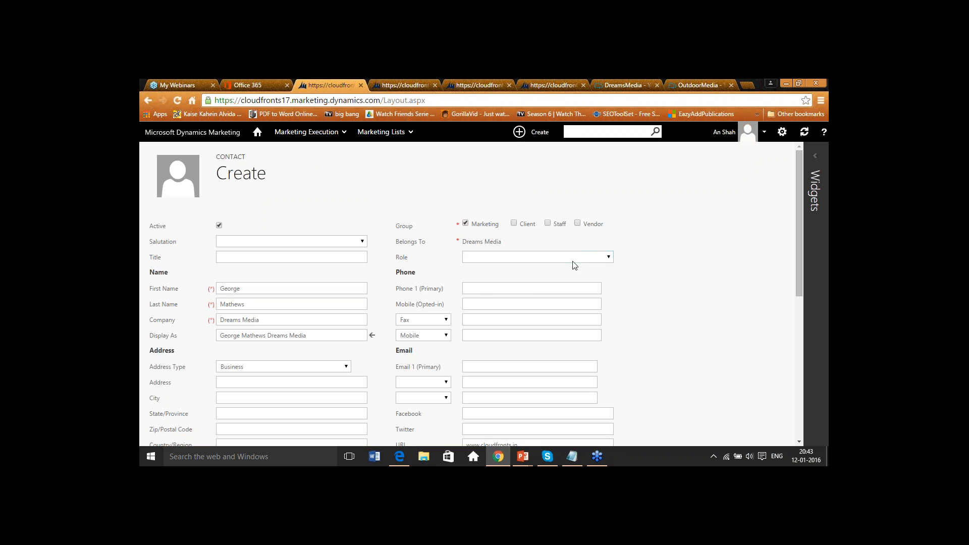
# - Fill in the contact's e-mail address and try to save the new contact, dismissing the message
pyautogui.scroll(-2, 555, 272)
pyautogui.click(486, 267)
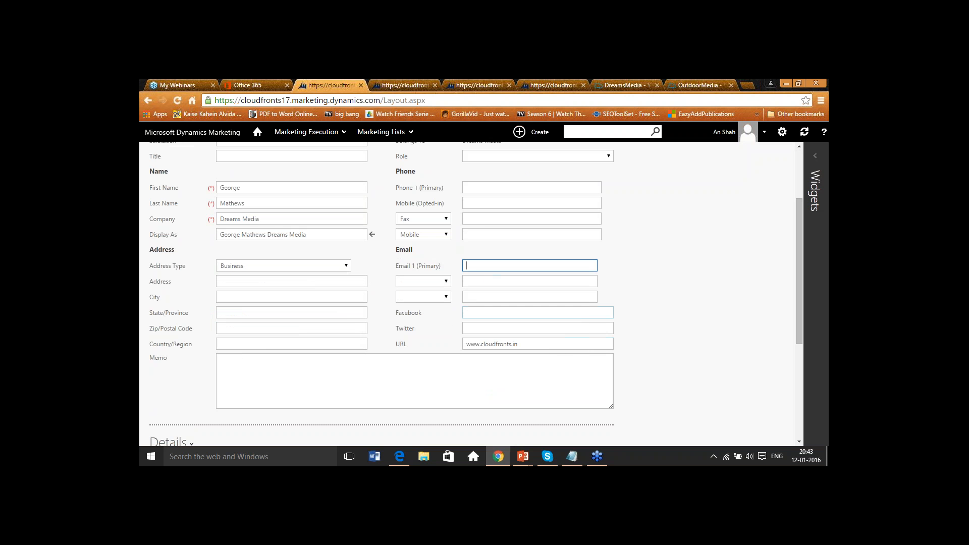
pyautogui.press('Down')
pyautogui.press('Tab')
pyautogui.scroll(-4, 470, 292)
pyautogui.click(579, 428)
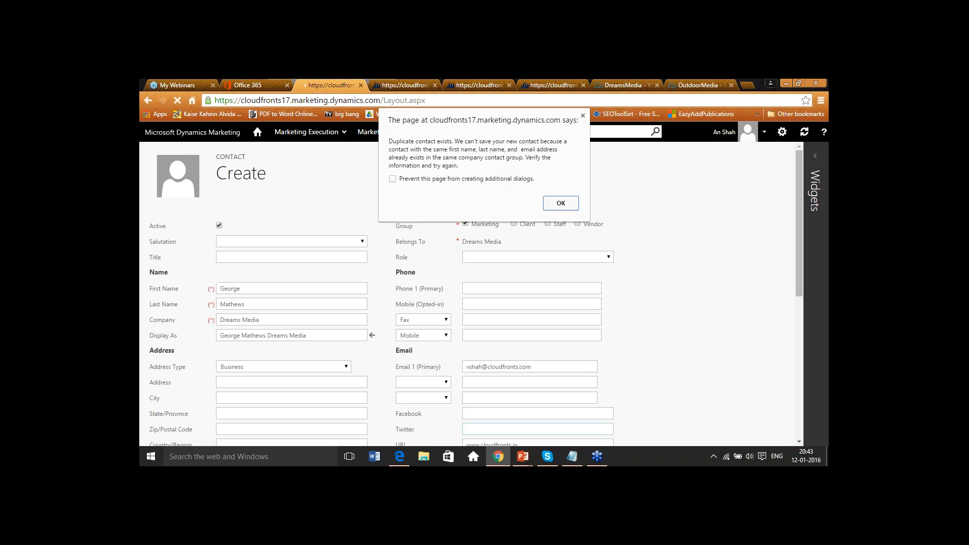
pyautogui.click(553, 204)
# - Reopen the Inbound Marketing List from Marketing Lists, refresh it, and review its contacts
pyautogui.scroll(-1, 553, 204)
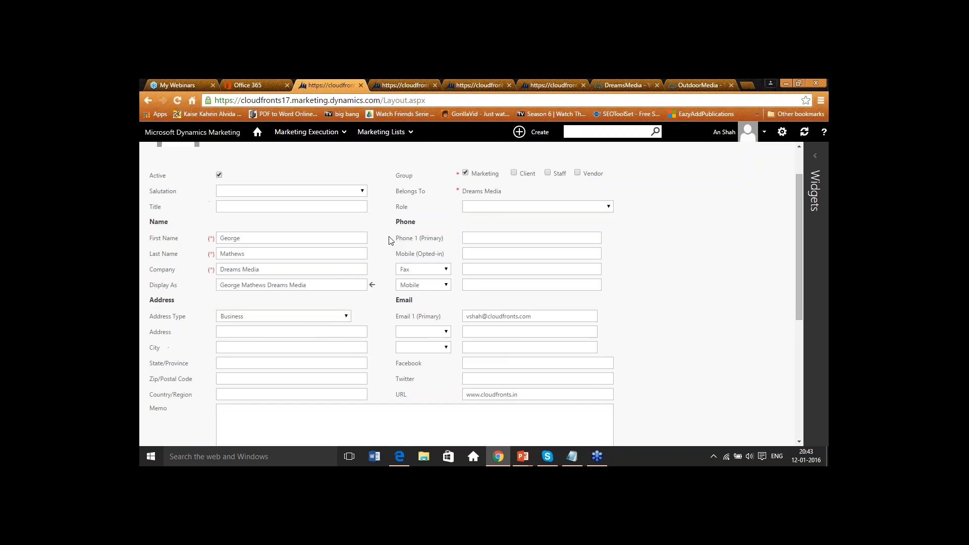
pyautogui.scroll(1, 389, 240)
pyautogui.scroll(-5, 372, 338)
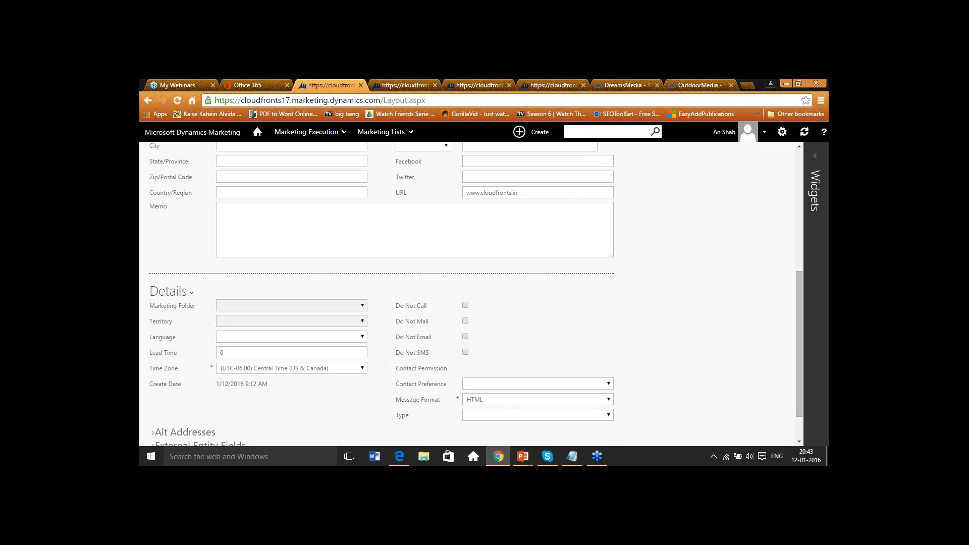
pyautogui.click(382, 132)
pyautogui.click(352, 180)
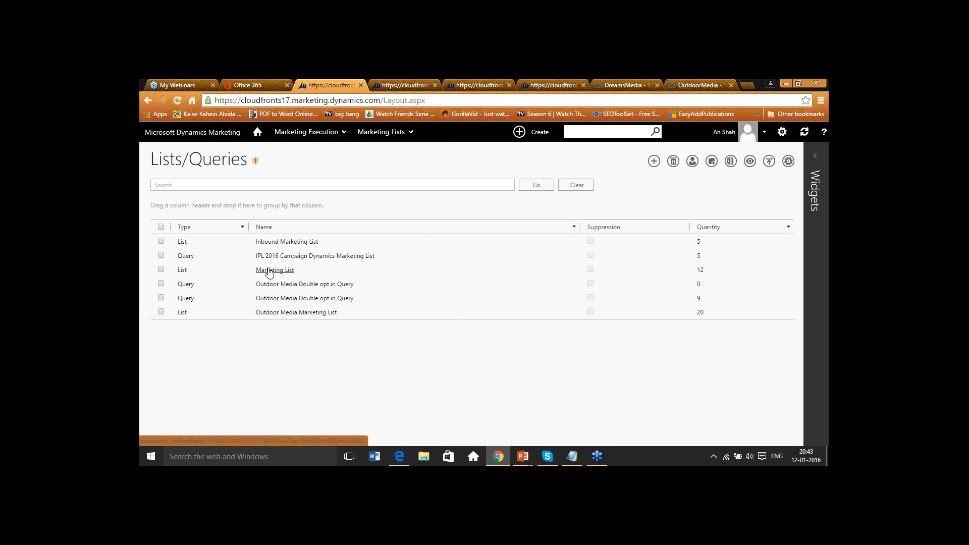
pyautogui.click(267, 243)
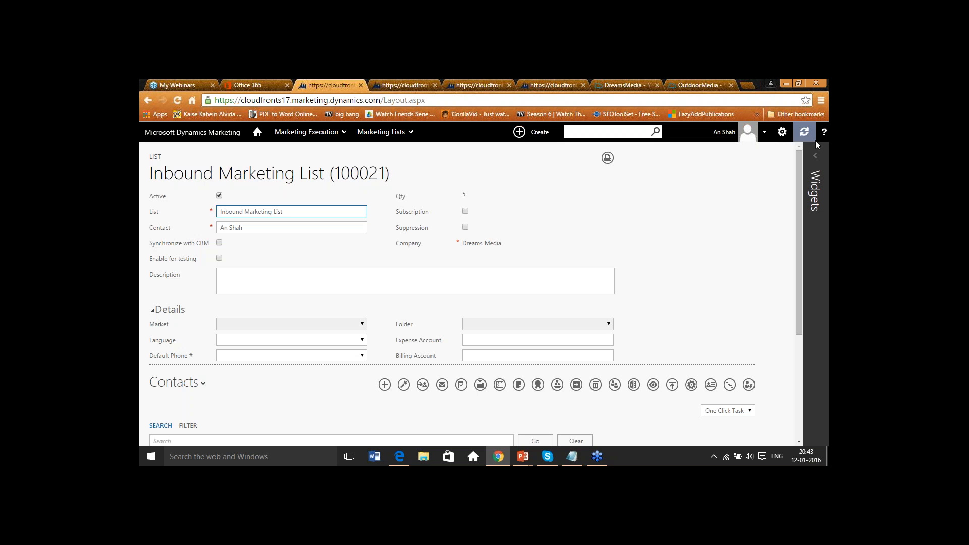
pyautogui.click(819, 115)
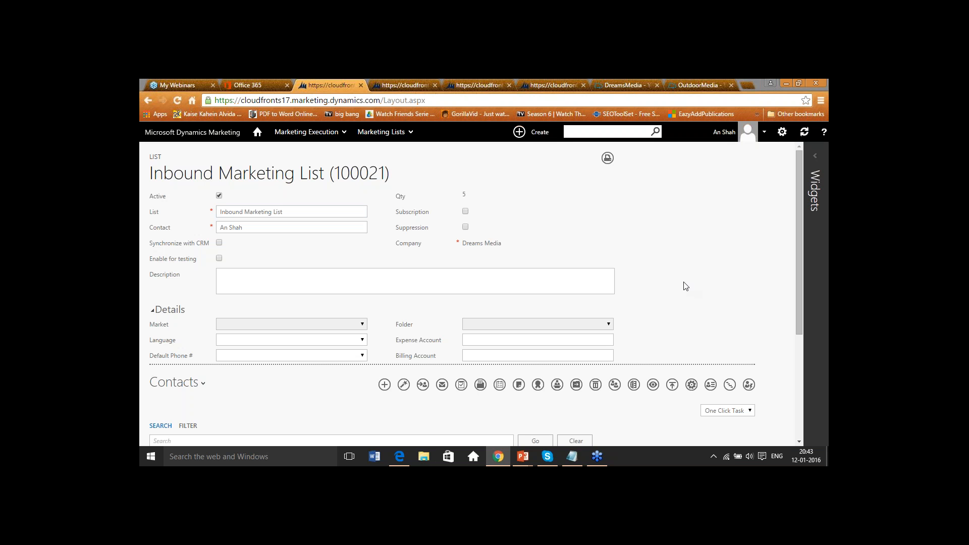
pyautogui.scroll(-3, 686, 286)
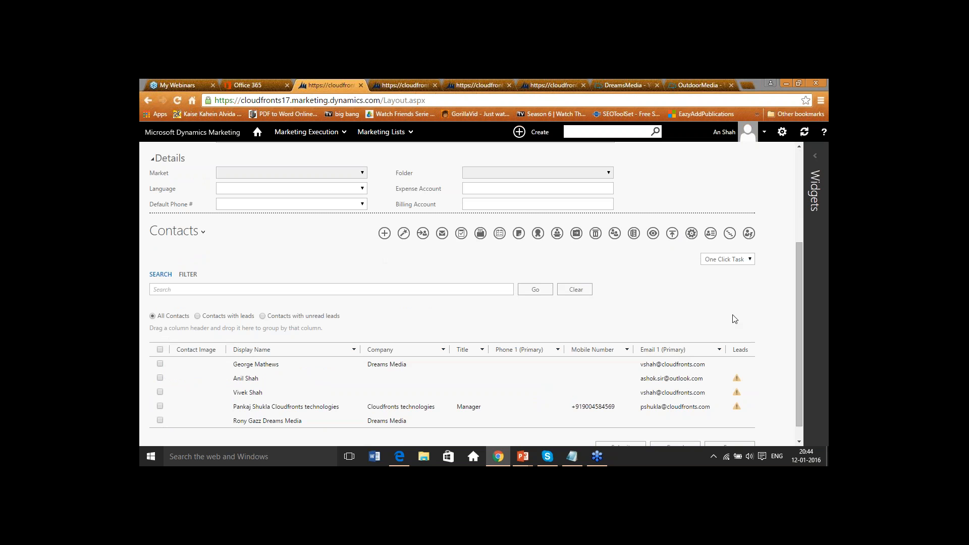
pyautogui.scroll(2, 712, 299)
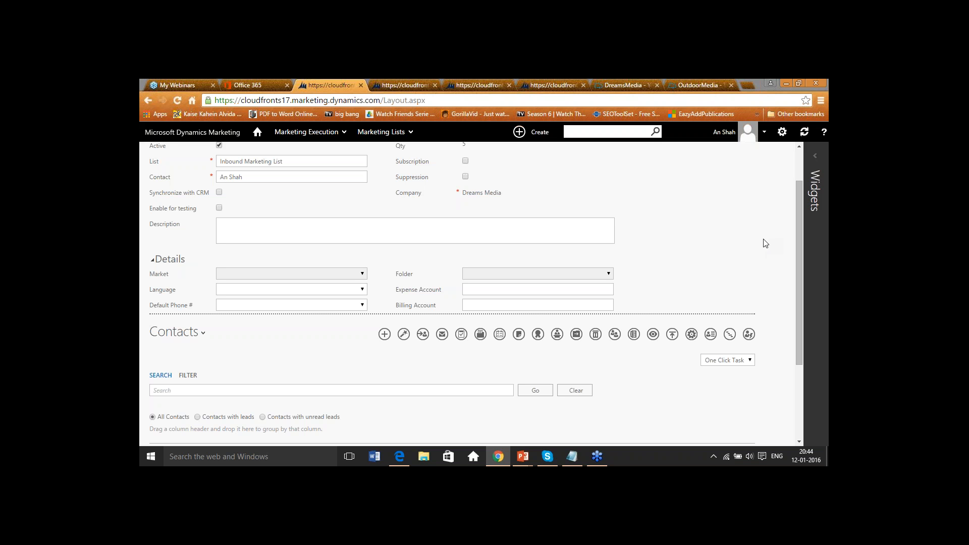
# - Open the Email Marketing Plug-ins page under Settings
pyautogui.click(302, 133)
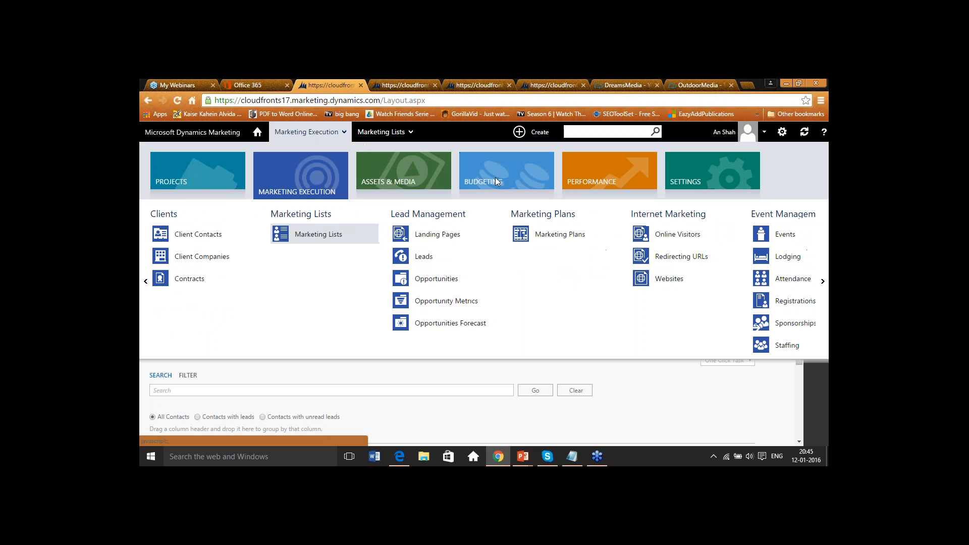
pyautogui.click(706, 169)
pyautogui.scroll(-5, 537, 279)
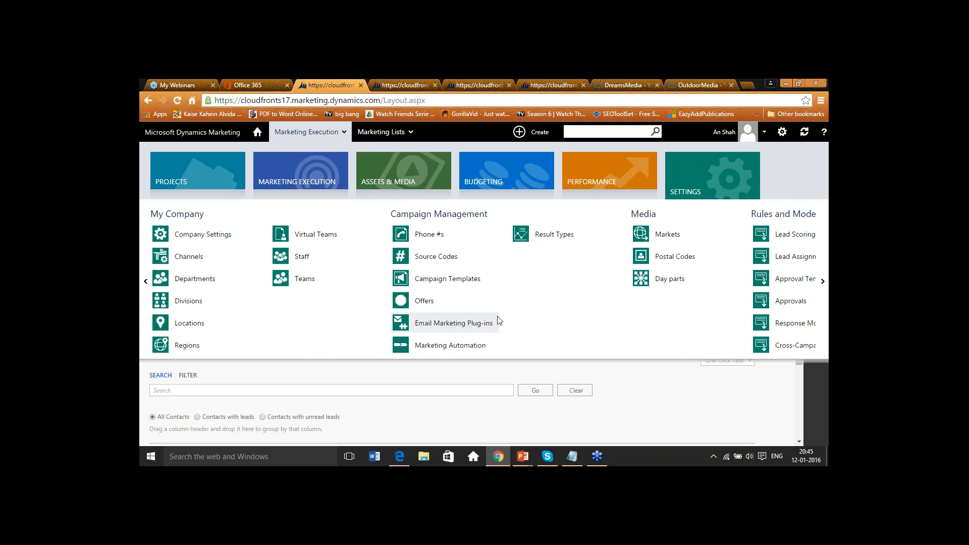
pyautogui.click(450, 322)
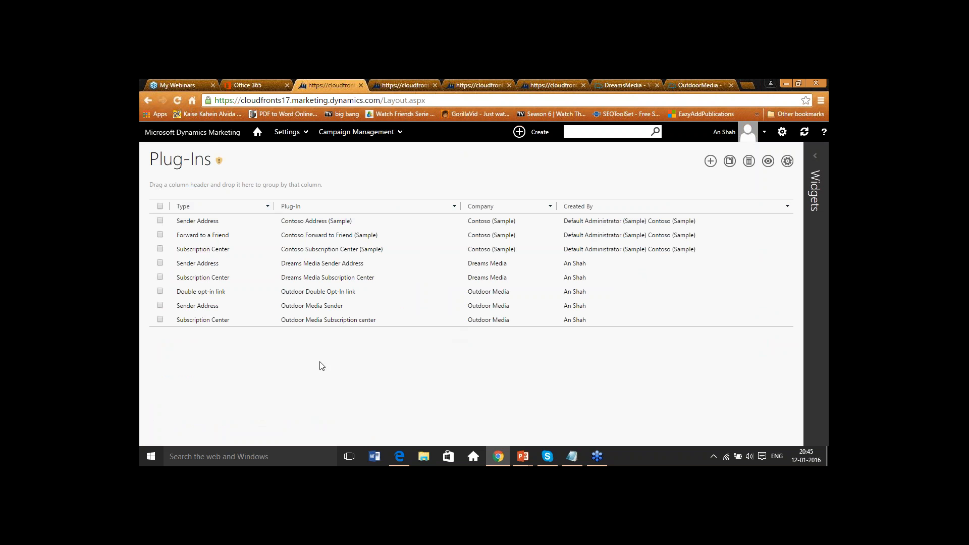
# - Start a new plug-in of type Sender Address
pyautogui.click(710, 162)
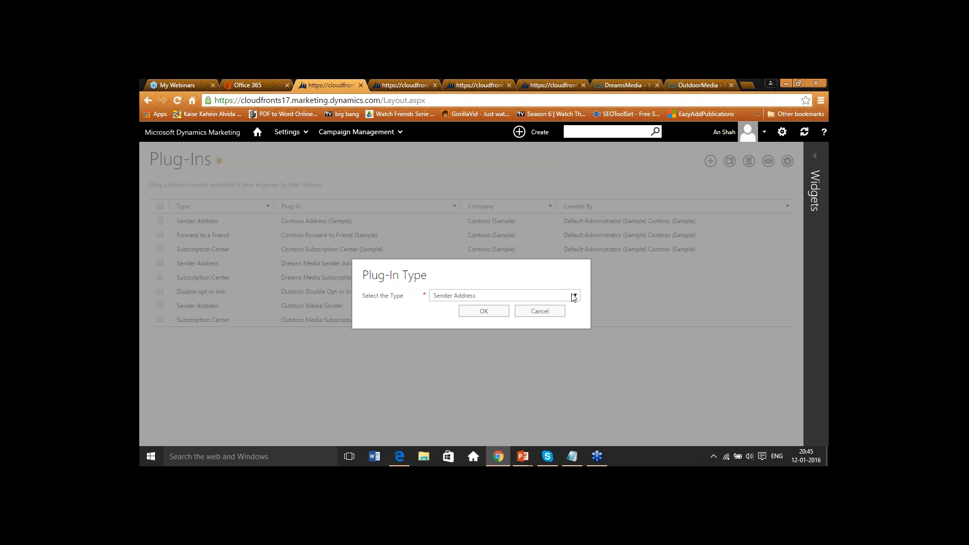
pyautogui.click(574, 297)
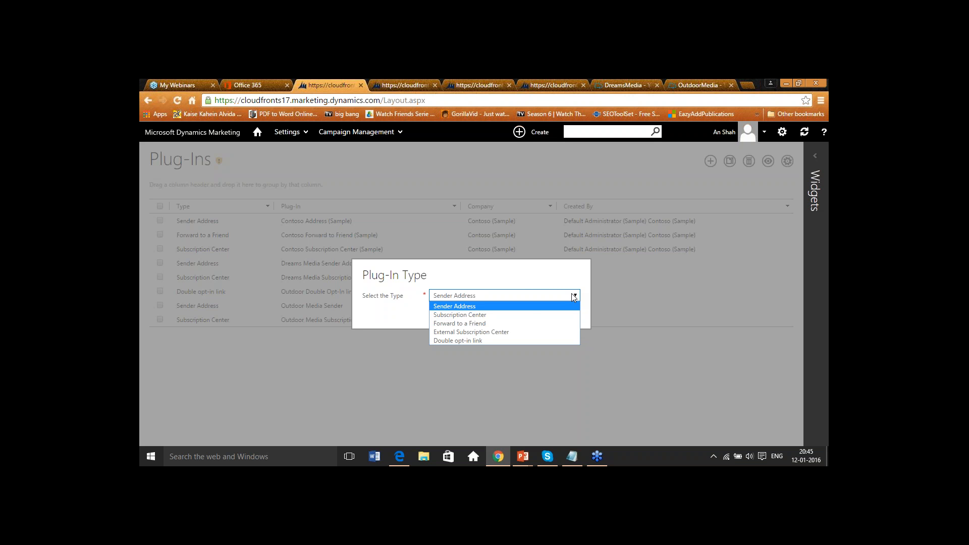
pyautogui.click(528, 306)
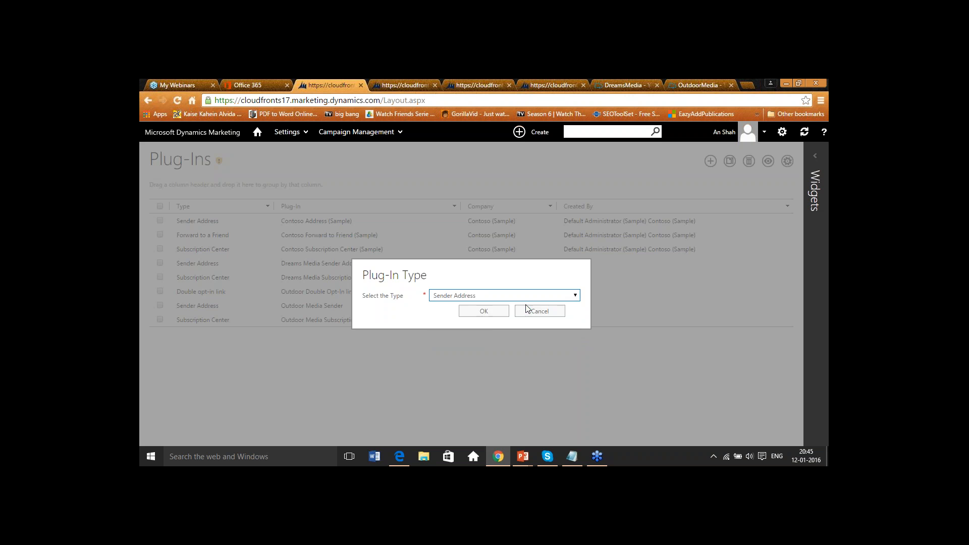
pyautogui.click(490, 315)
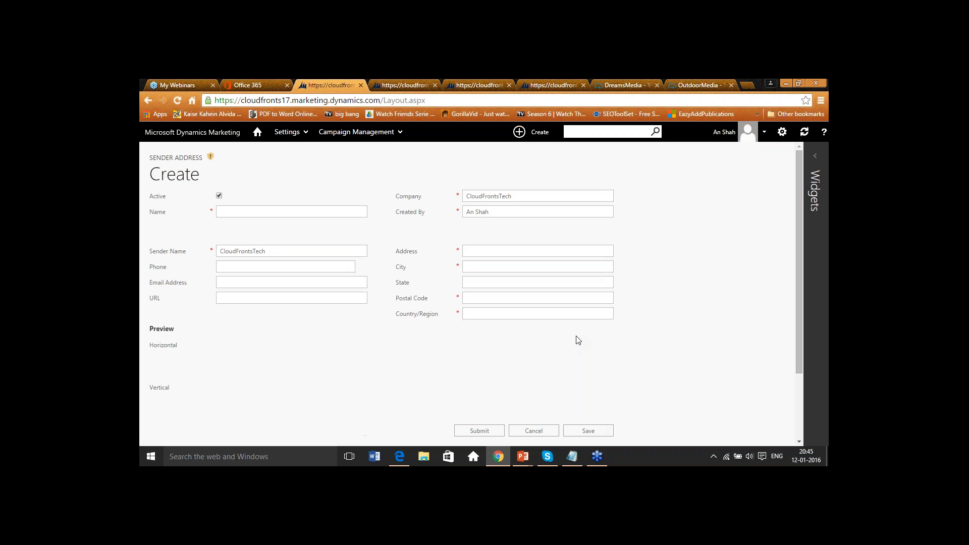
pyautogui.click(287, 262)
pyautogui.moveTo(285, 245); pyautogui.dragTo(209, 245)
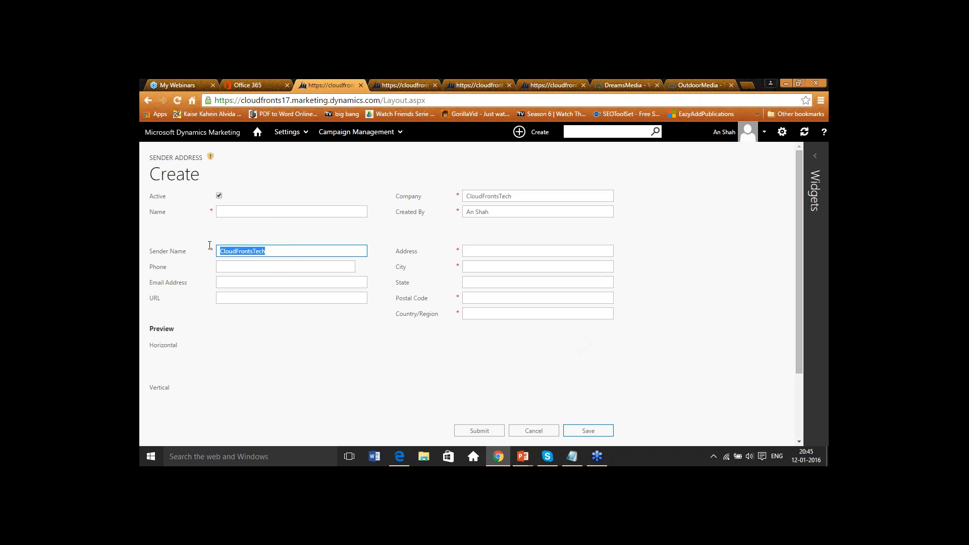
pyautogui.write('Dre')
pyautogui.doubleClick(246, 250)
pyautogui.click(337, 133)
pyautogui.click(454, 268)
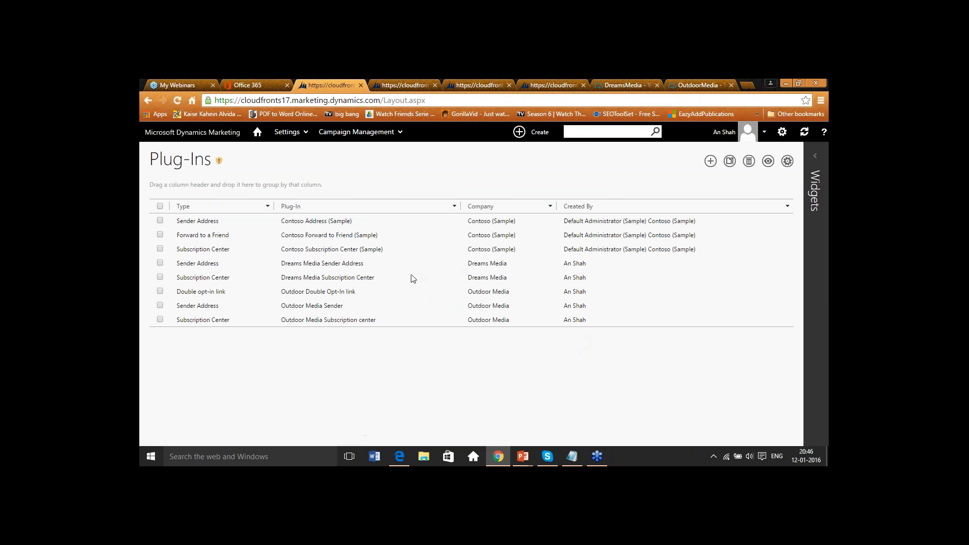
# - Open the Dreams Media Sender Address plug-in, review its sender details and address preview, and save it
pyautogui.click(323, 263)
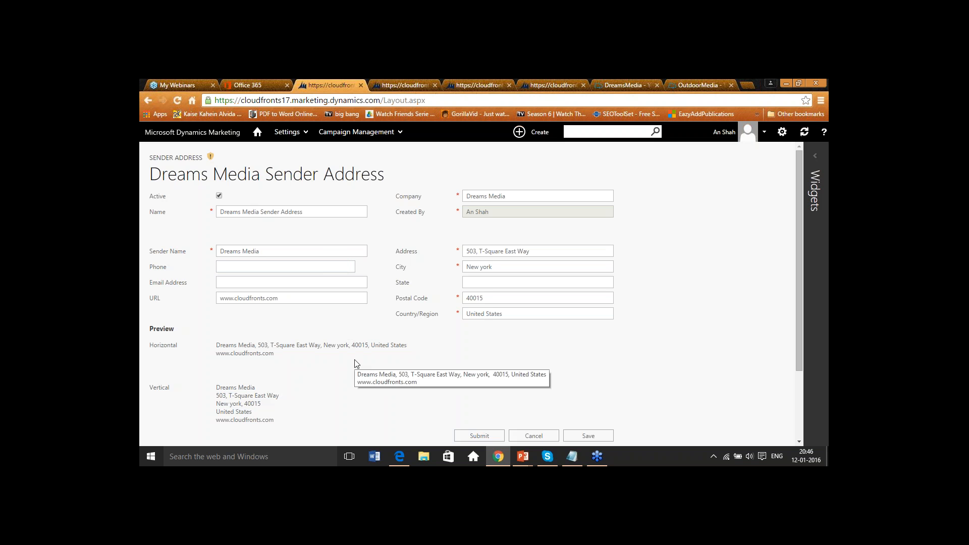
pyautogui.moveTo(304, 212); pyautogui.dragTo(221, 216)
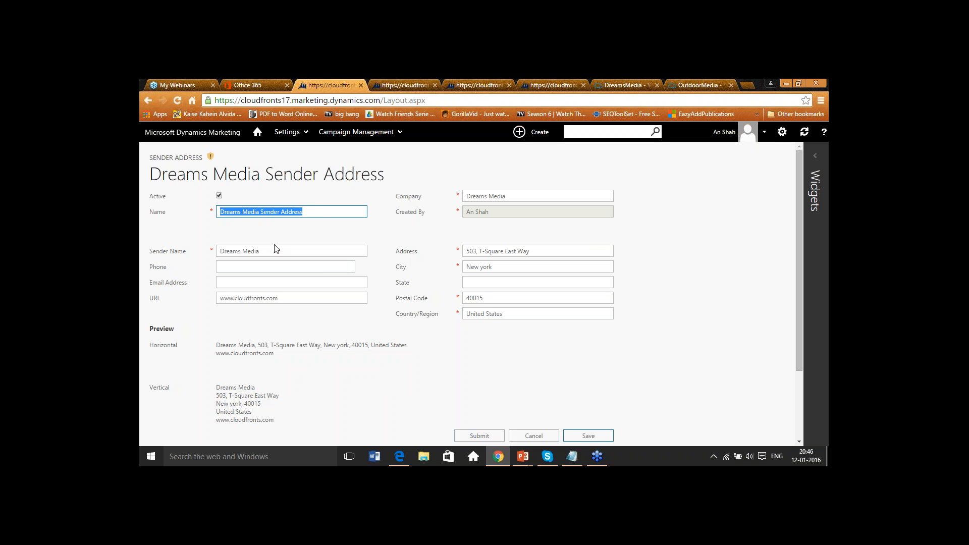
pyautogui.moveTo(279, 251); pyautogui.dragTo(221, 250)
pyautogui.moveTo(511, 197); pyautogui.dragTo(466, 196)
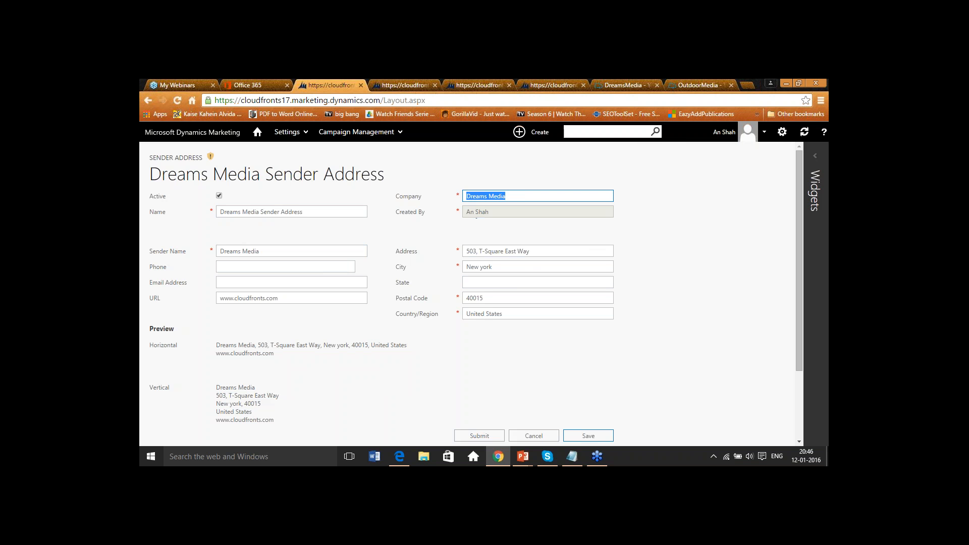
pyautogui.moveTo(545, 252); pyautogui.dragTo(466, 266)
pyautogui.moveTo(492, 298); pyautogui.dragTo(462, 313)
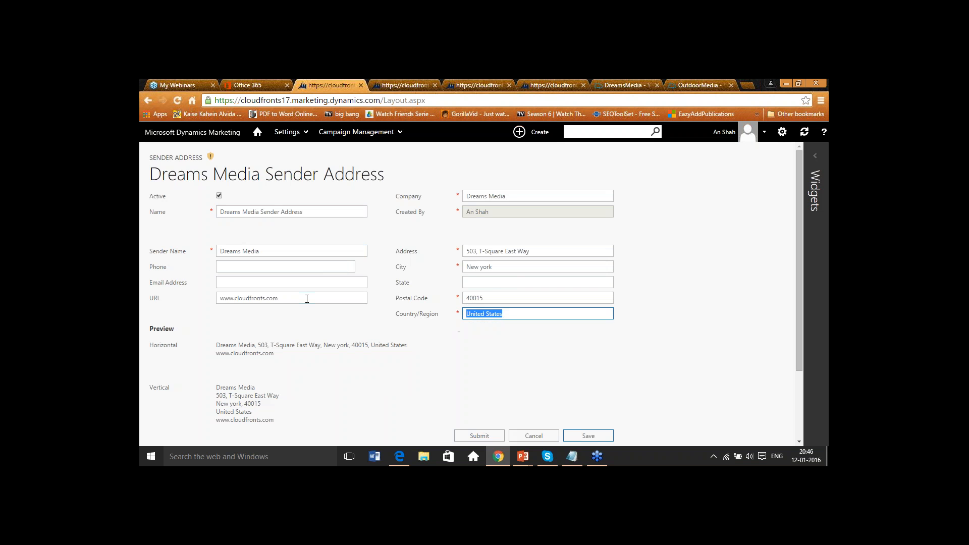
pyautogui.moveTo(279, 298); pyautogui.dragTo(220, 297)
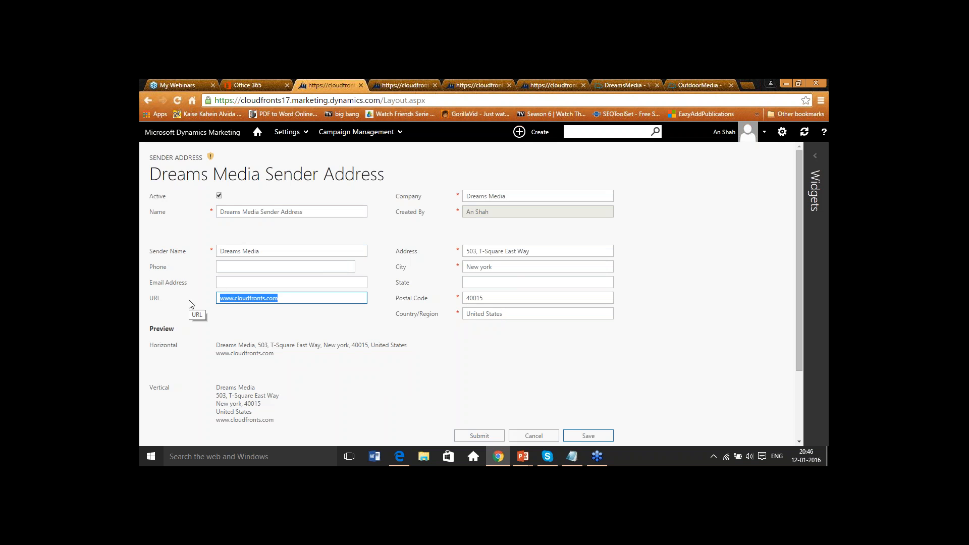
pyautogui.click(287, 365)
pyautogui.scroll(-1, 287, 365)
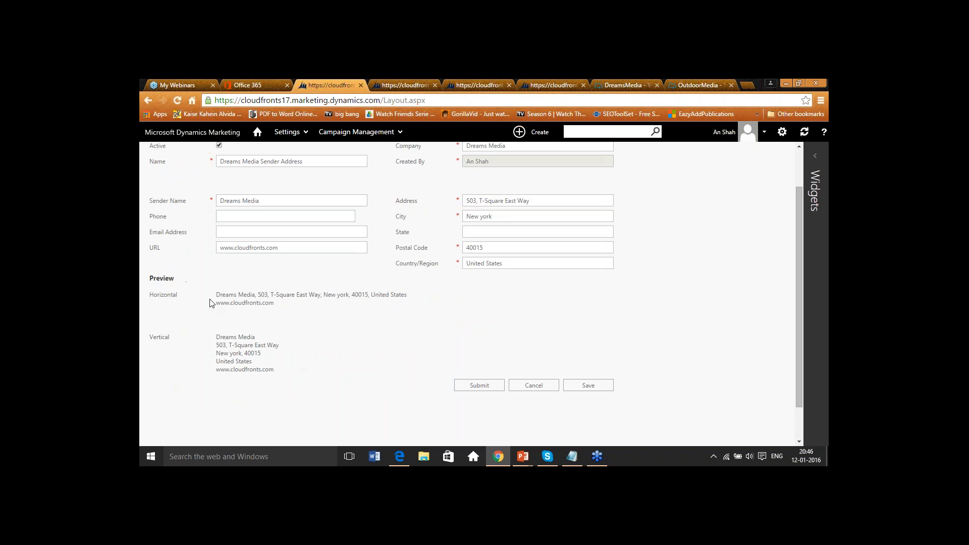
pyautogui.moveTo(215, 295); pyautogui.dragTo(283, 306)
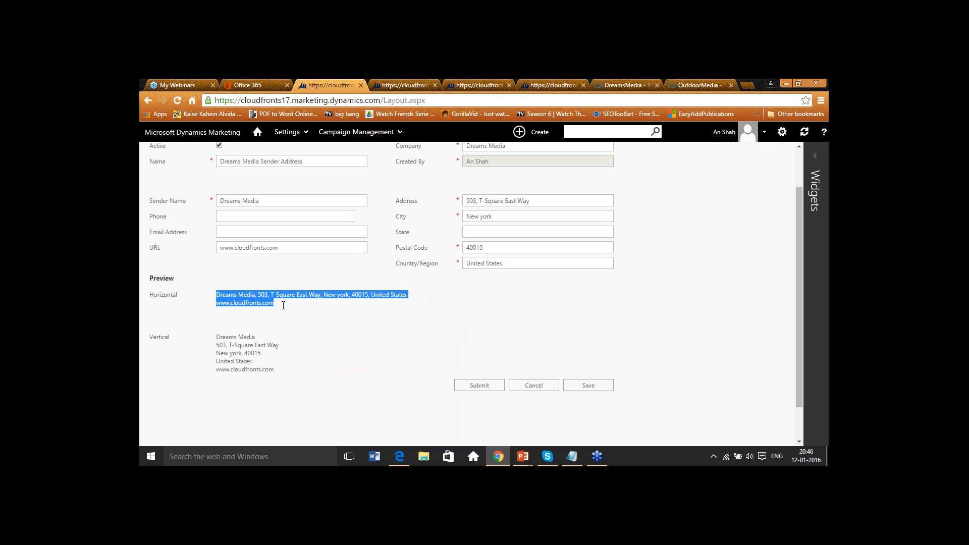
pyautogui.click(216, 342)
pyautogui.moveTo(217, 341); pyautogui.dragTo(274, 373)
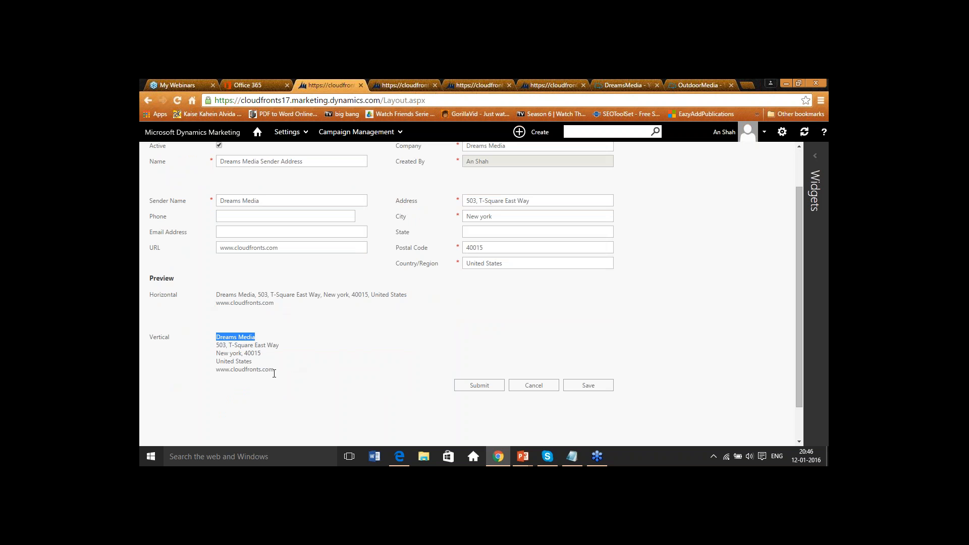
pyautogui.click(577, 385)
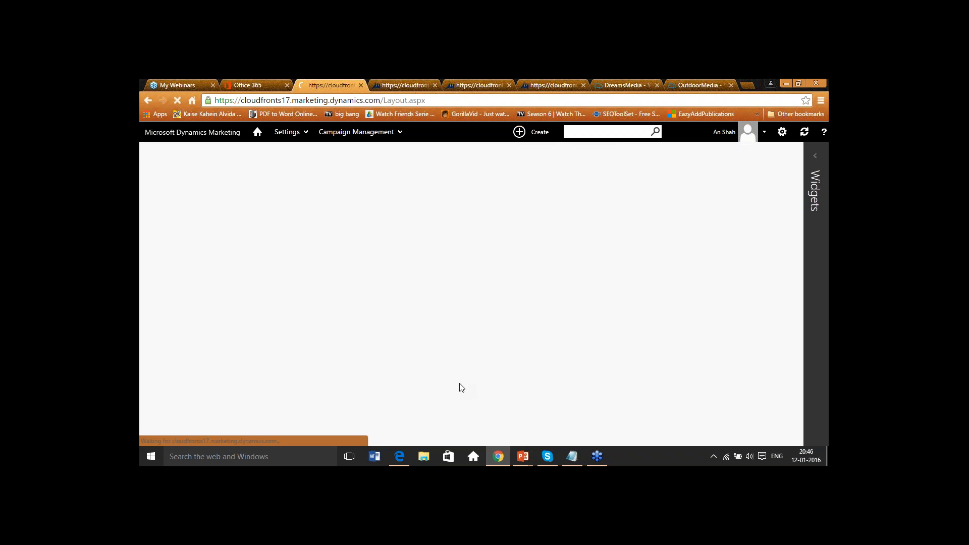
# - Open the Dreams Media Subscription Center plug-in, review its contact fields and content sections, and save it
pyautogui.click(468, 346)
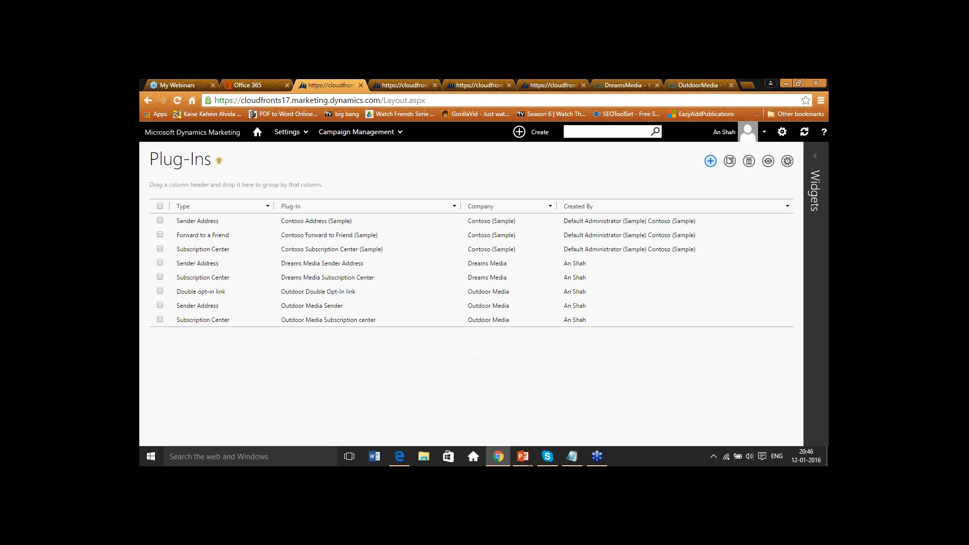
pyautogui.click(363, 278)
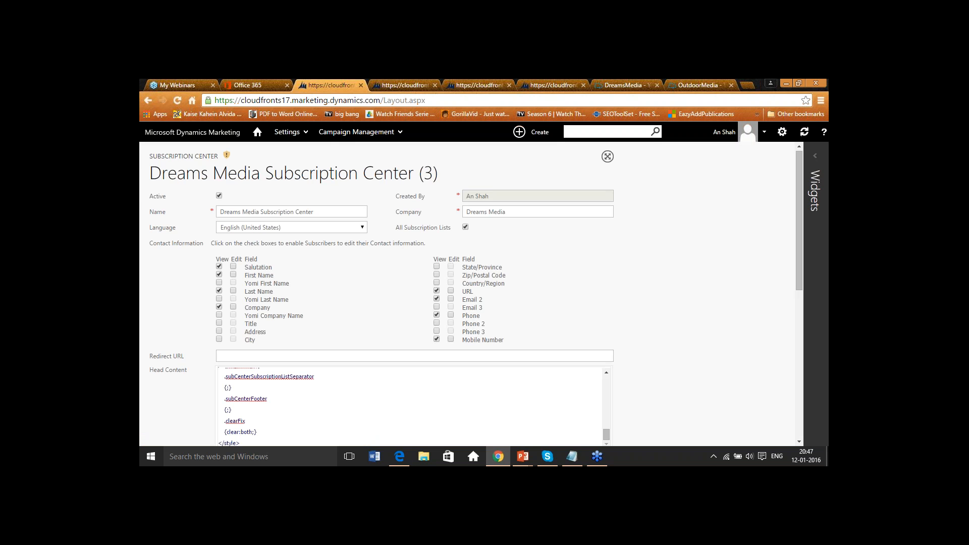
pyautogui.moveTo(316, 212); pyautogui.dragTo(218, 214)
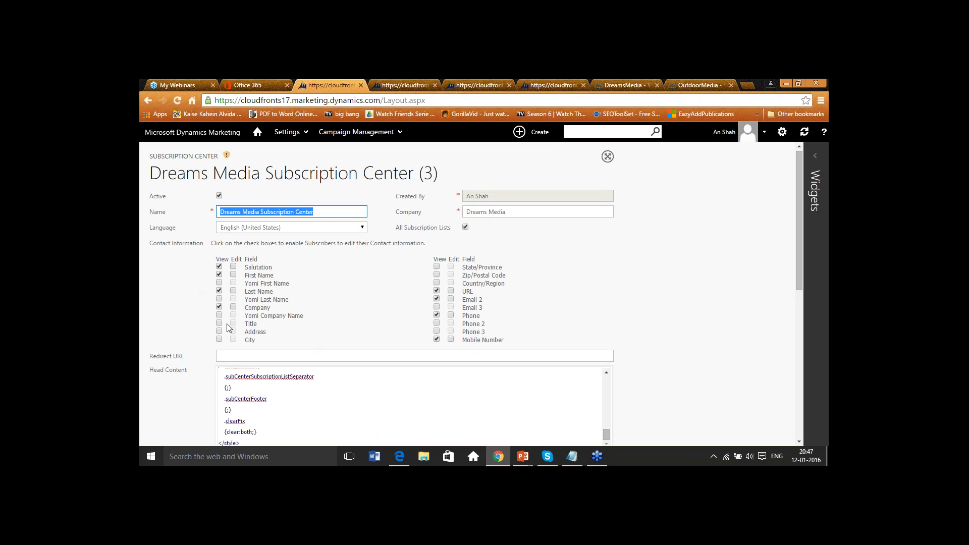
pyautogui.scroll(-5, 228, 328)
pyautogui.scroll(-2, 227, 328)
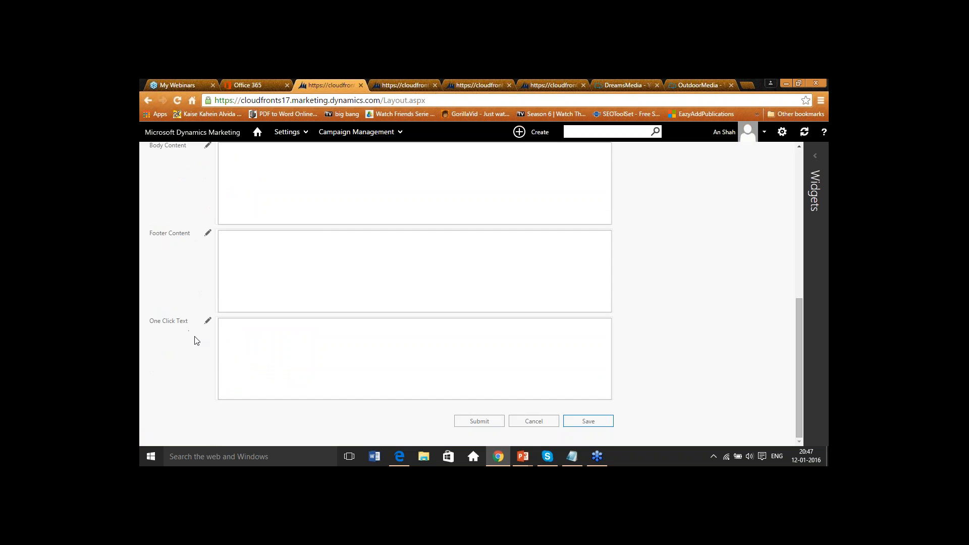
pyautogui.scroll(8, 197, 341)
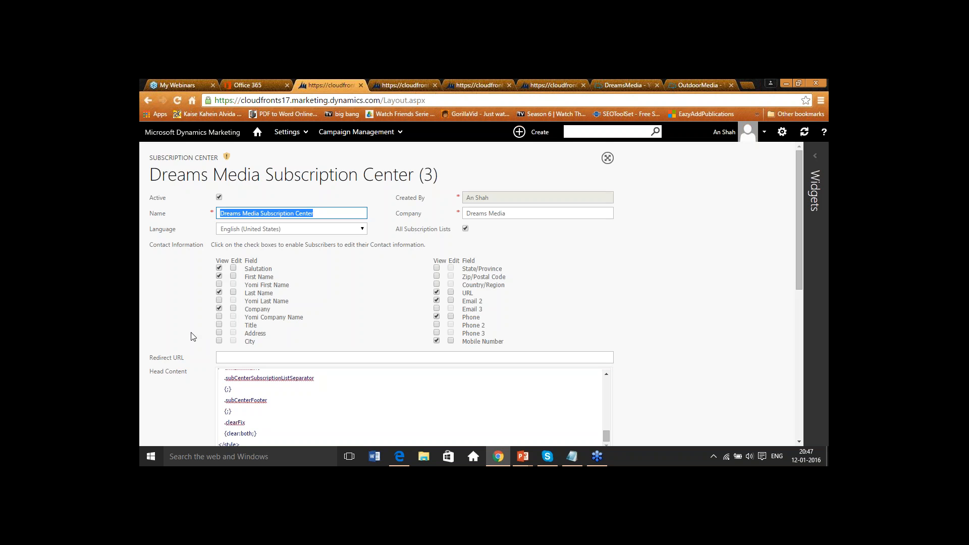
pyautogui.scroll(-10, 191, 338)
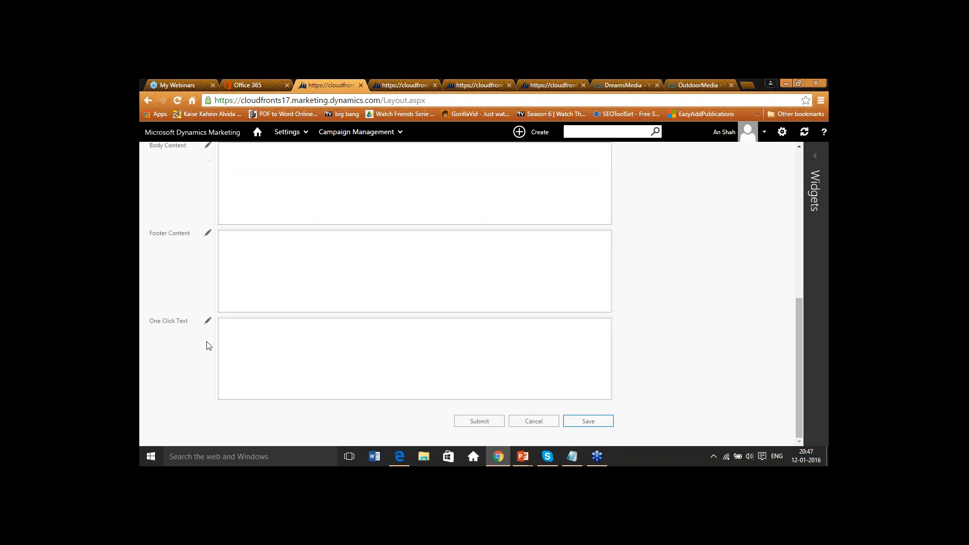
pyautogui.click(589, 425)
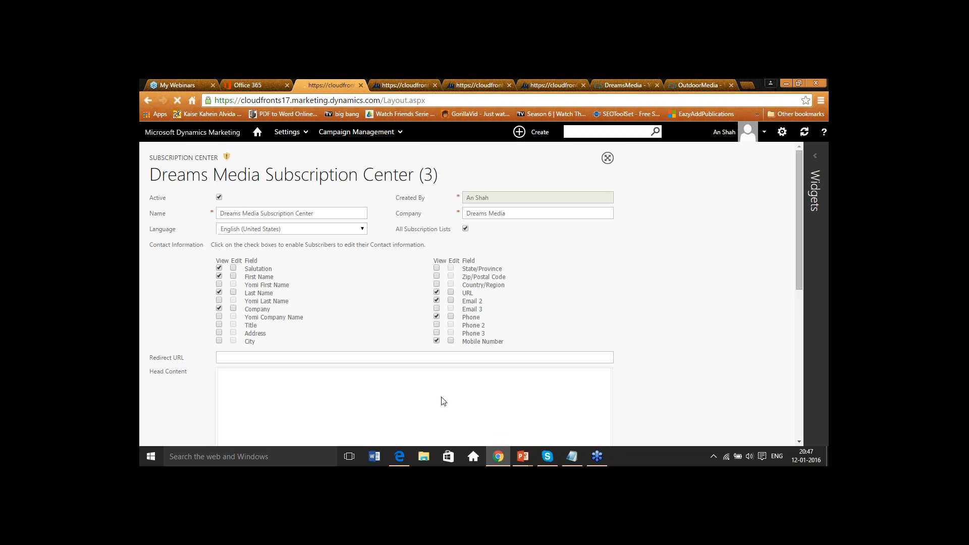
pyautogui.scroll(-10, 475, 427)
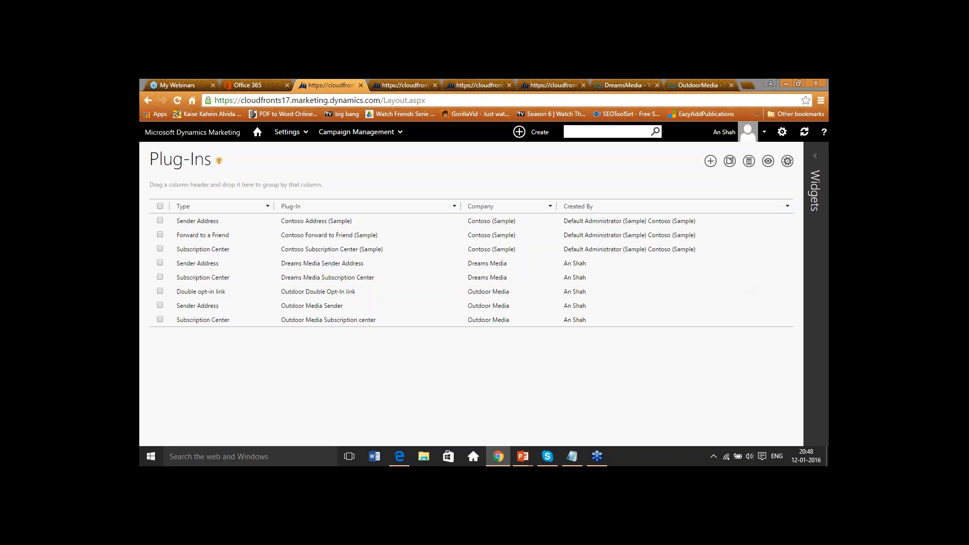
# - Go to Landing Pages under Marketing Execution's Lead Management and start a new landing page
pyautogui.click(257, 132)
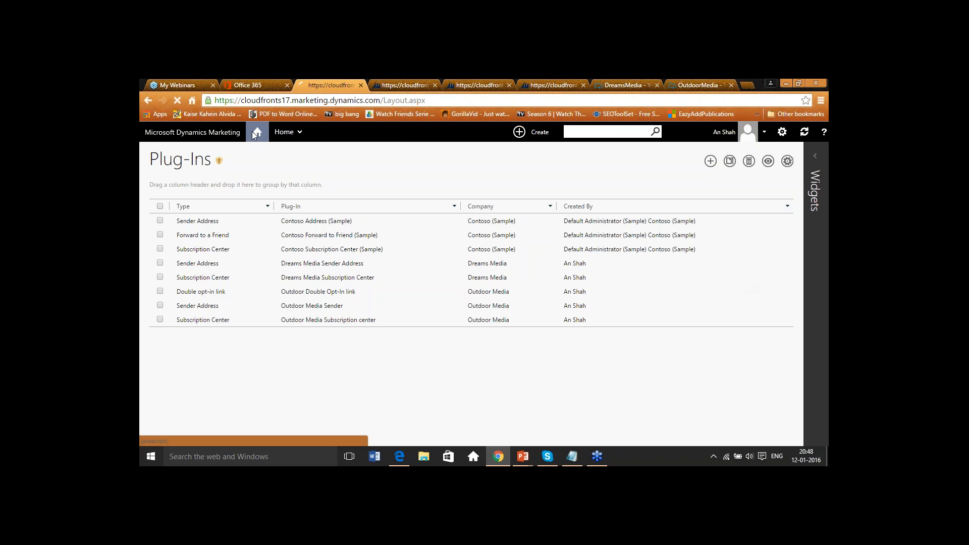
pyautogui.click(306, 133)
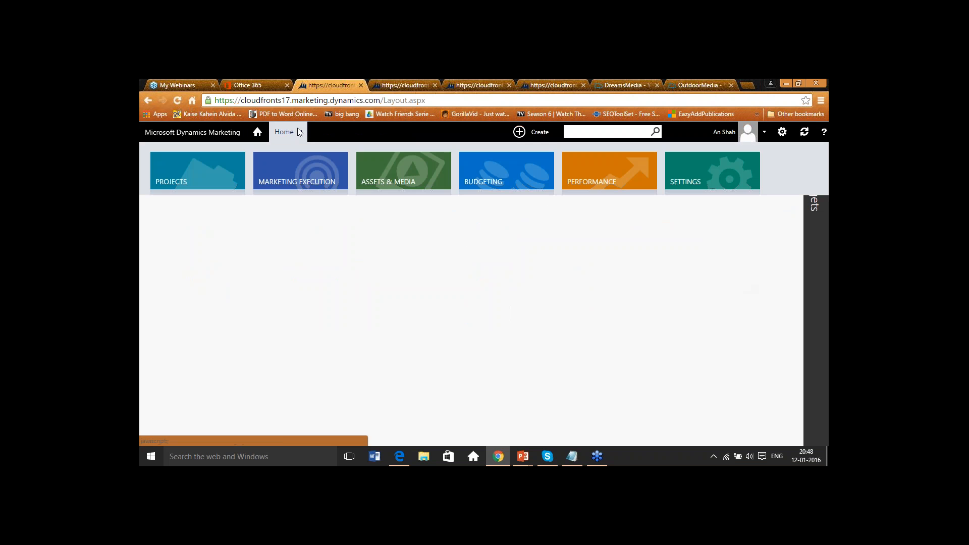
pyautogui.click(305, 173)
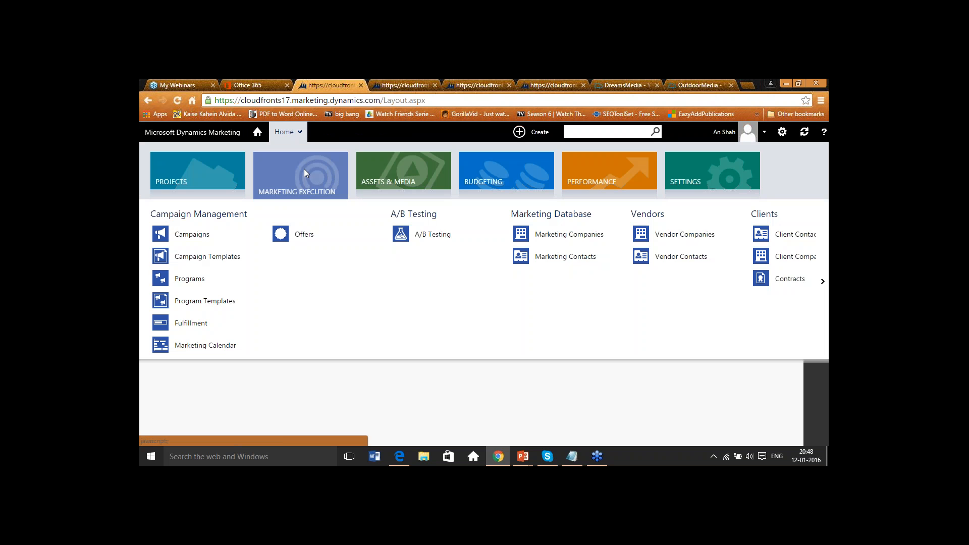
pyautogui.click(823, 282)
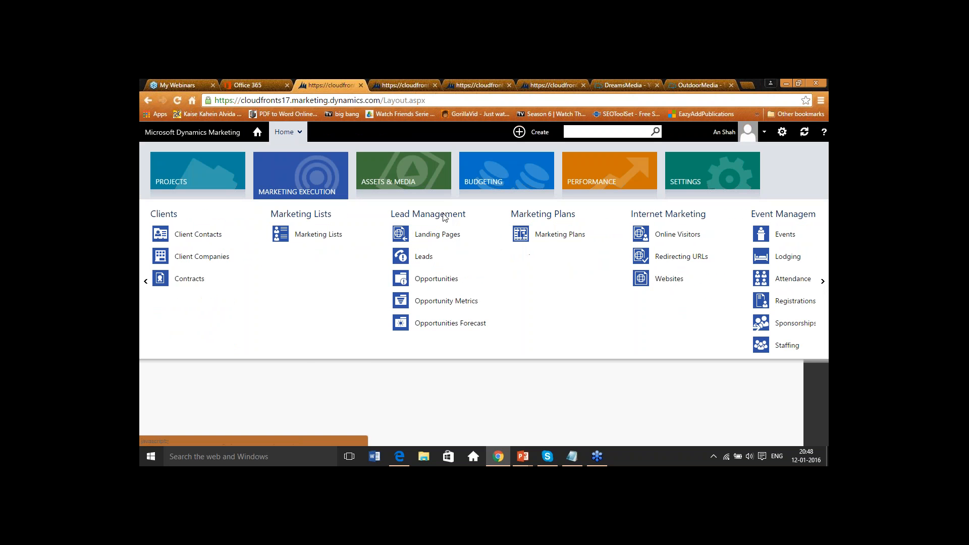
pyautogui.click(449, 236)
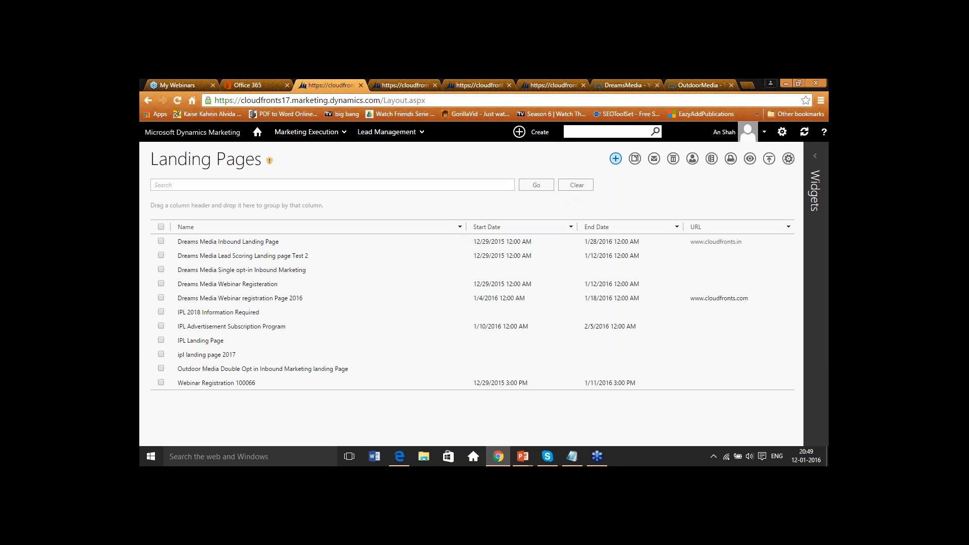
pyautogui.click(615, 158)
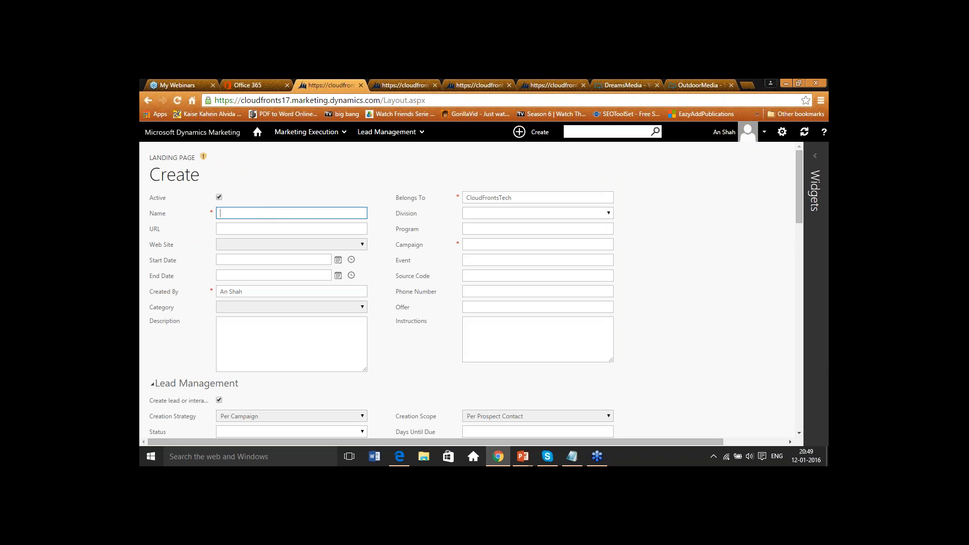
# - Name the new landing page "dreams media 2018 registeration"
pyautogui.write('dreams media 2018 registeration')
# - Set Belongs To to Dreams Media and the Campaign to Dreams Media 2016 IPL Advertising Campaign
pyautogui.moveTo(533, 195); pyautogui.dragTo(452, 198)
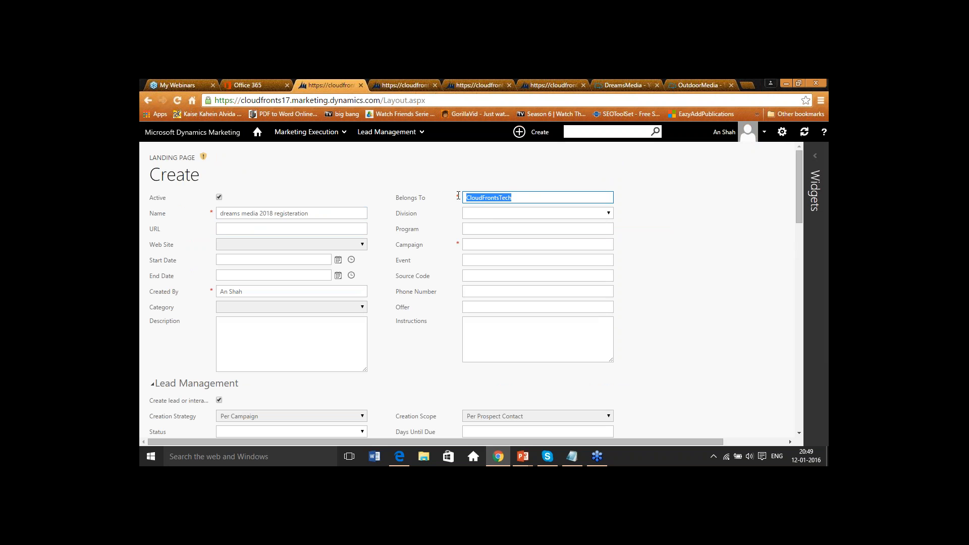
pyautogui.write('Drea')
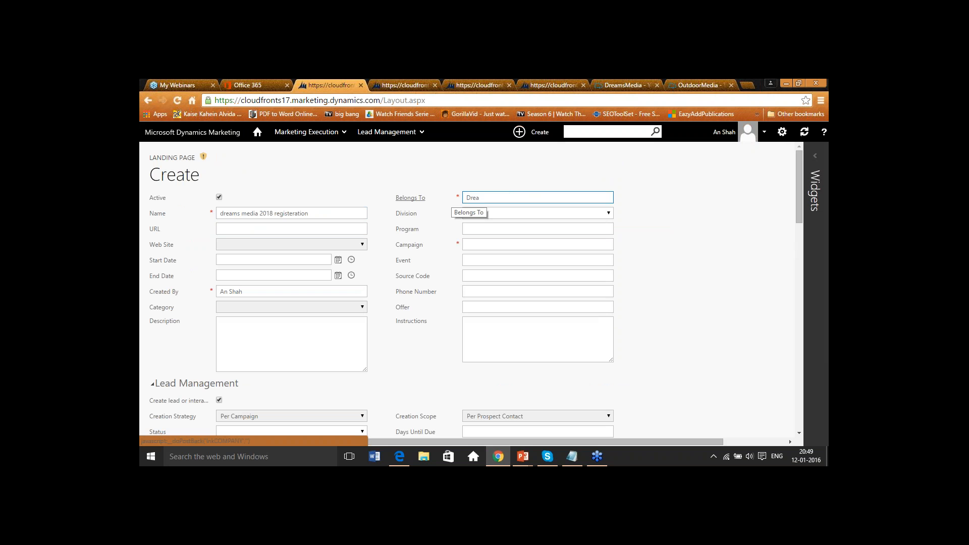
pyautogui.click(480, 212)
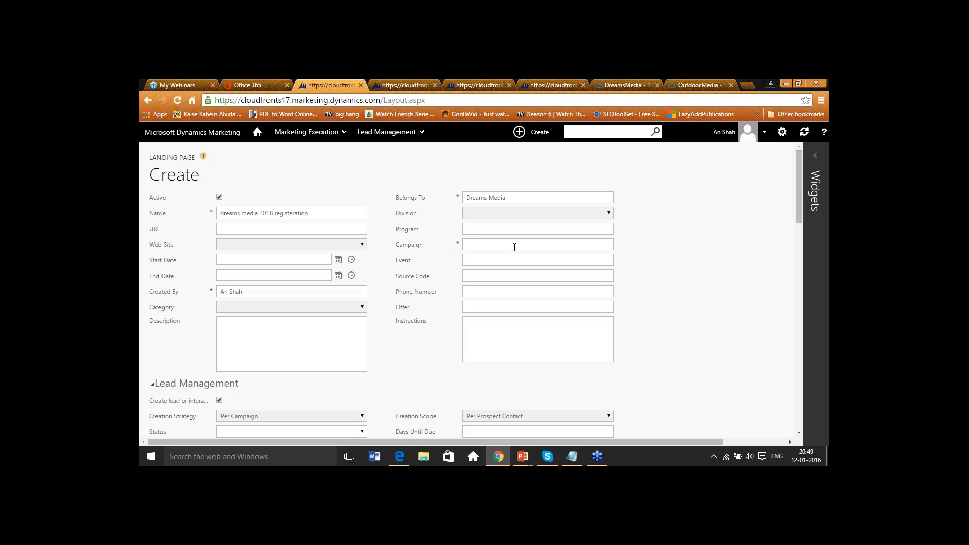
pyautogui.click(514, 247)
pyautogui.write('dre')
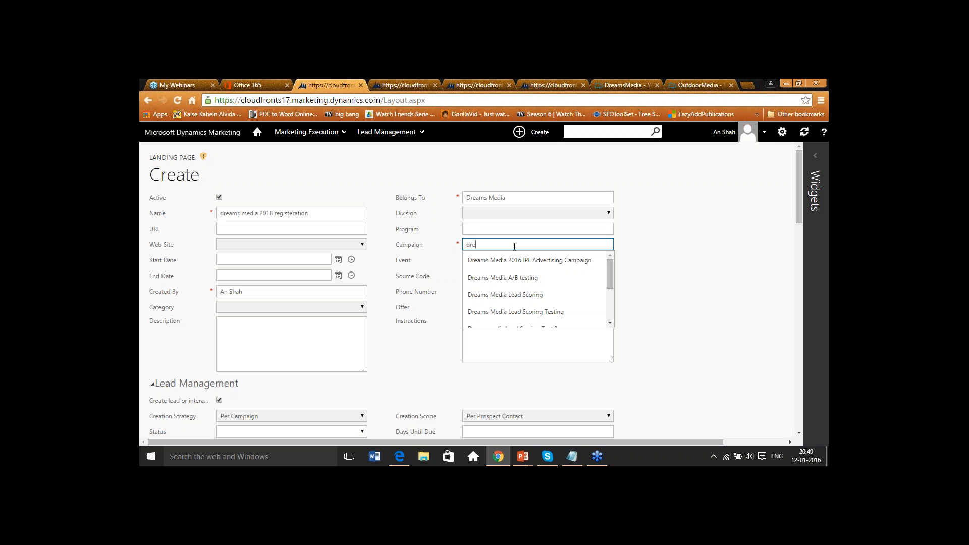
pyautogui.click(576, 260)
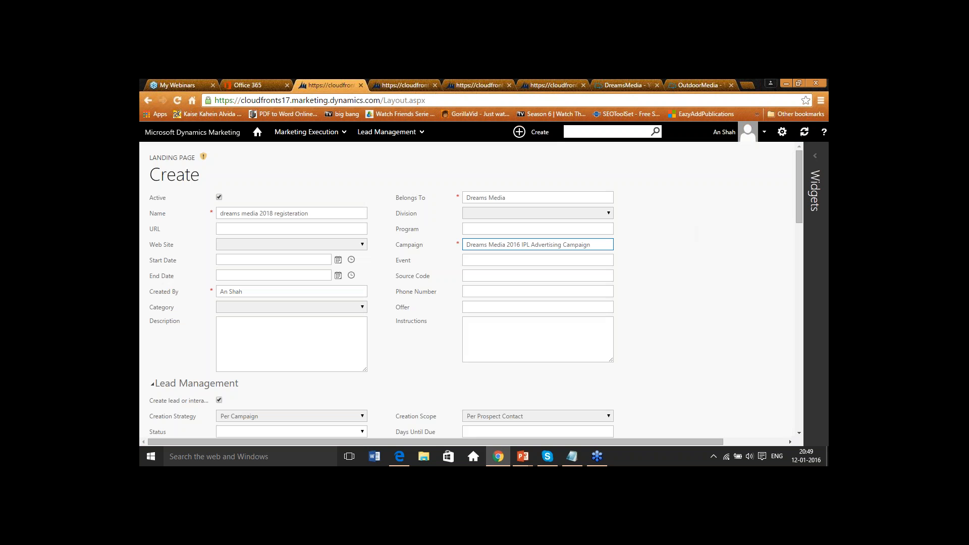
# - Review the lead management, content and requirement fields, then save the new landing page
pyautogui.scroll(-2, 646, 304)
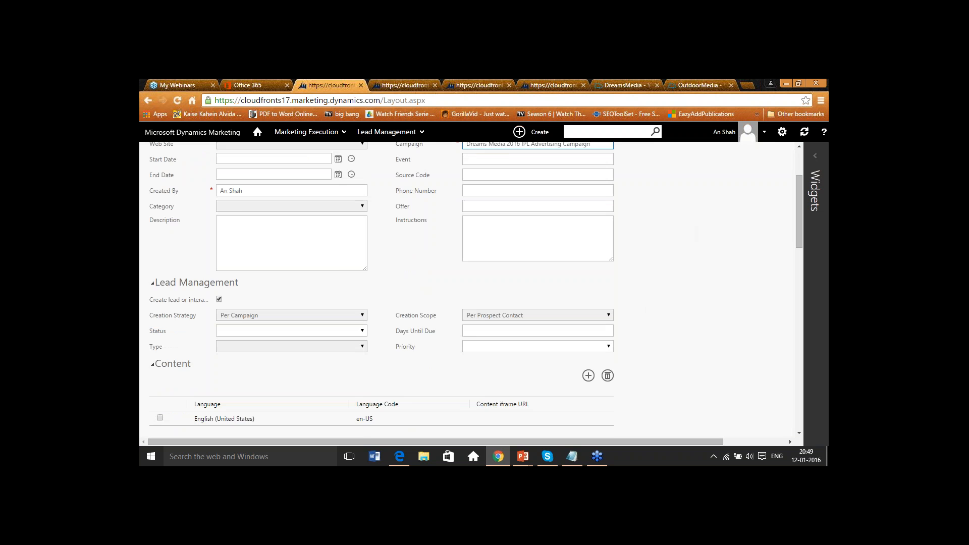
pyautogui.scroll(2, 537, 268)
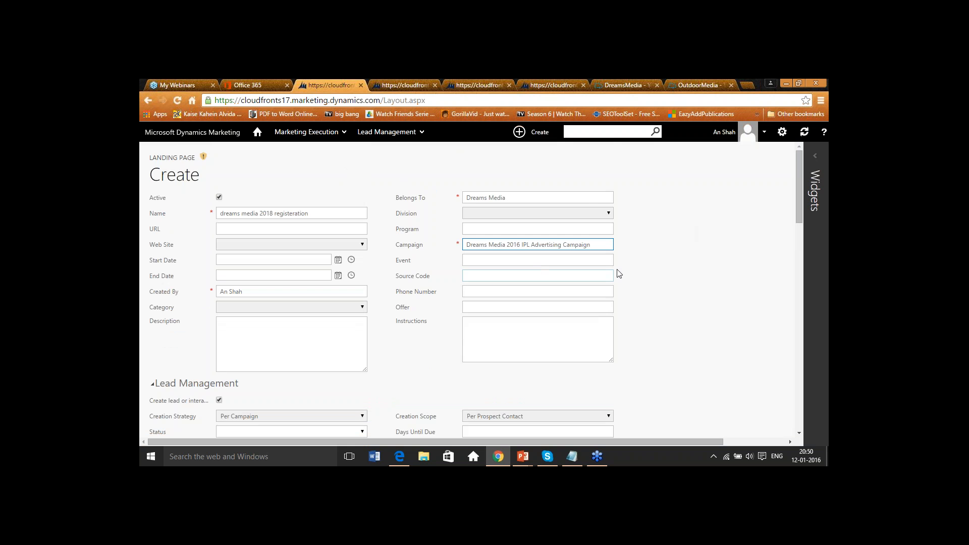
pyautogui.scroll(-3, 641, 268)
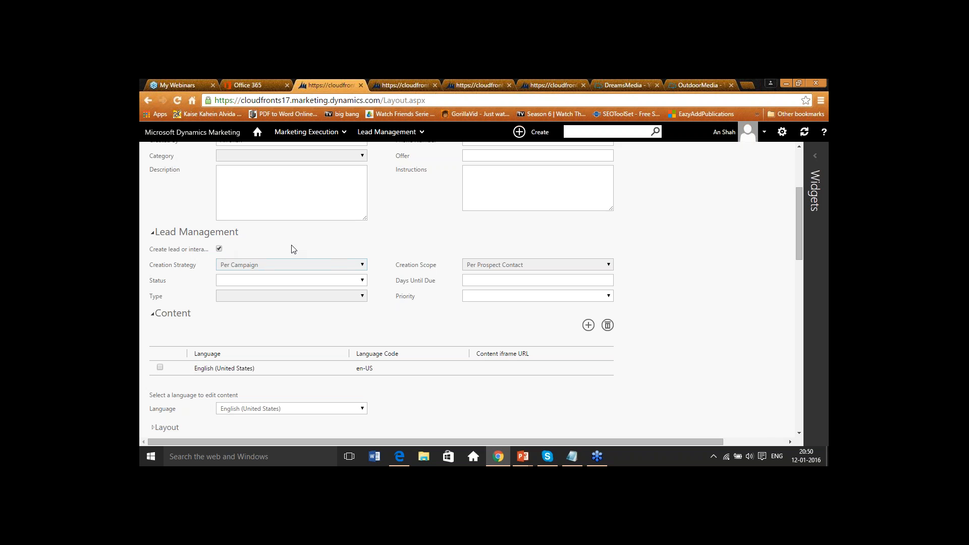
pyautogui.scroll(-12, 677, 326)
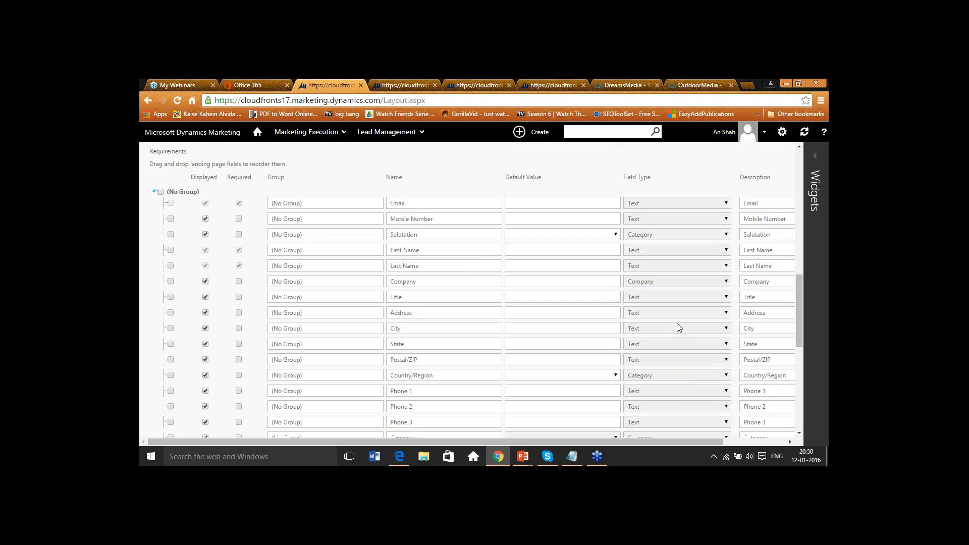
pyautogui.scroll(5, 575, 292)
pyautogui.scroll(-2, 322, 251)
pyautogui.scroll(-15, 283, 244)
pyautogui.click(589, 390)
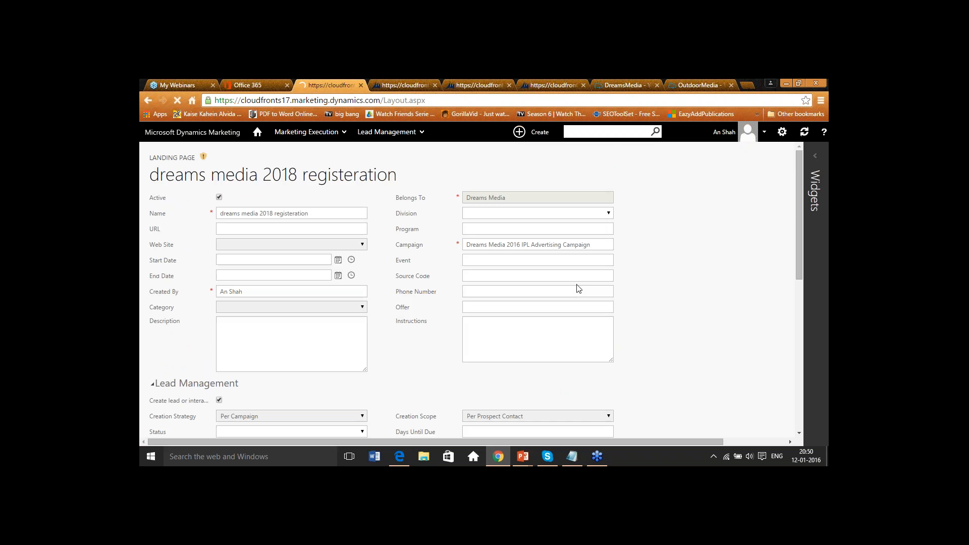
pyautogui.scroll(-6, 577, 288)
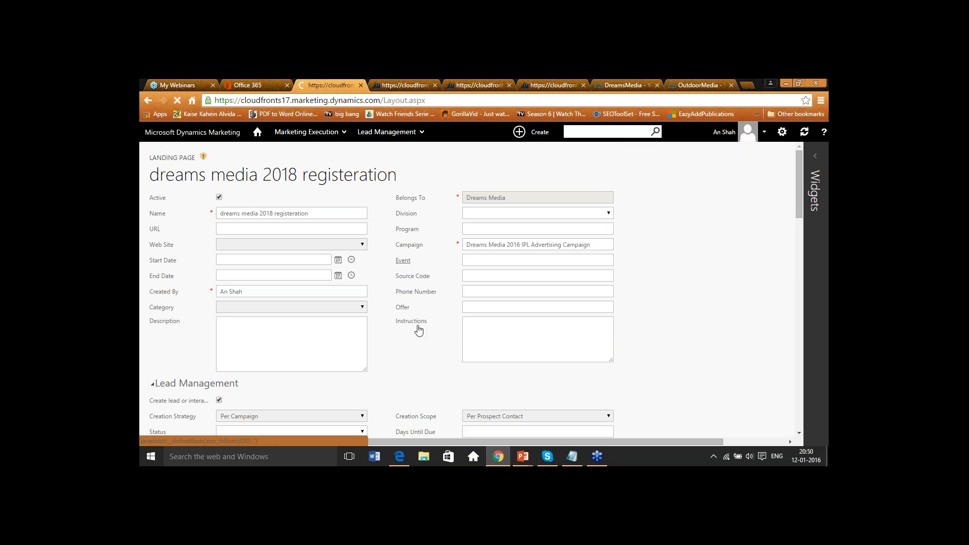
# - Open the landing page's content iframe URL to preview its form, then return to the landing page record
pyautogui.scroll(-3, 435, 346)
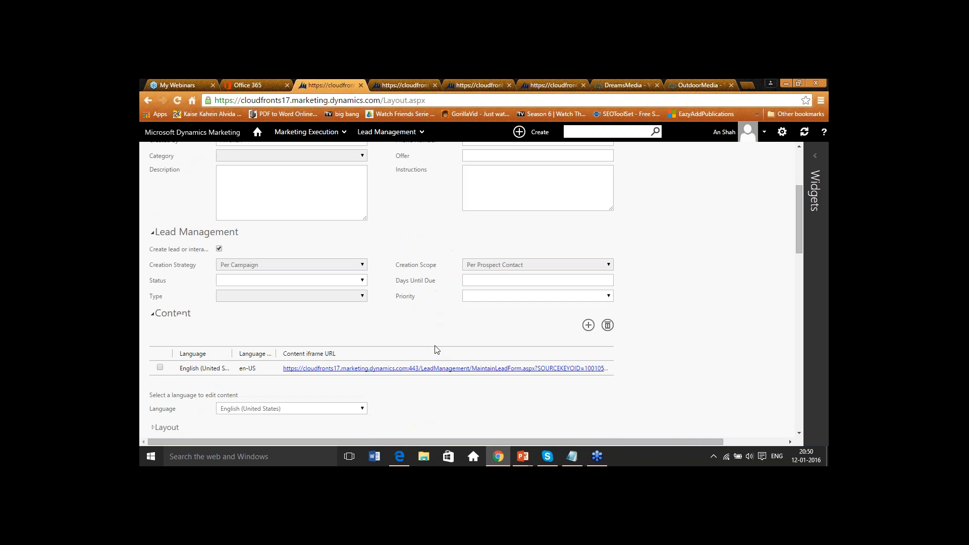
pyautogui.click(437, 368)
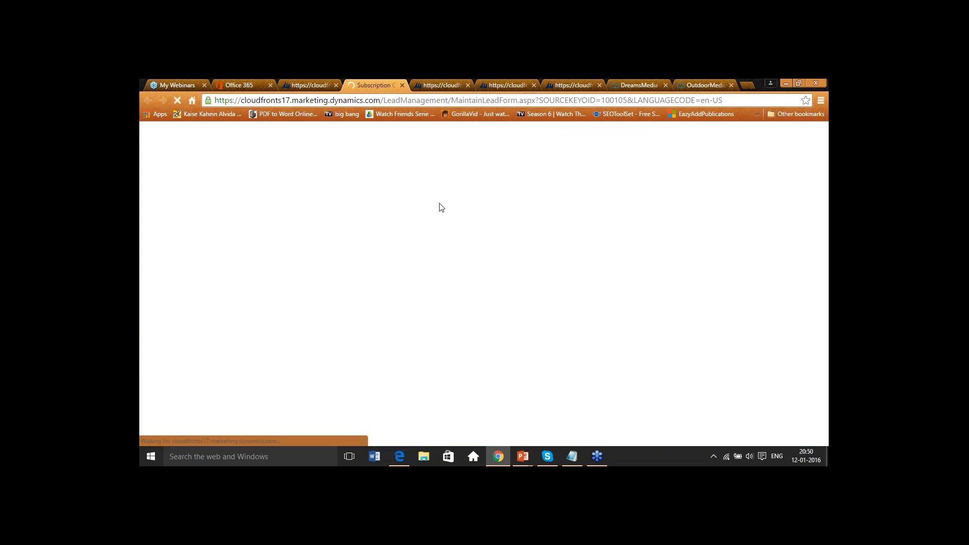
pyautogui.scroll(-4, 484, 298)
pyautogui.scroll(4, 485, 288)
pyautogui.click(402, 85)
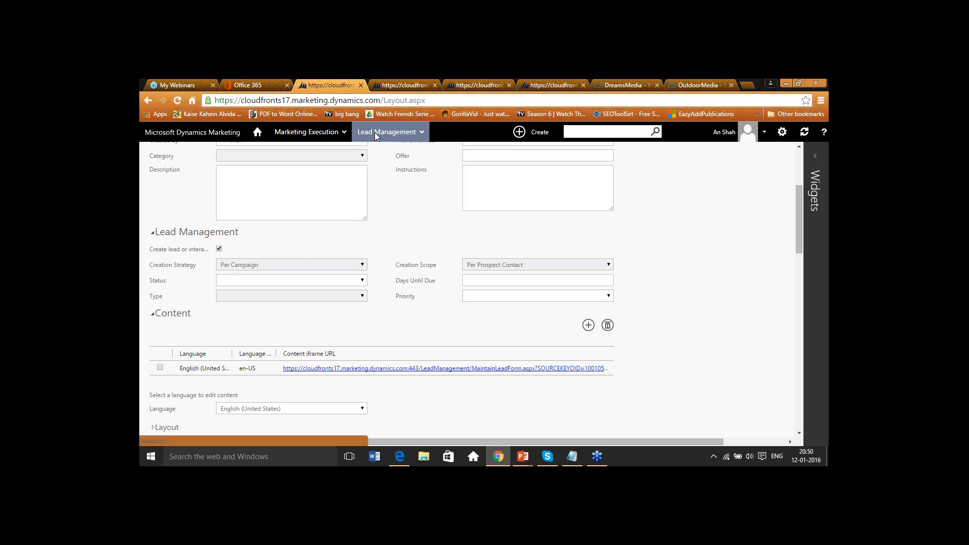
# - Go back to the Landing Pages list and view the Dreams Media registration page on the company website
pyautogui.moveTo(376, 136)
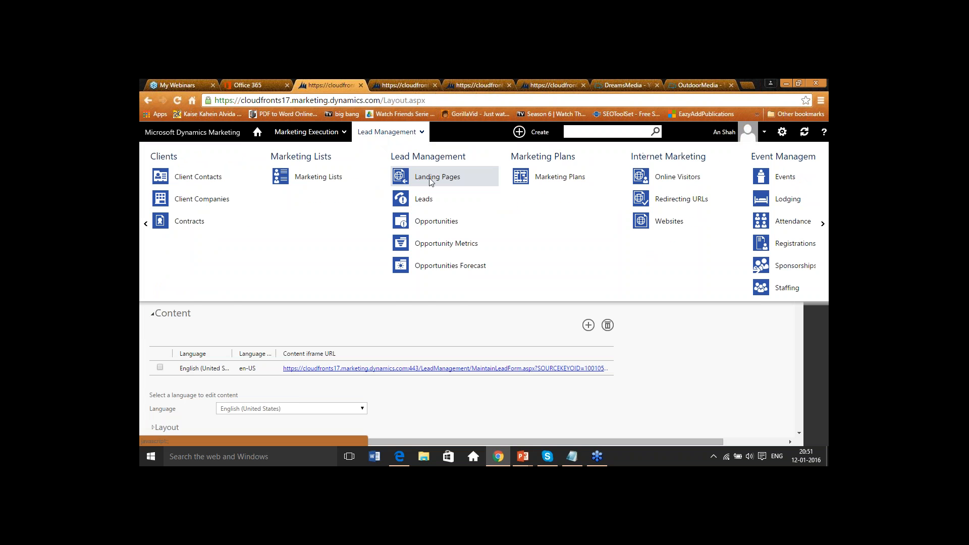
pyautogui.click(429, 177)
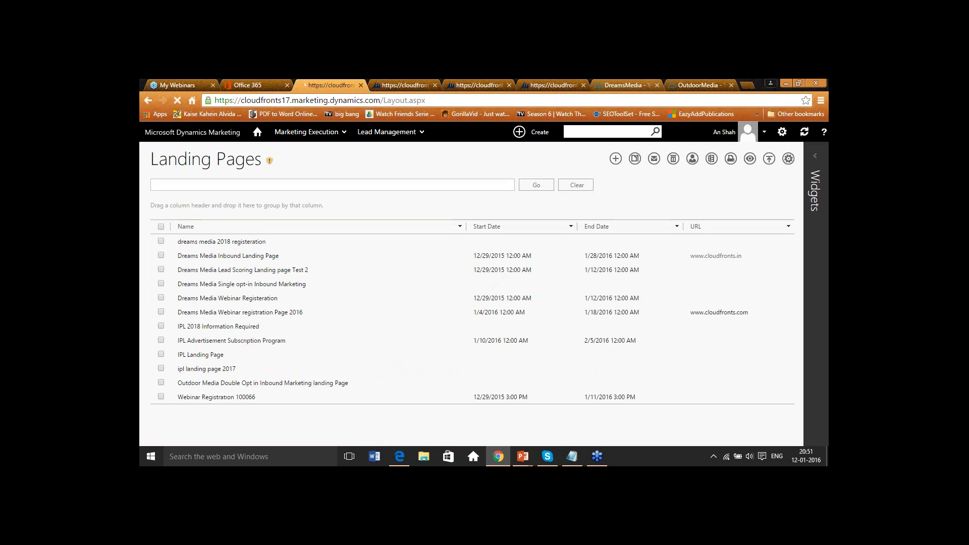
pyautogui.click(617, 84)
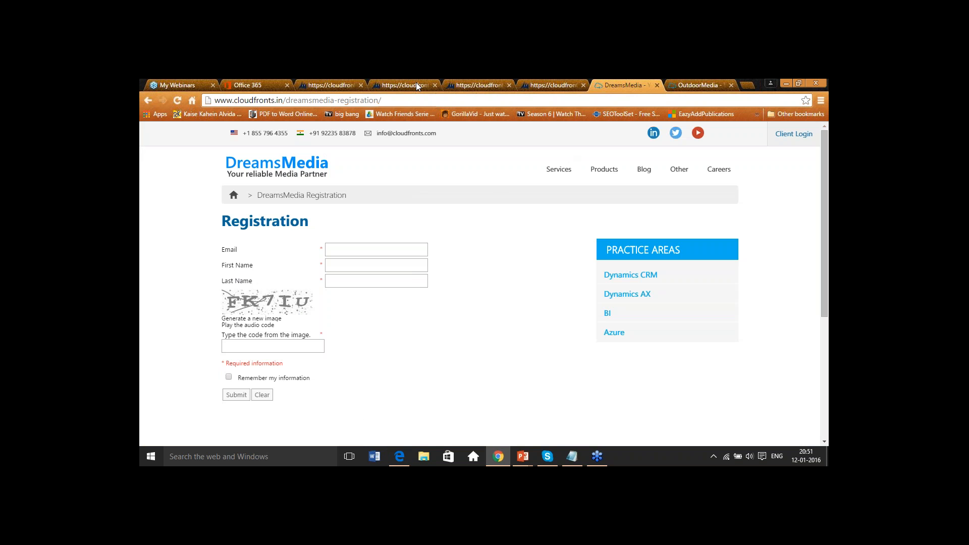
pyautogui.click(328, 82)
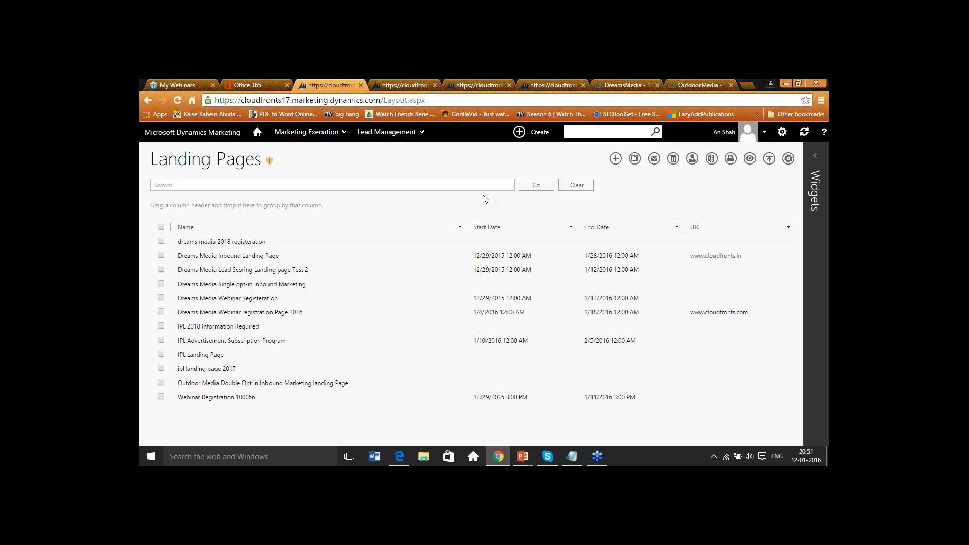
# - Open the Dreams Media Lead Scoring Model under Settings and review each of its scoring rules
pyautogui.click(337, 132)
pyautogui.click(692, 171)
pyautogui.click(823, 283)
pyautogui.click(802, 243)
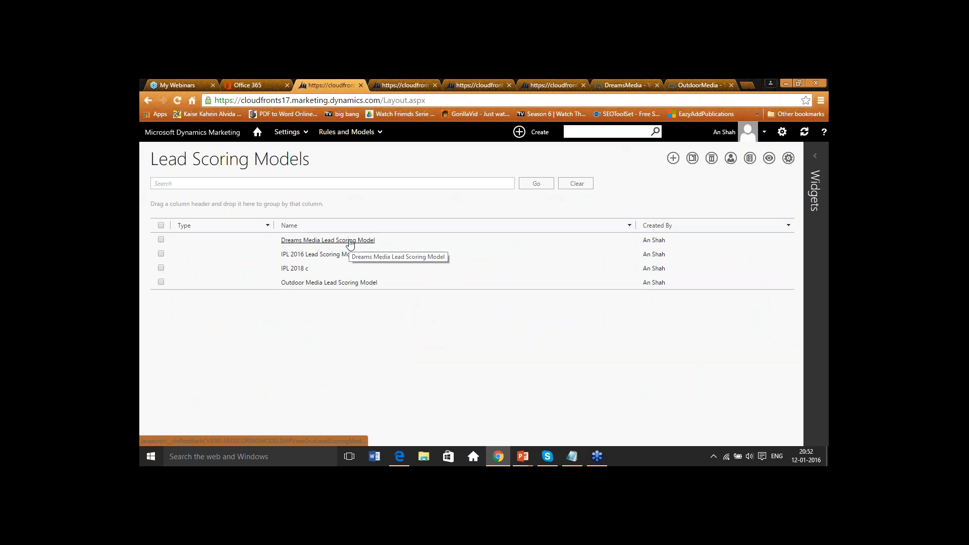
pyautogui.click(350, 241)
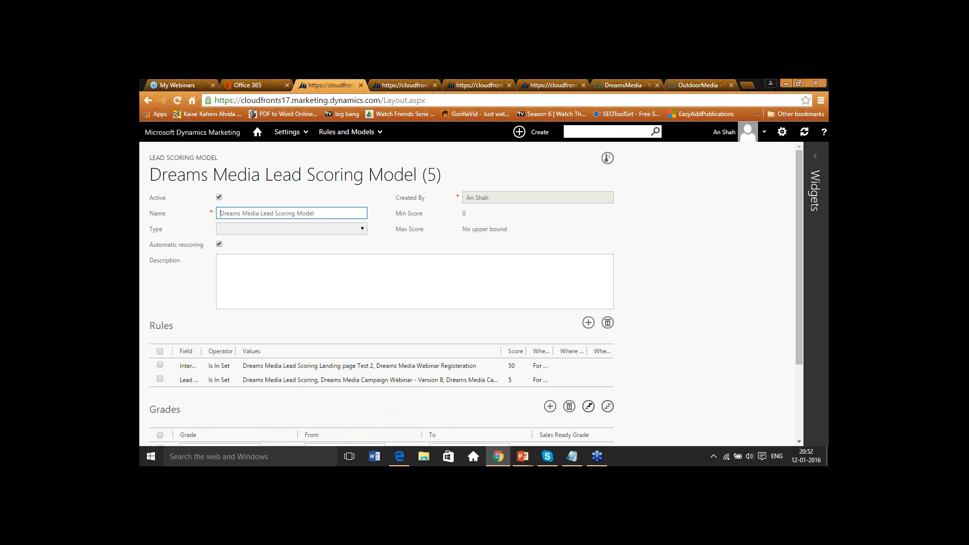
pyautogui.scroll(-2, 540, 258)
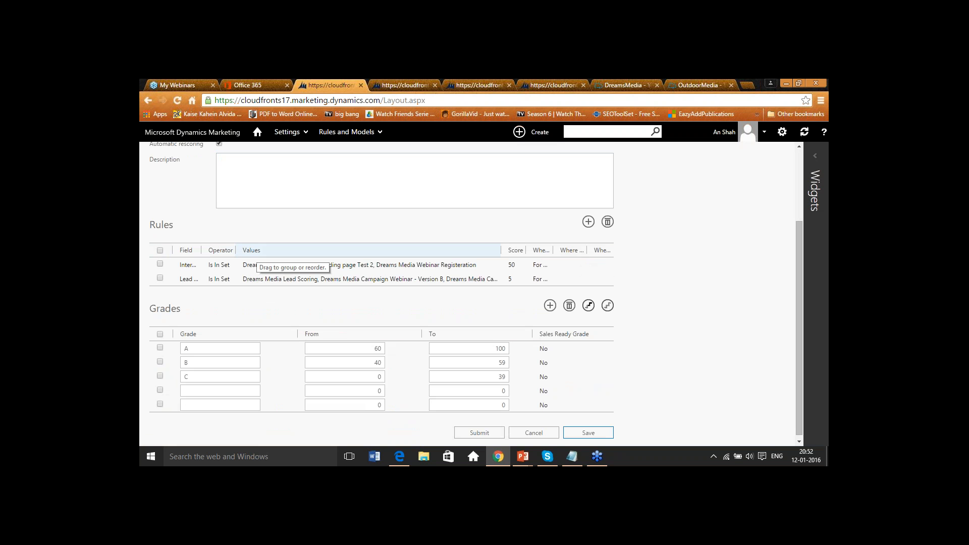
pyautogui.click(313, 266)
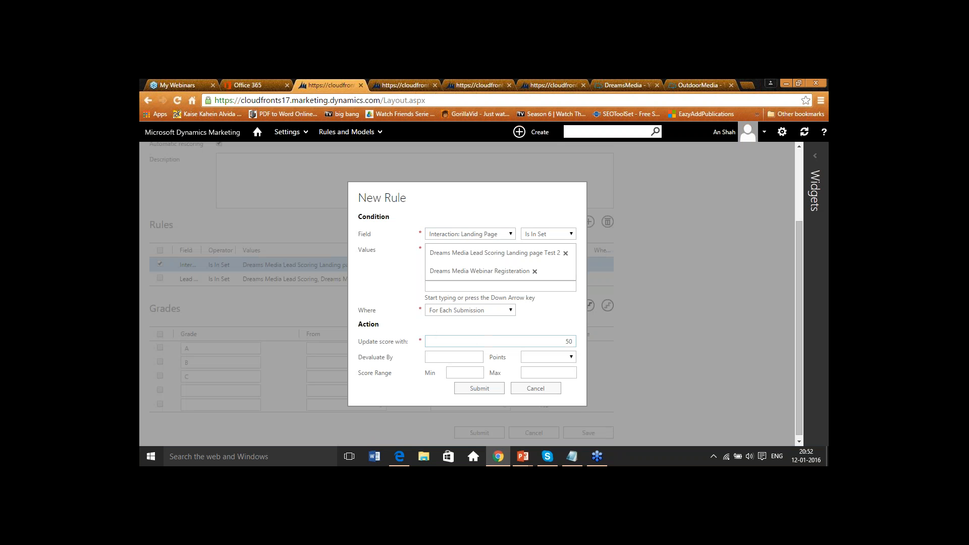
pyautogui.click(541, 391)
pyautogui.doubleClick(320, 279)
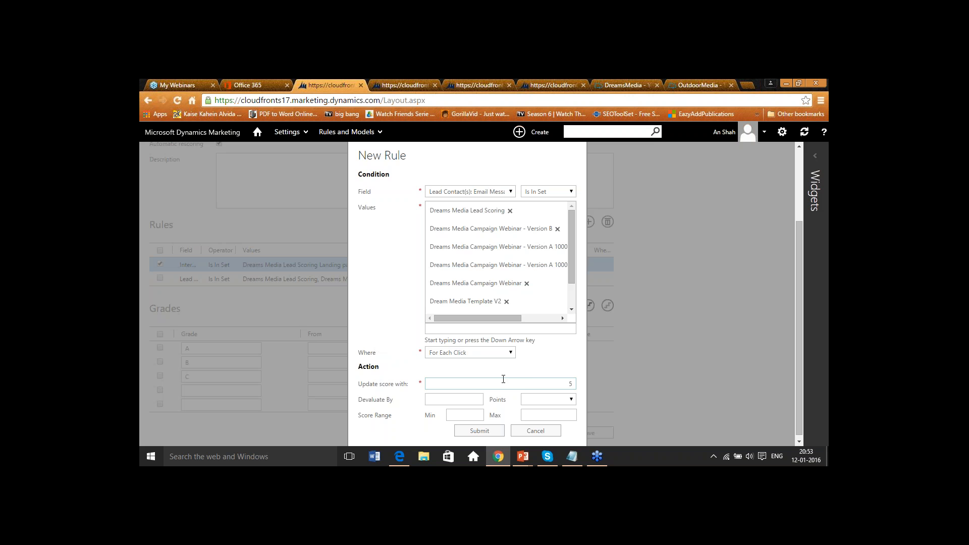
pyautogui.click(535, 431)
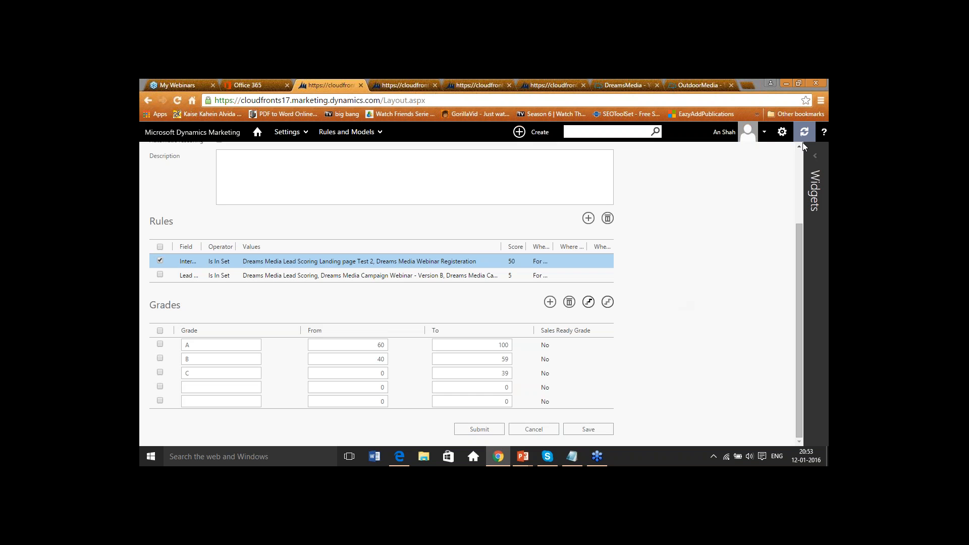
pyautogui.scroll(3, 689, 279)
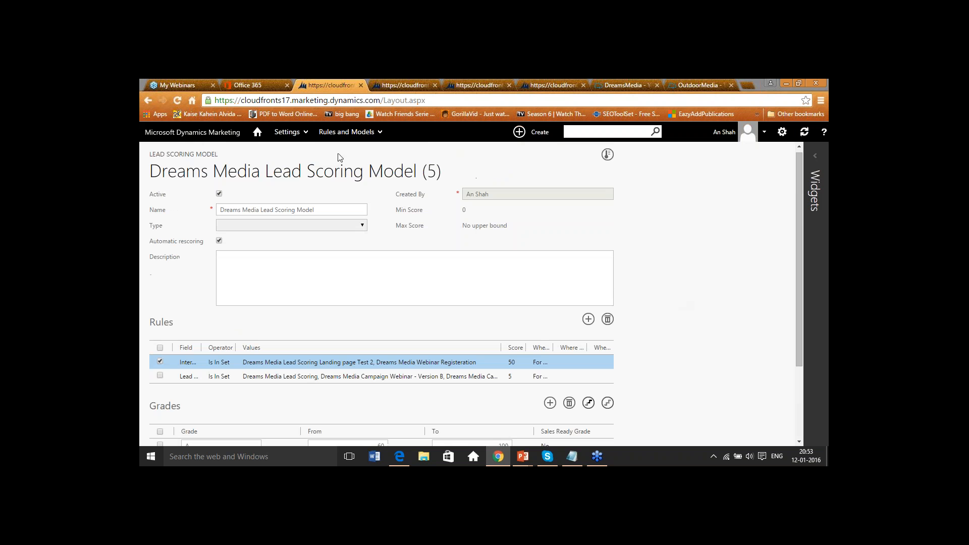
# - Open Leads under Marketing Execution's Lead Management, show all leads, and review the second lead's record
pyautogui.click(258, 133)
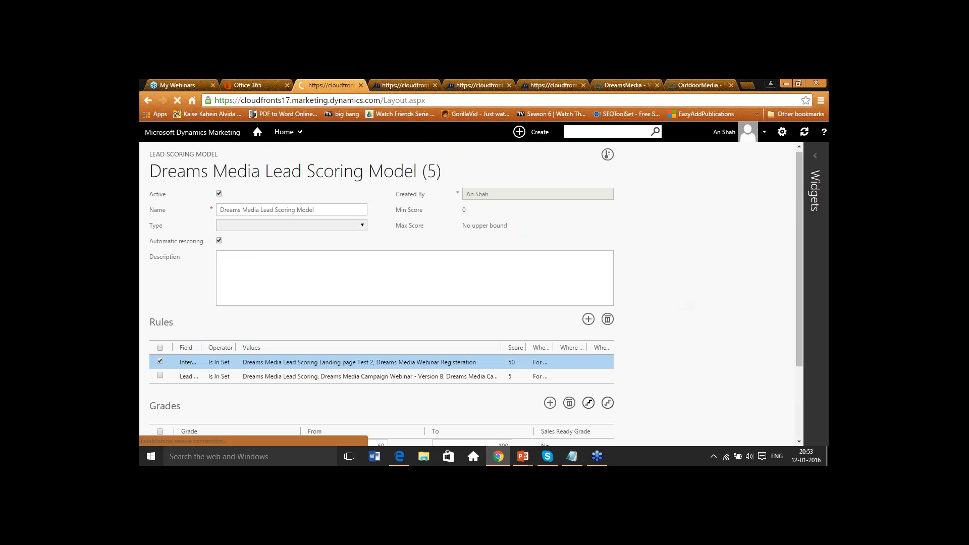
pyautogui.click(302, 135)
pyautogui.click(342, 171)
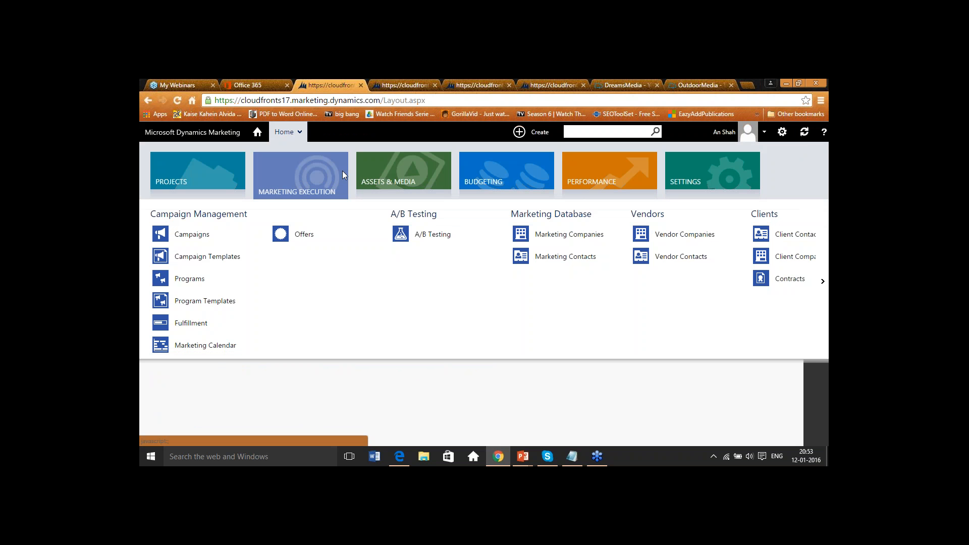
pyautogui.click(823, 281)
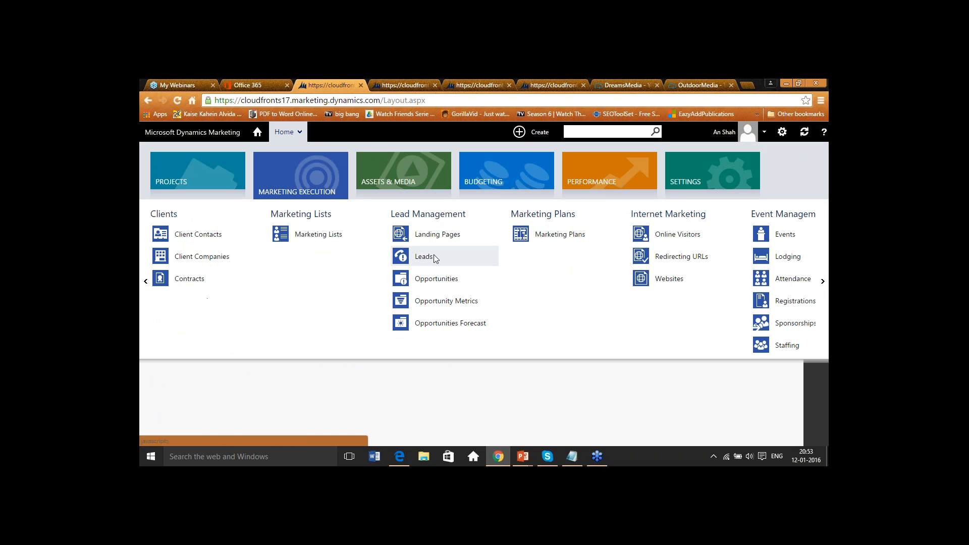
pyautogui.click(424, 257)
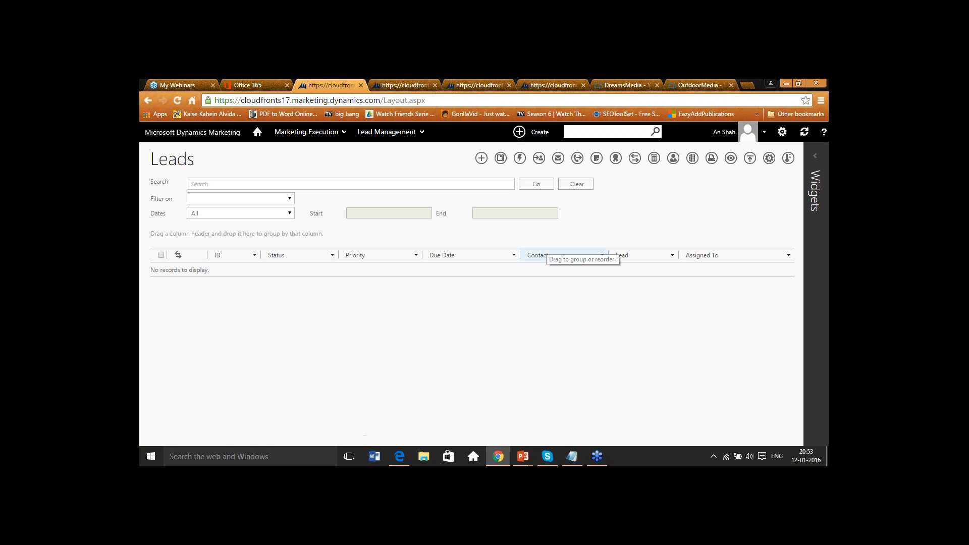
pyautogui.click(674, 158)
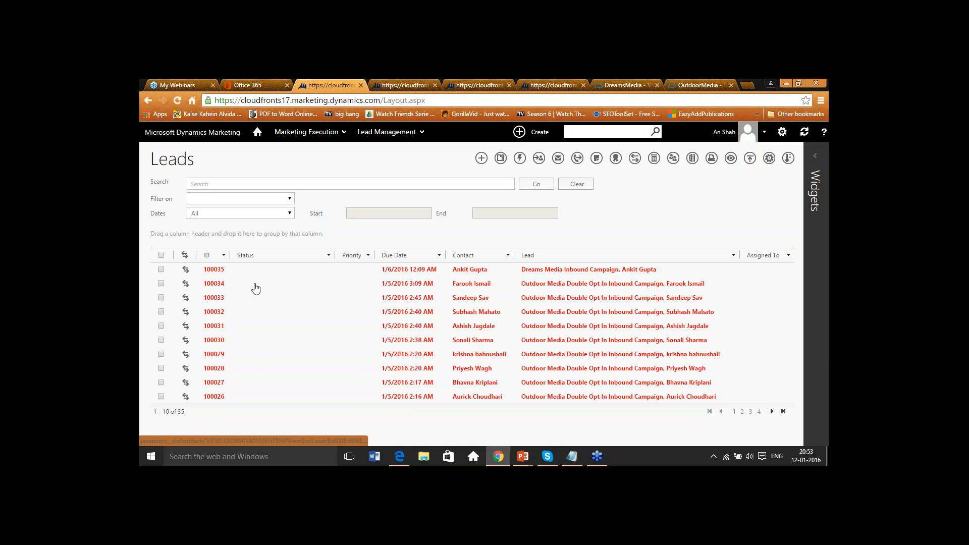
pyautogui.click(216, 286)
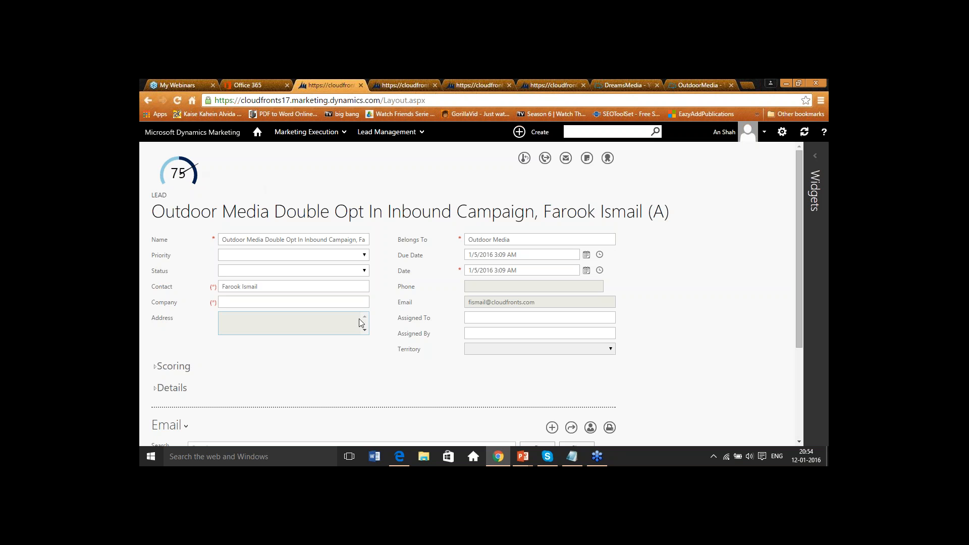
pyautogui.scroll(-3, 386, 330)
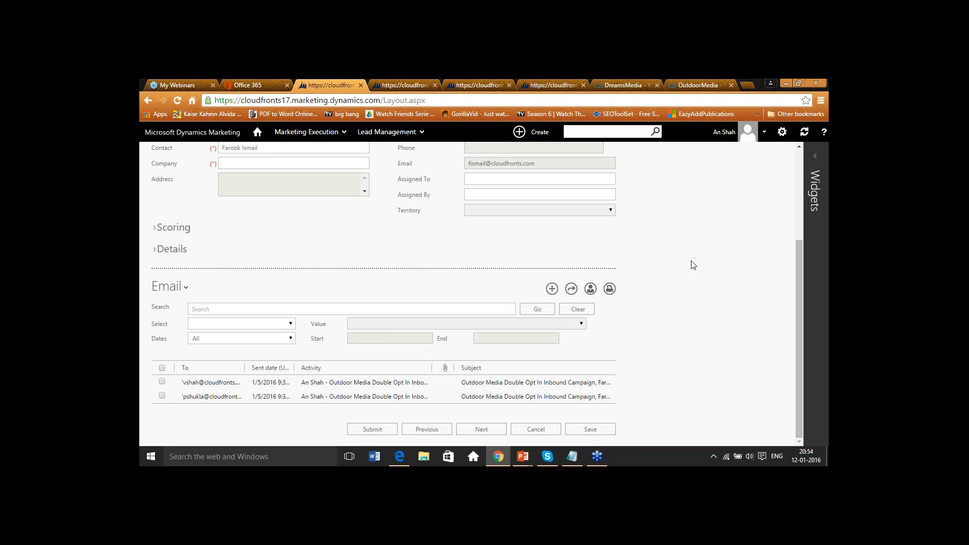
pyautogui.scroll(3, 692, 263)
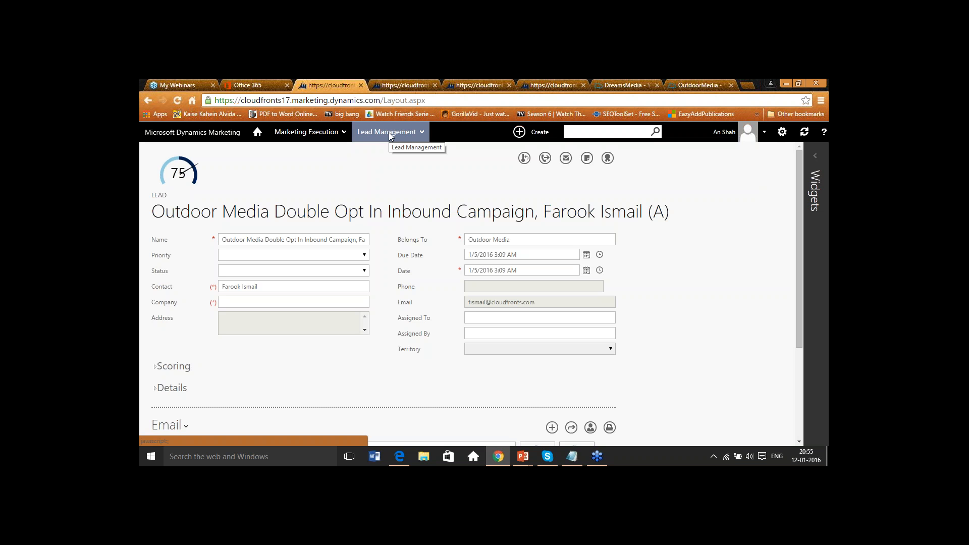
# - Go to Campaigns and start a new campaign for company Dreams Media without a template
pyautogui.click(309, 131)
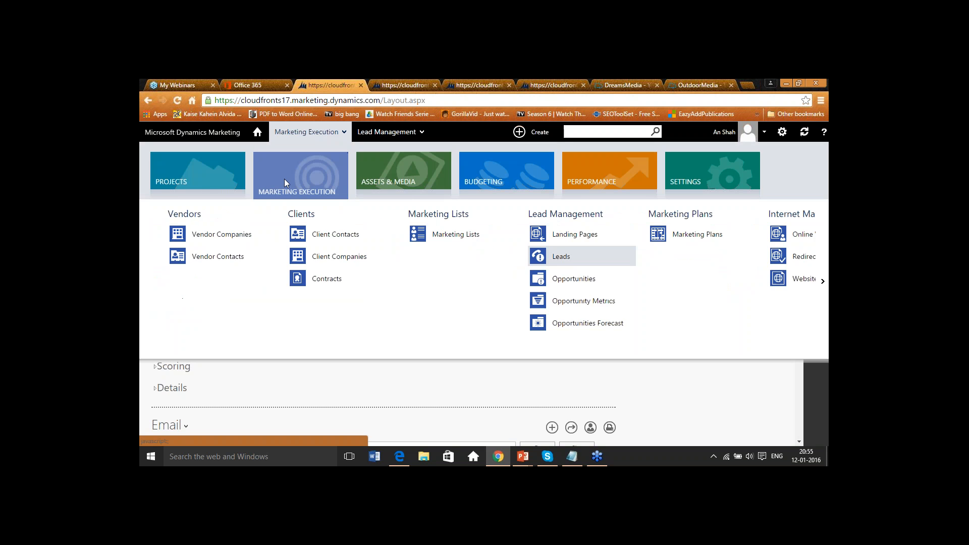
pyautogui.click(145, 281)
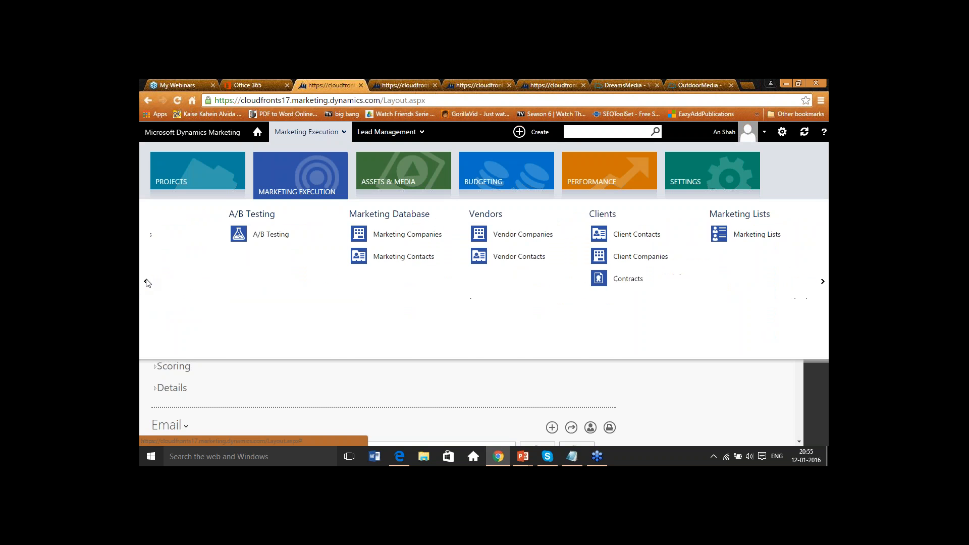
pyautogui.click(201, 234)
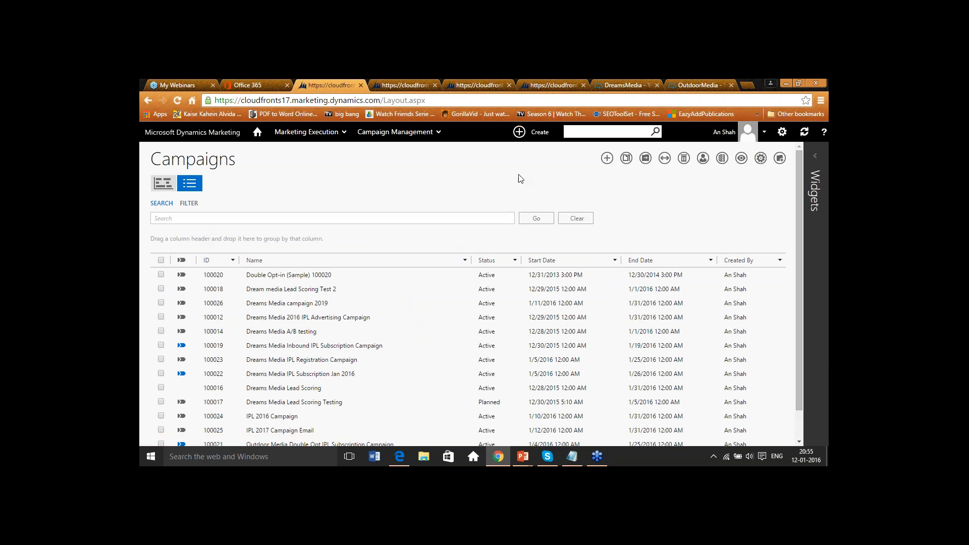
pyautogui.scroll(-1, 390, 298)
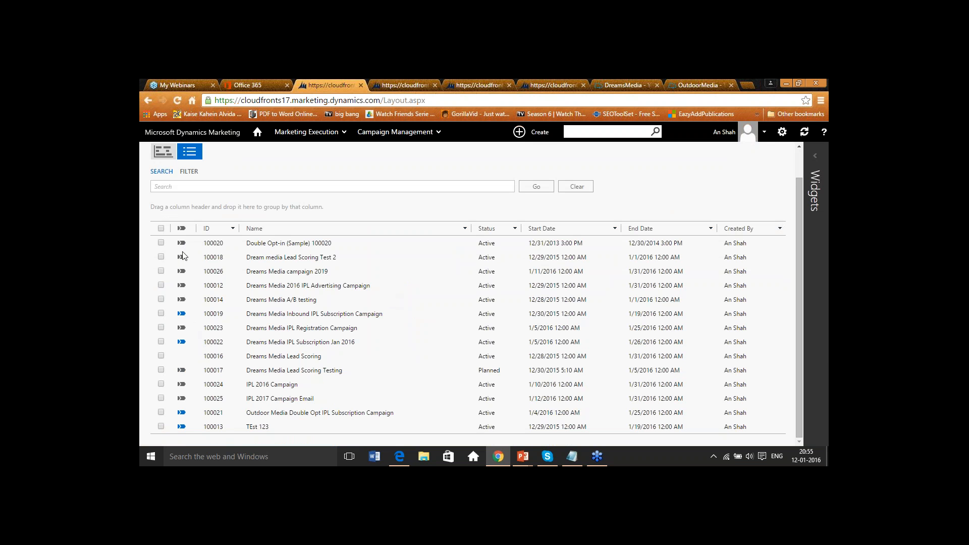
pyautogui.scroll(1, 368, 252)
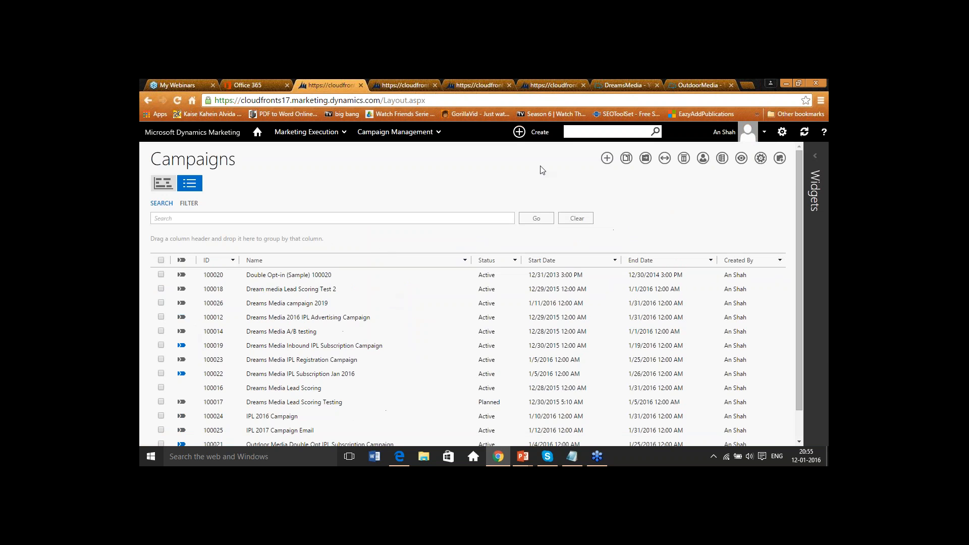
pyautogui.click(607, 158)
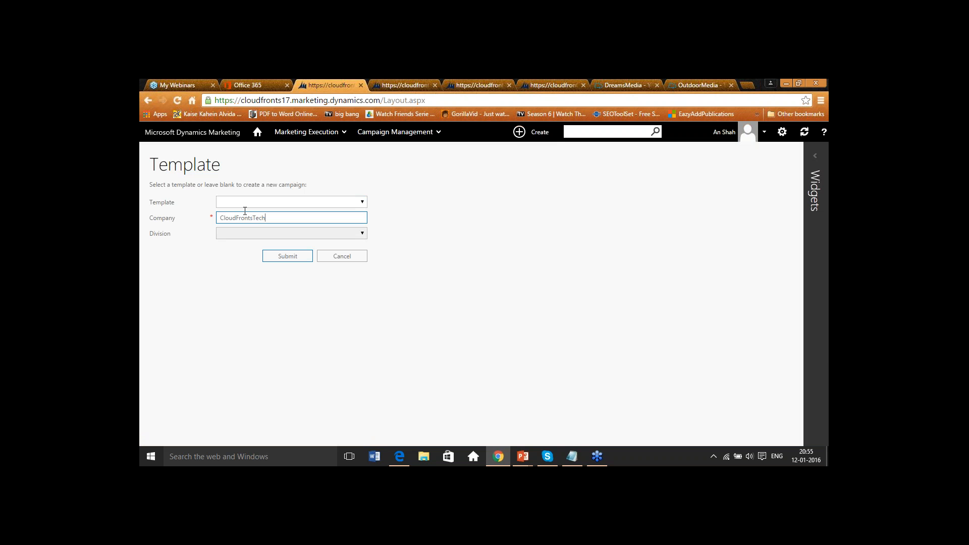
pyautogui.write('Drea')
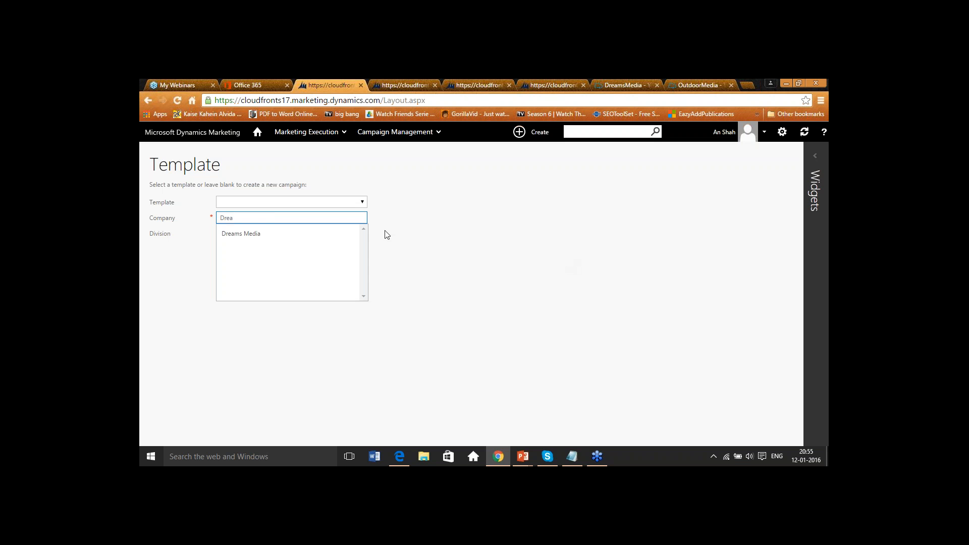
pyautogui.click(272, 233)
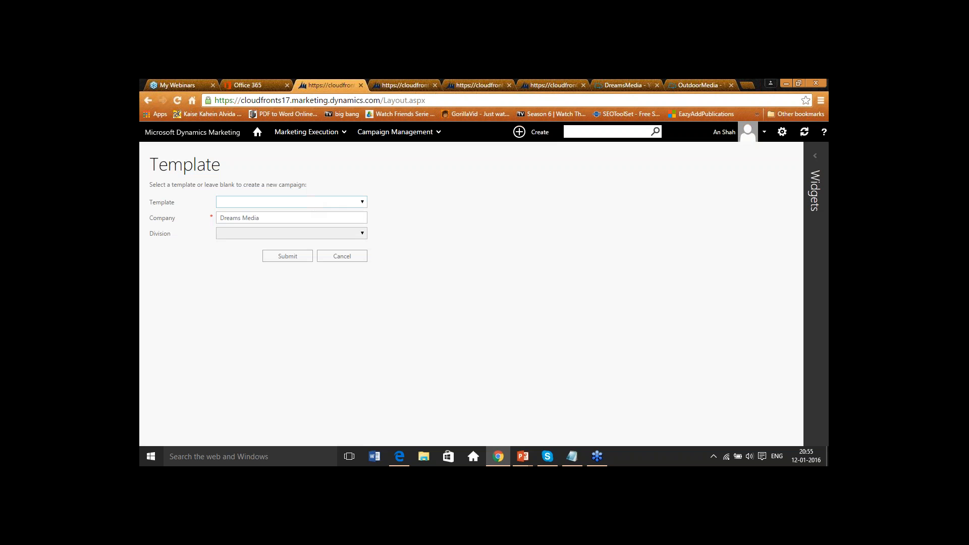
pyautogui.click(271, 202)
pyautogui.click(466, 202)
pyautogui.click(301, 255)
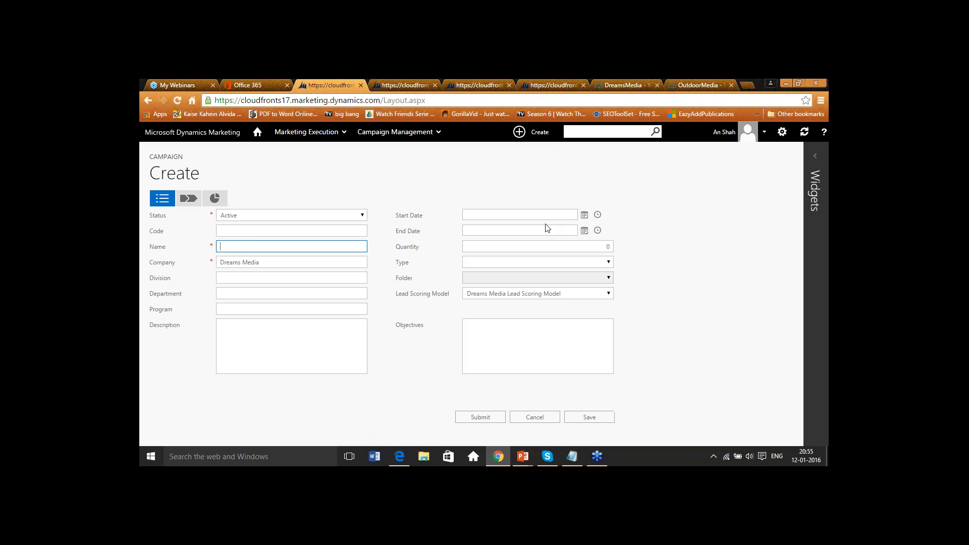
# - Name the campaign "IPL Advertising Campaign Email 20189" and set its Start Date to 1/12/2016
pyautogui.click(251, 245)
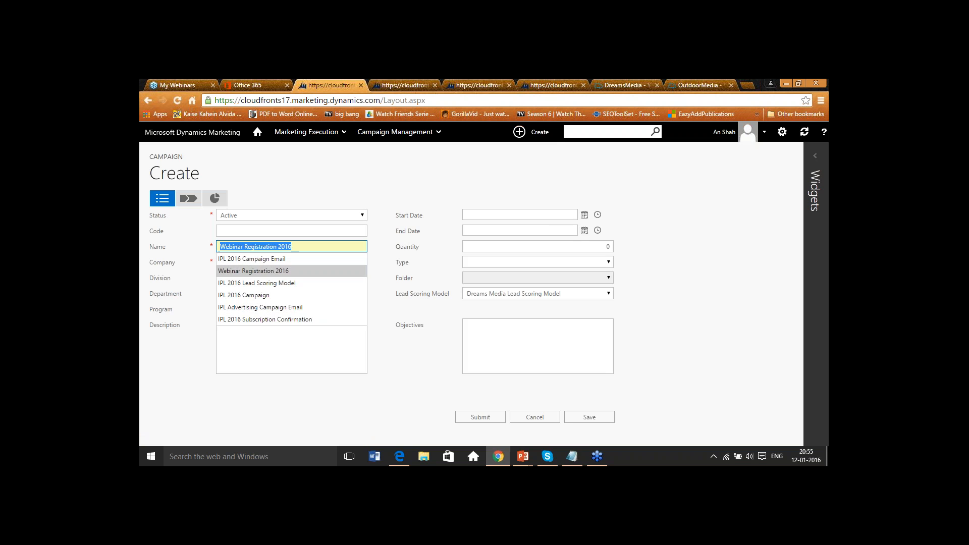
pyautogui.click(299, 306)
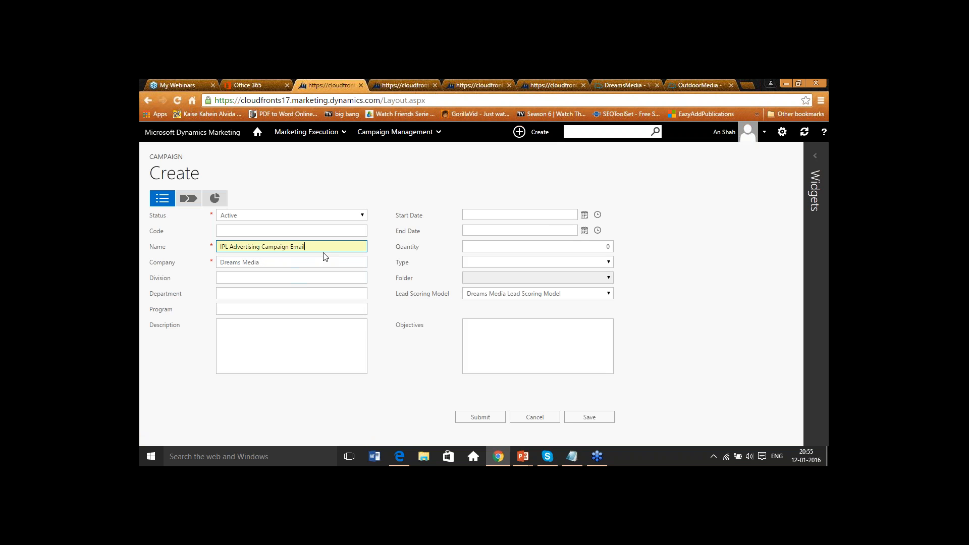
pyautogui.write('20189')
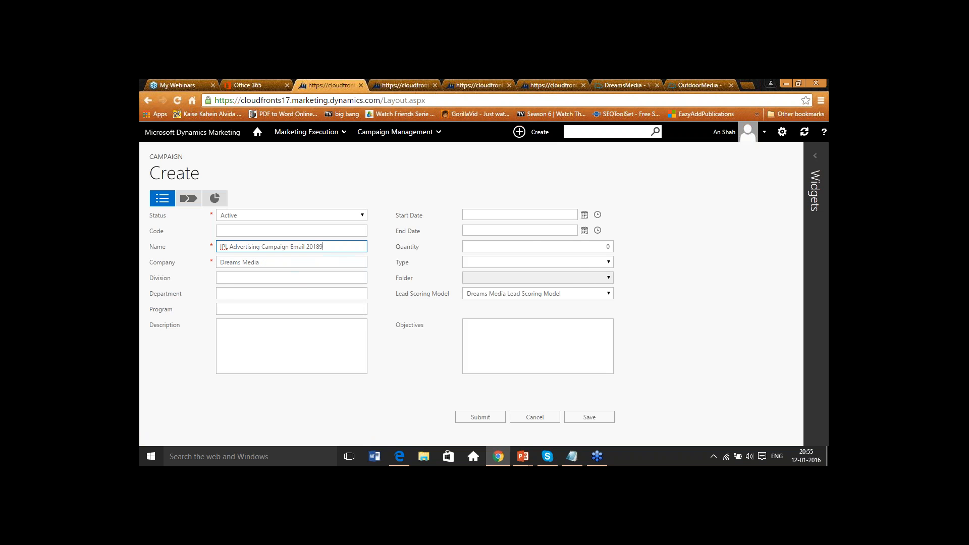
pyautogui.click(584, 214)
pyautogui.click(520, 272)
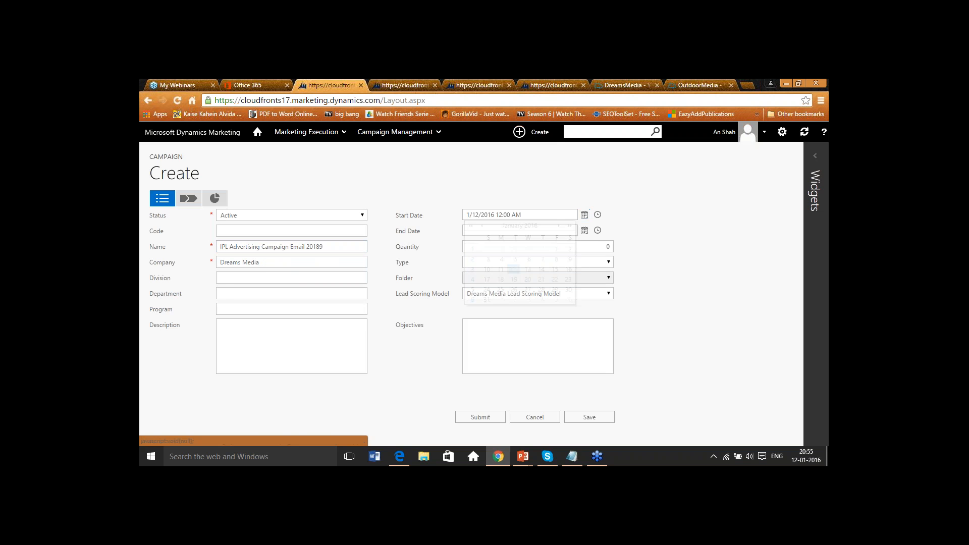
# - Set the campaign's End Date to 1/31/2016 and save the new campaign
pyautogui.click(584, 230)
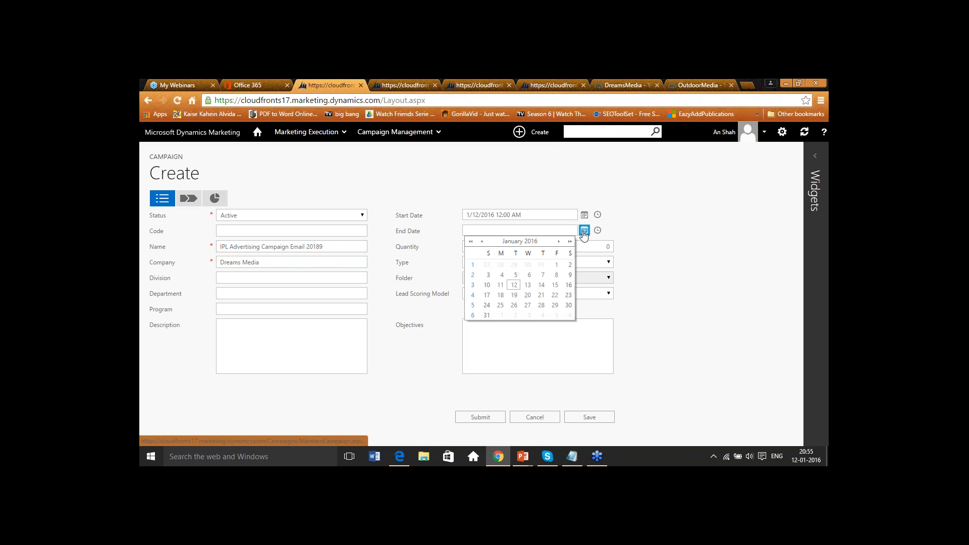
pyautogui.click(486, 316)
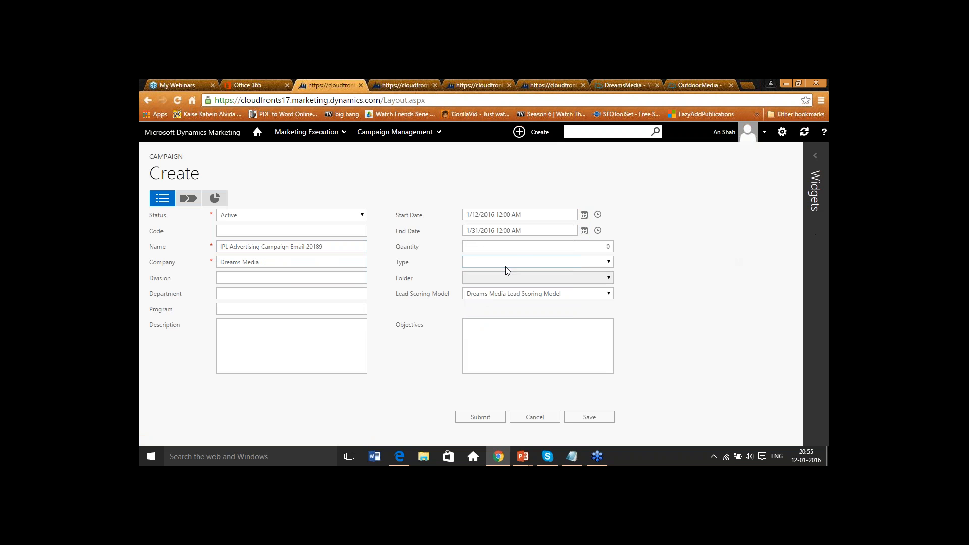
pyautogui.click(524, 263)
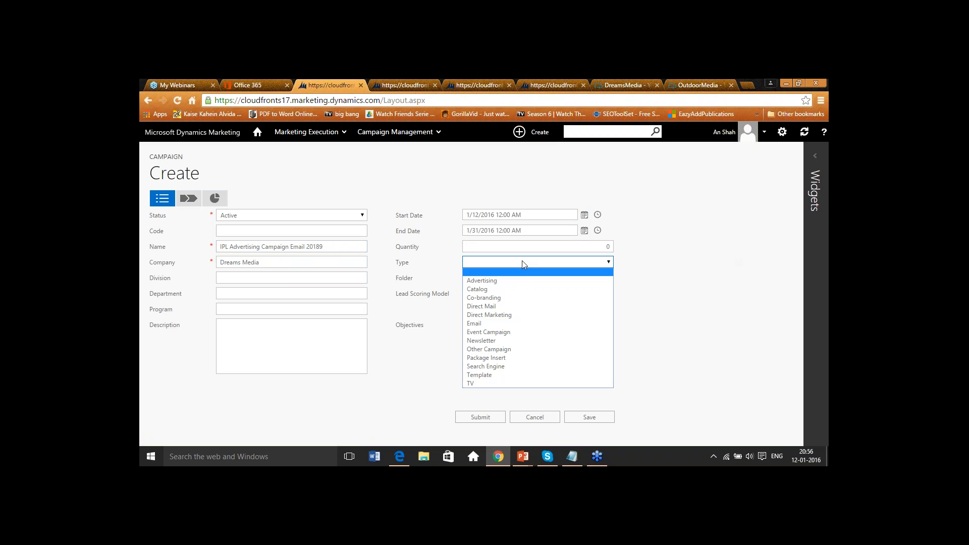
pyautogui.click(662, 283)
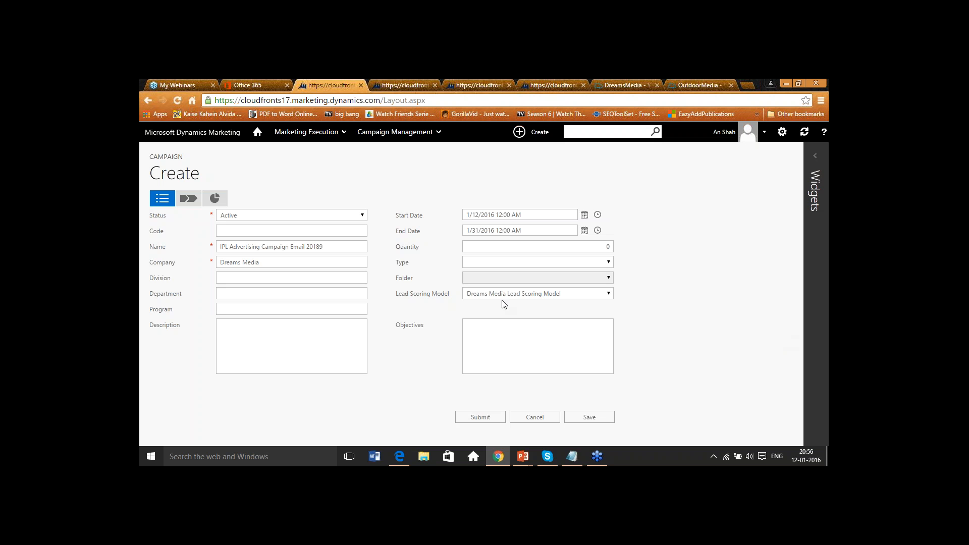
pyautogui.click(601, 419)
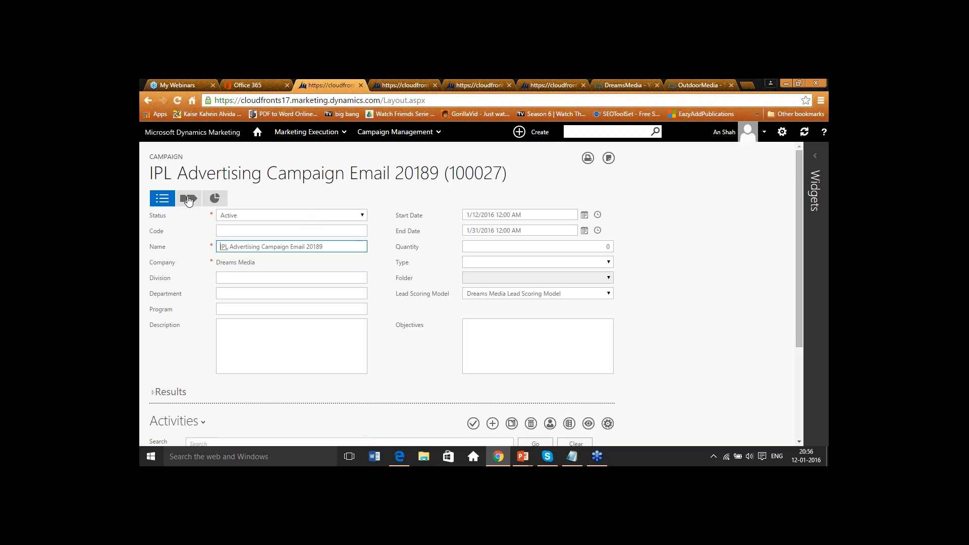
# - Open the campaign designer and add a static marketing list to the canvas
pyautogui.click(188, 198)
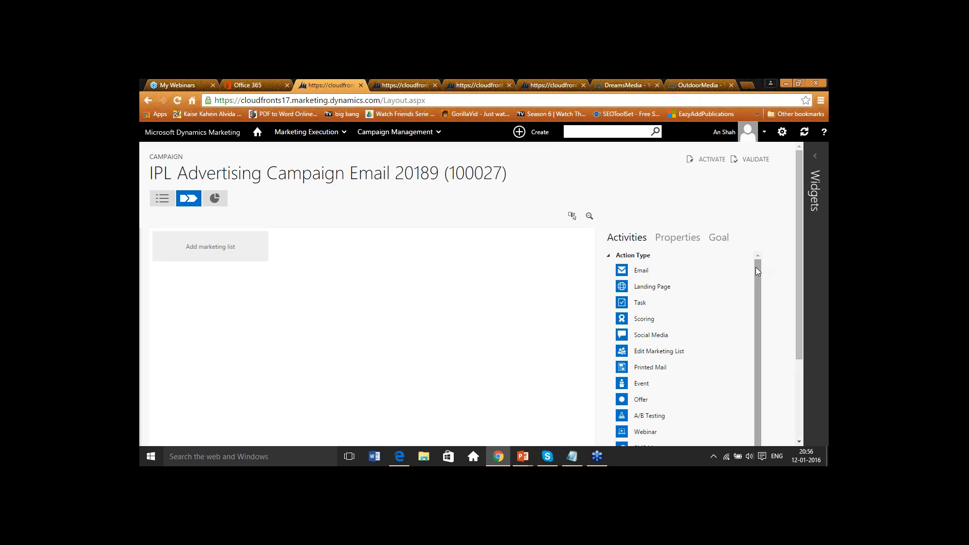
pyautogui.moveTo(755, 268); pyautogui.dragTo(759, 299)
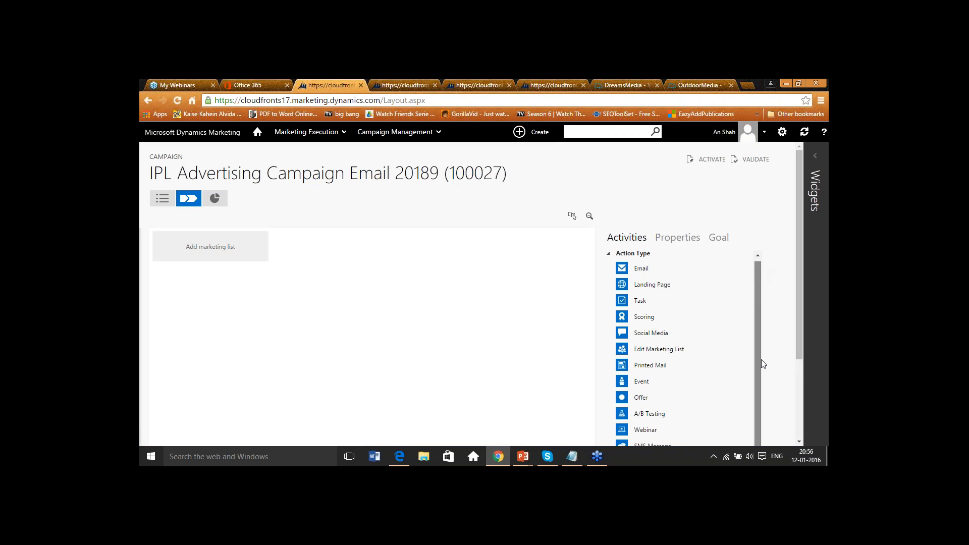
pyautogui.moveTo(800, 269); pyautogui.dragTo(794, 321)
pyautogui.moveTo(642, 412); pyautogui.dragTo(195, 150)
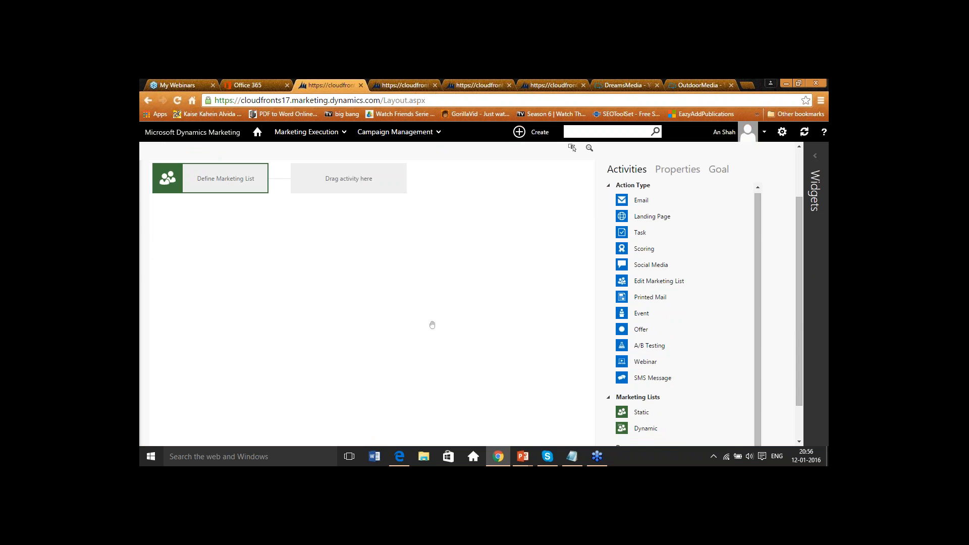
# - Assign the existing static list "Marketing List" to the campaign's marketing list tile
pyautogui.click(229, 248)
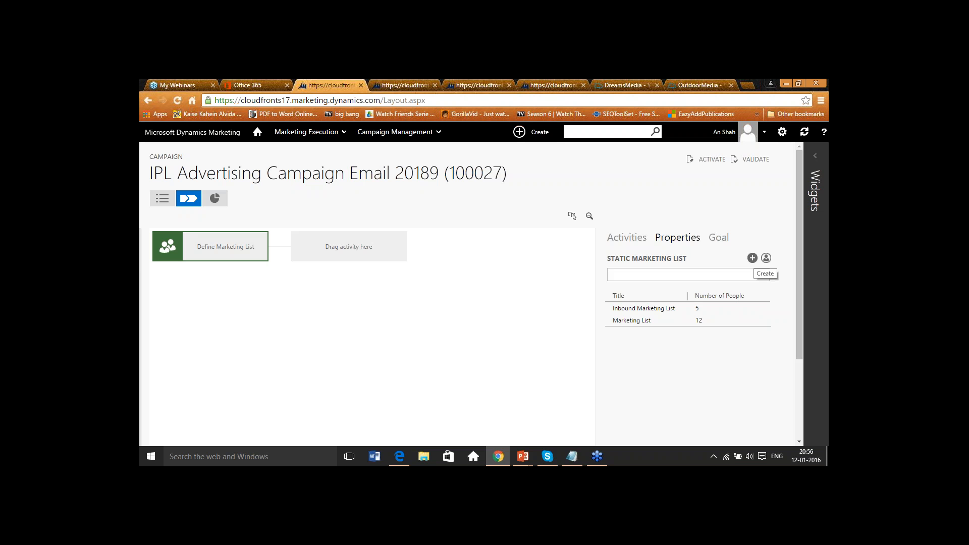
pyautogui.click(752, 258)
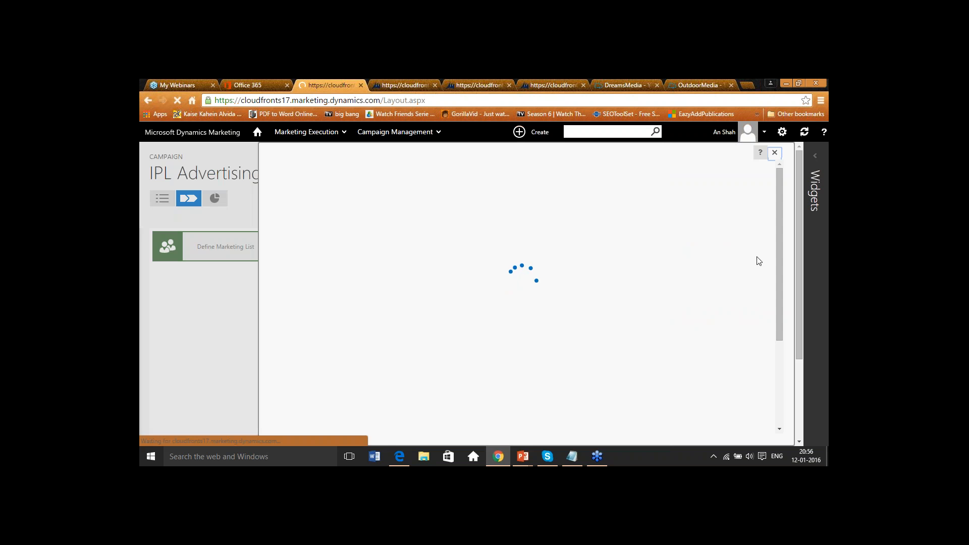
pyautogui.click(775, 152)
pyautogui.click(640, 324)
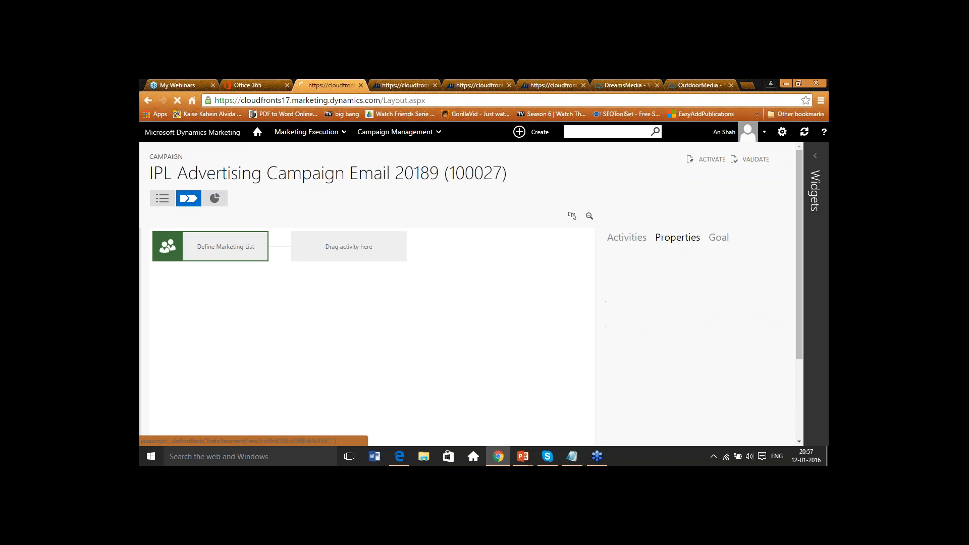
pyautogui.click(220, 242)
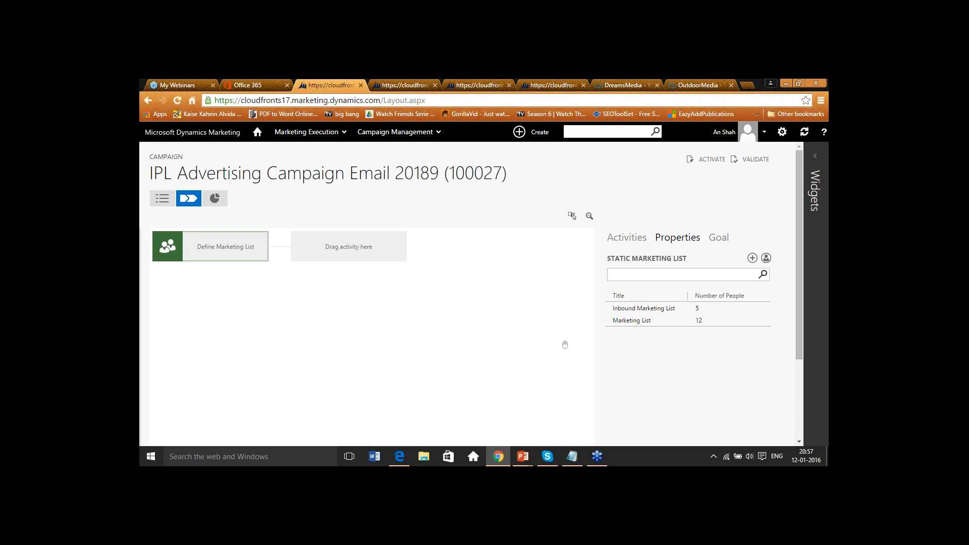
pyautogui.click(635, 321)
pyautogui.click(650, 348)
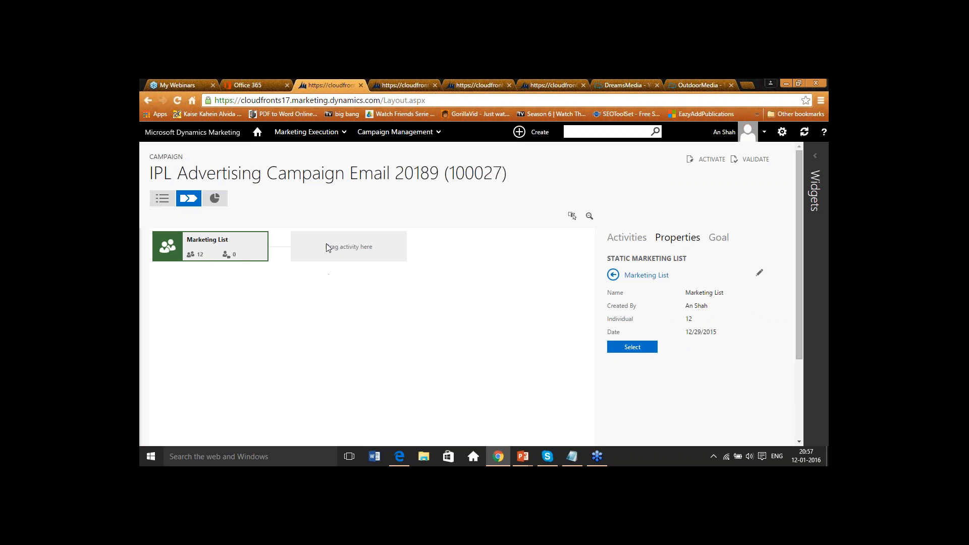
# - Add an A/B Testing activity after the marketing list in the campaign flow
pyautogui.click(627, 239)
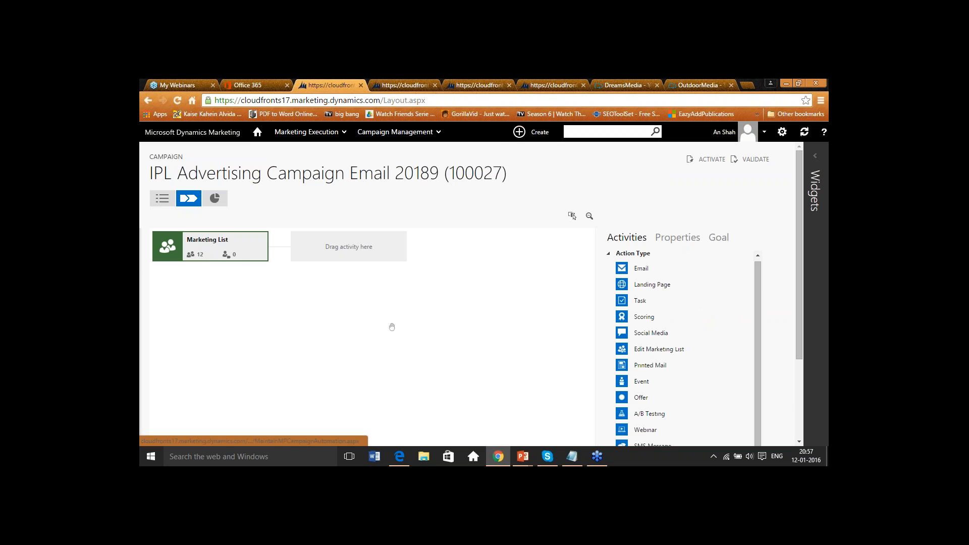
pyautogui.moveTo(800, 230)
pyautogui.mouseDown()
pyautogui.moveTo(799, 257)
pyautogui.moveTo(803, 235)
pyautogui.mouseUp()
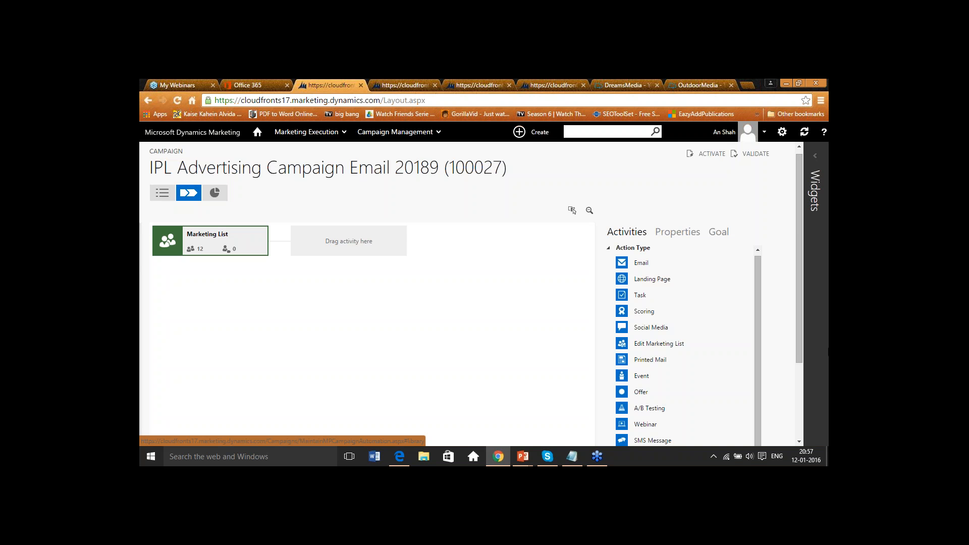
pyautogui.moveTo(799, 197); pyautogui.dragTo(800, 254)
pyautogui.moveTo(656, 315); pyautogui.dragTo(368, 245)
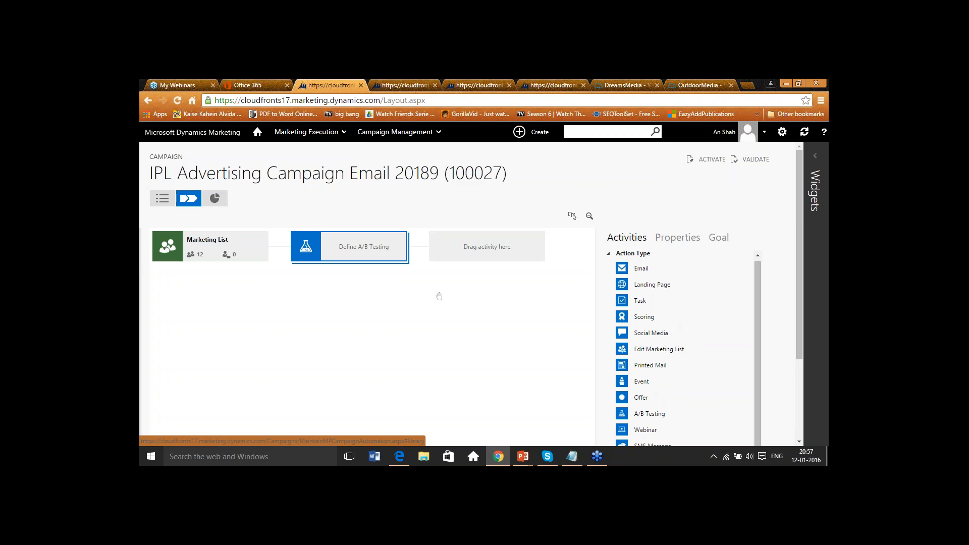
pyautogui.moveTo(387, 254)
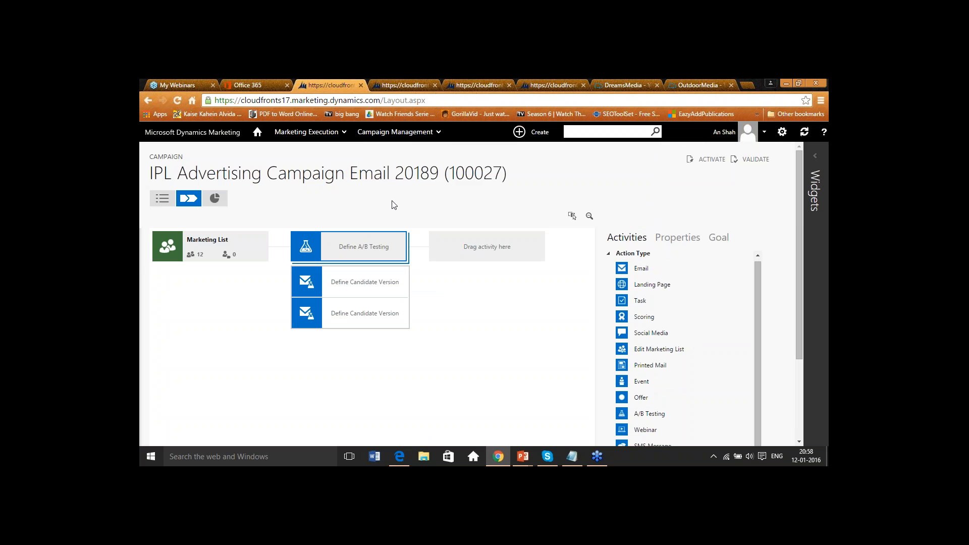
# - Open the Dreams Media IPL Registration Campaign from the Campaigns list
pyautogui.click(420, 135)
pyautogui.click(186, 178)
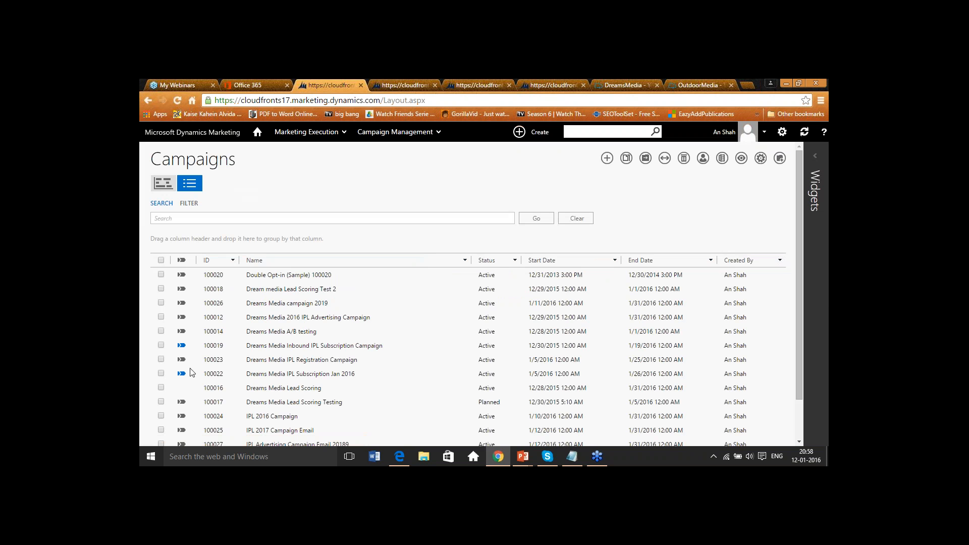
pyautogui.click(526, 222)
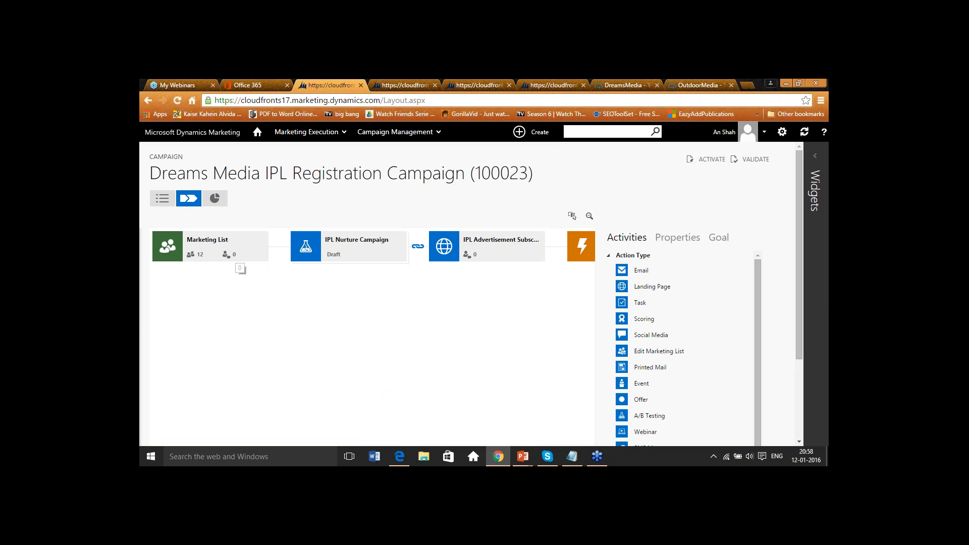
# - Step through the IPL Nurture Campaign A/B test settings: test recipients, winner criteria and winner declaration
pyautogui.click(347, 242)
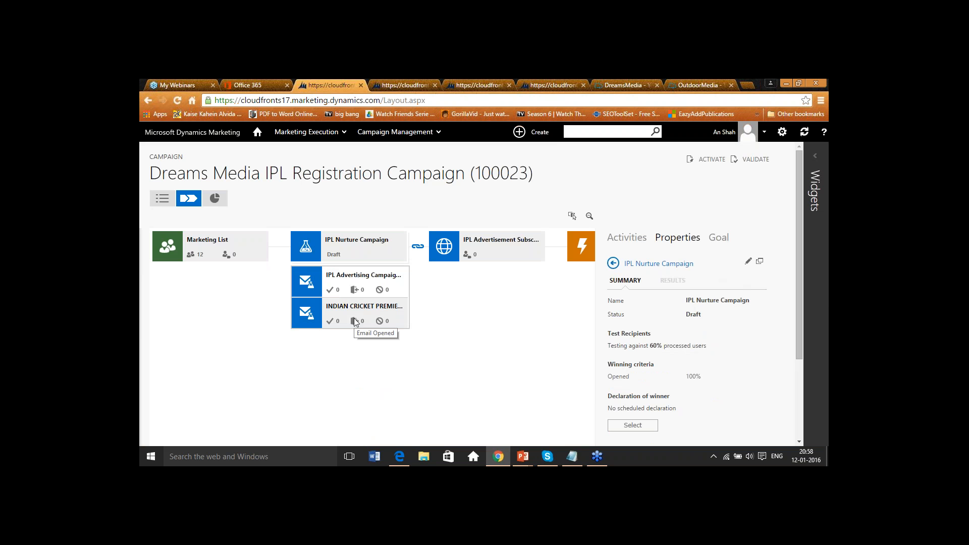
pyautogui.click(748, 261)
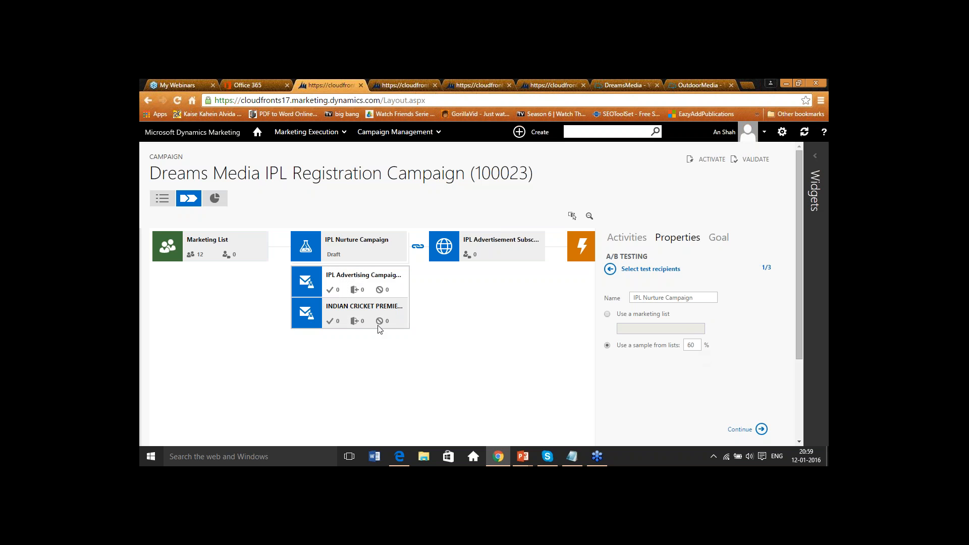
pyautogui.click(762, 429)
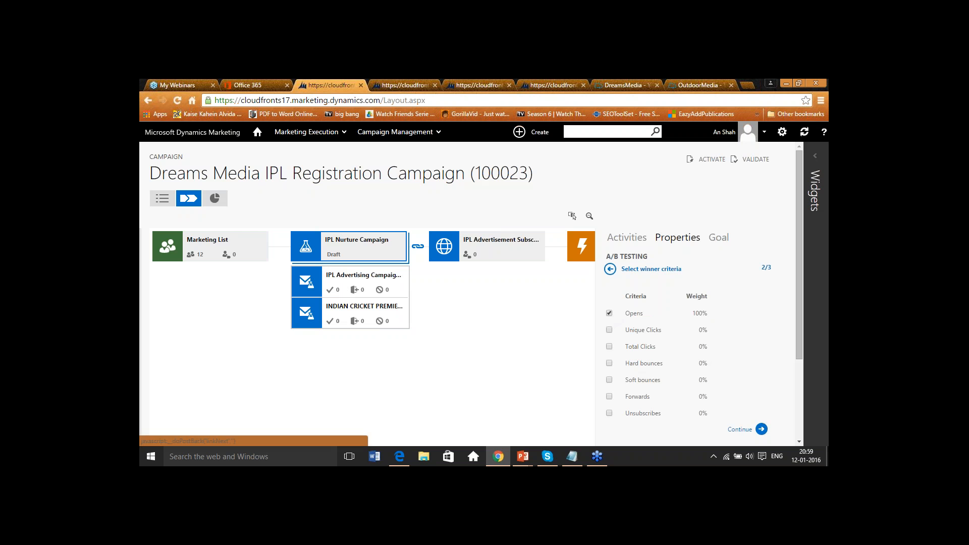
pyautogui.moveTo(796, 313); pyautogui.dragTo(799, 348)
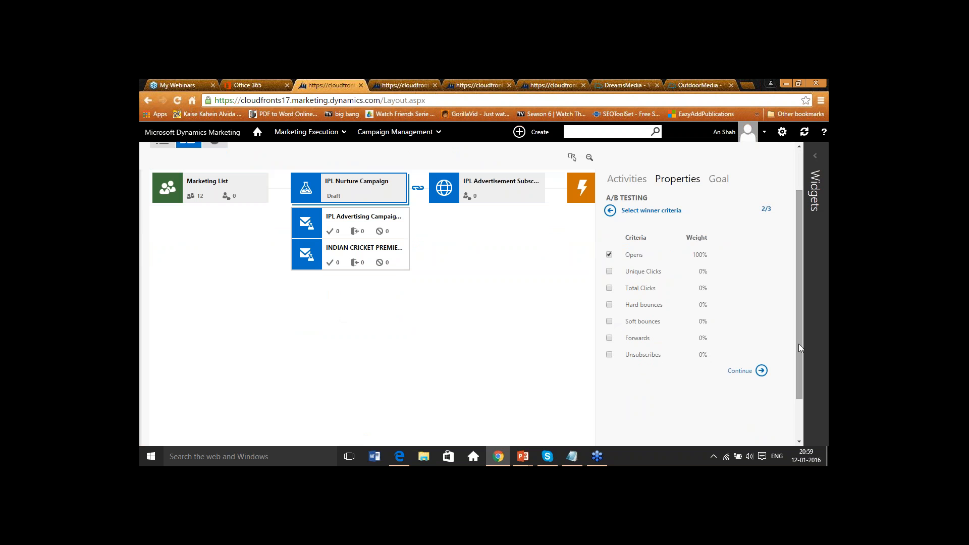
pyautogui.click(763, 372)
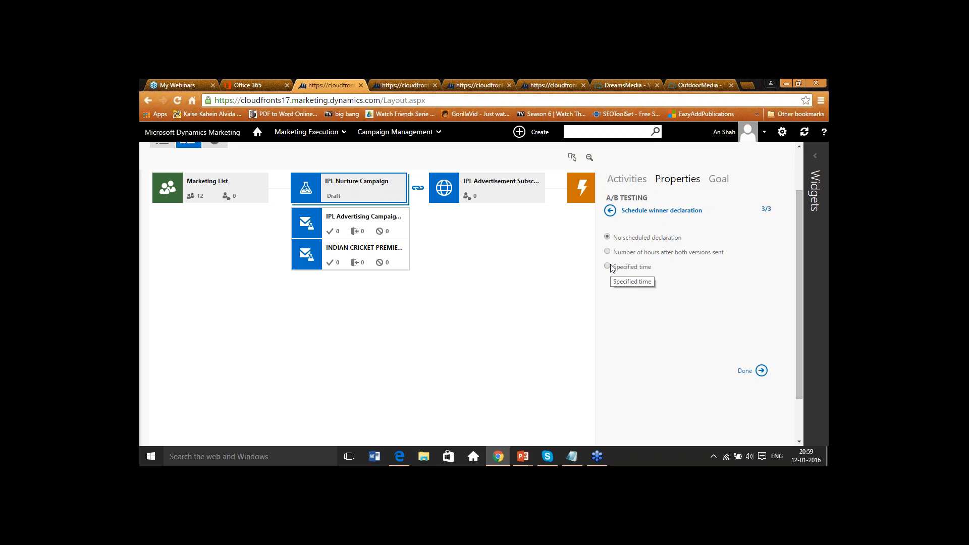
pyautogui.click(761, 370)
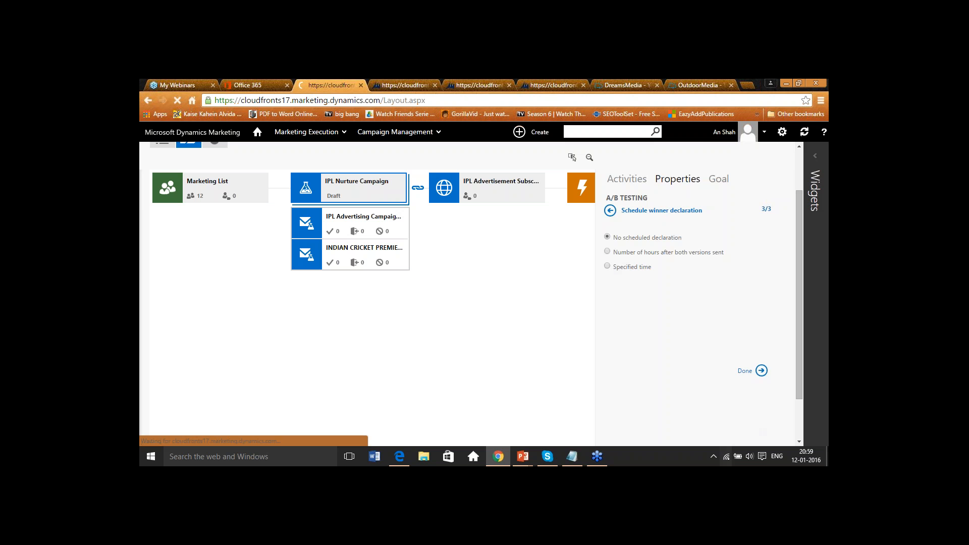
pyautogui.click(647, 364)
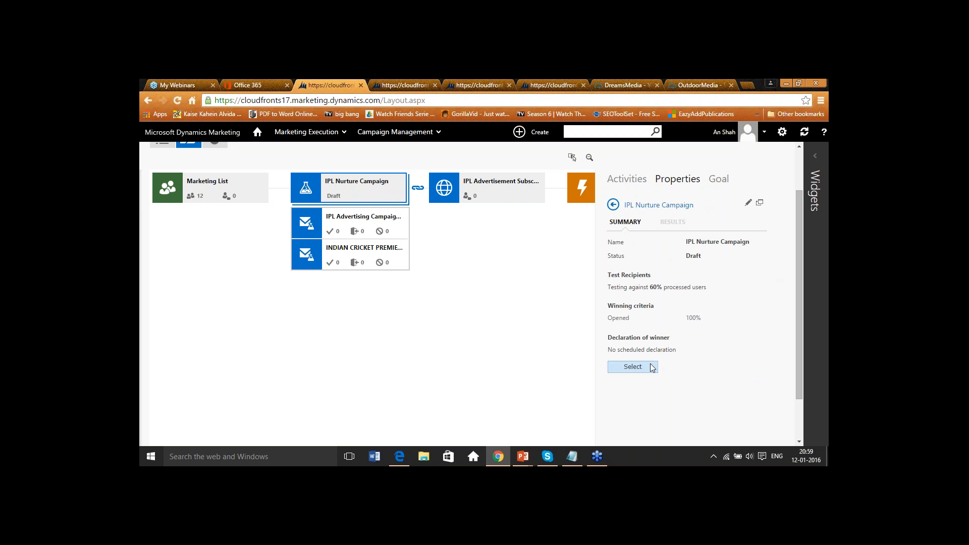
# - Open the IPL Advertising Campaign email version and preview it on tablet and desktop devices
pyautogui.click(353, 221)
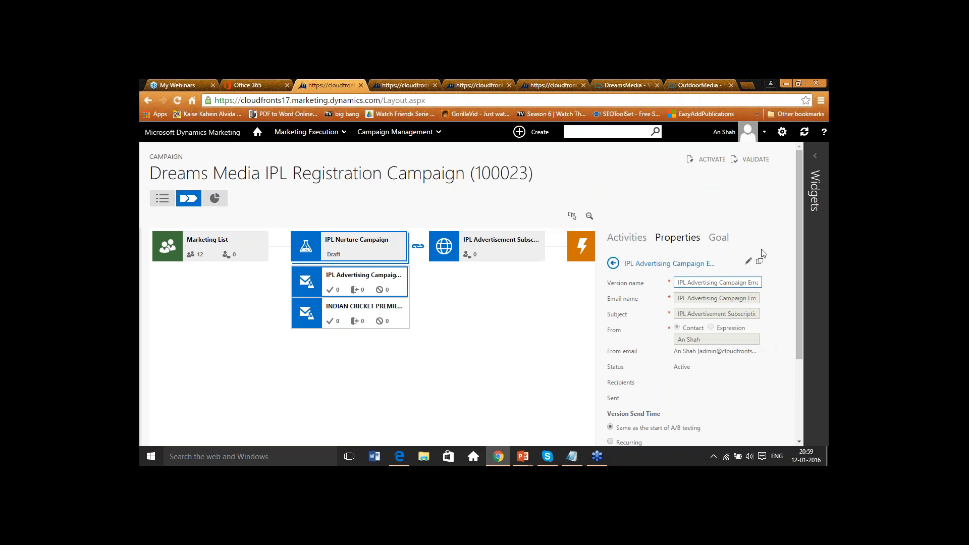
pyautogui.click(748, 261)
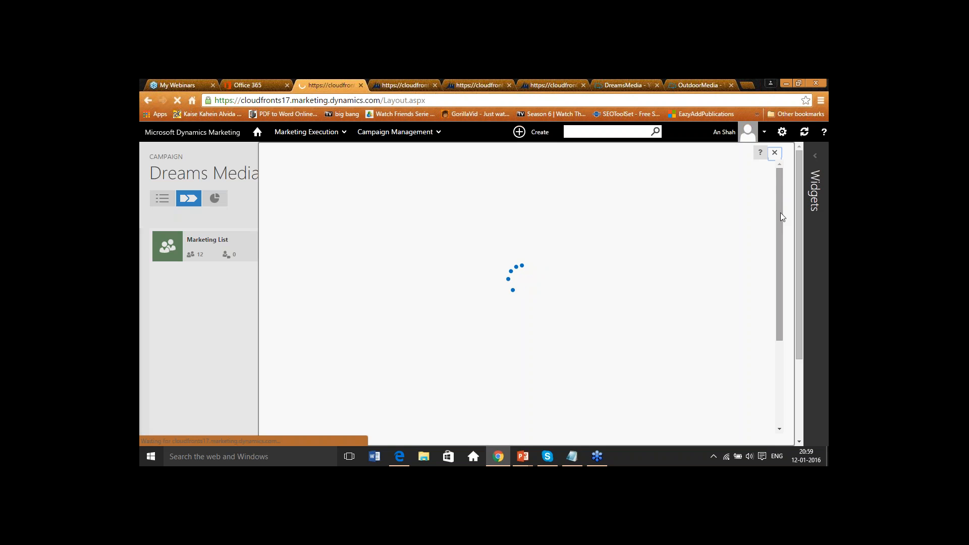
pyautogui.moveTo(780, 213)
pyautogui.mouseDown()
pyautogui.moveTo(779, 244)
pyautogui.moveTo(783, 208)
pyautogui.mouseUp()
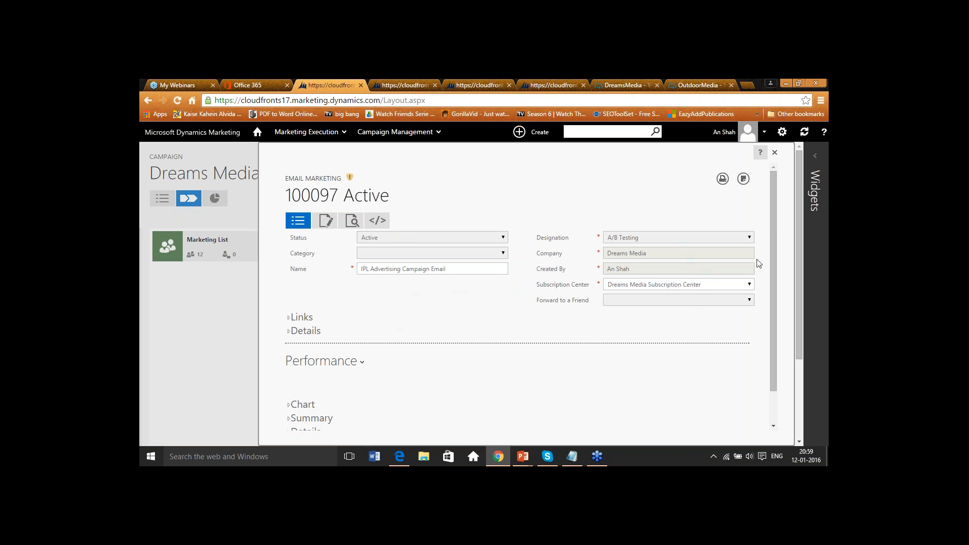
pyautogui.click(326, 221)
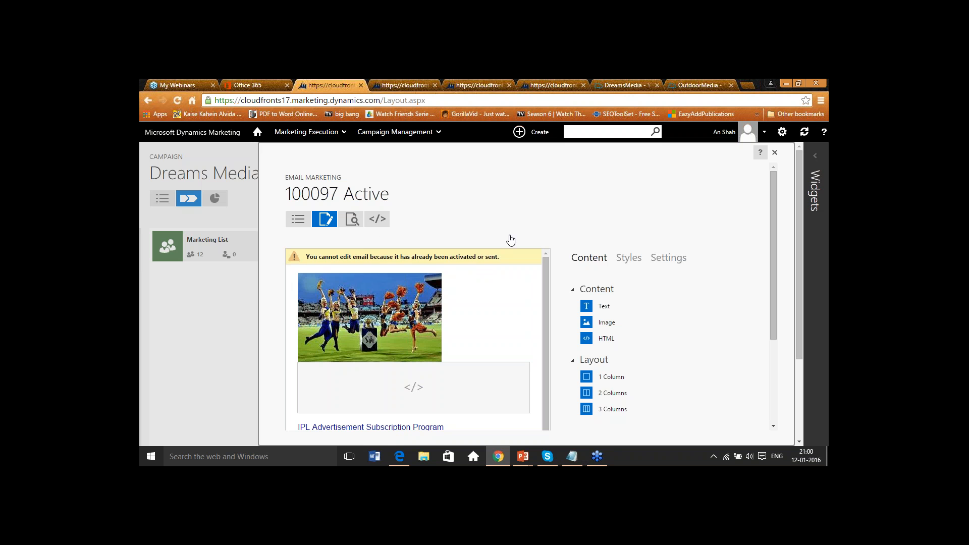
pyautogui.click(354, 225)
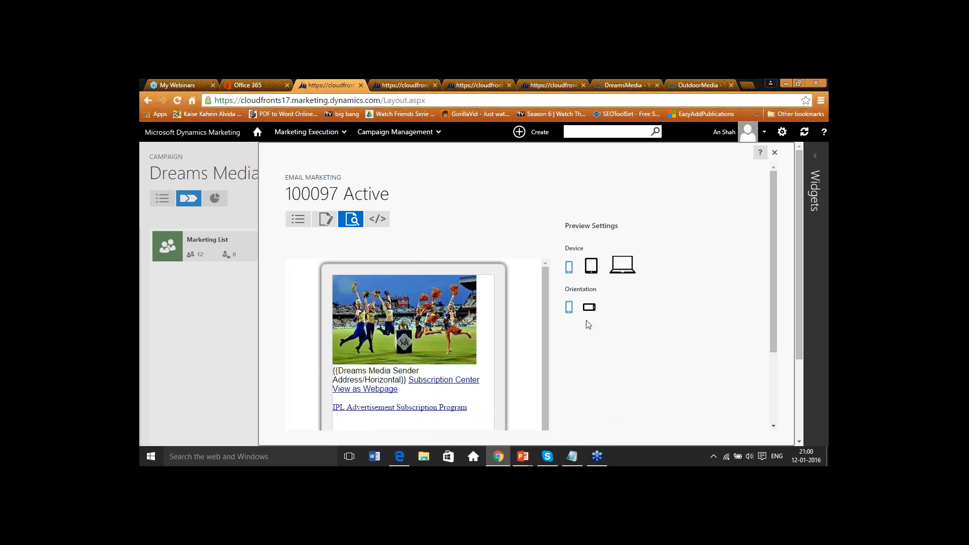
pyautogui.click(591, 269)
pyautogui.click(622, 264)
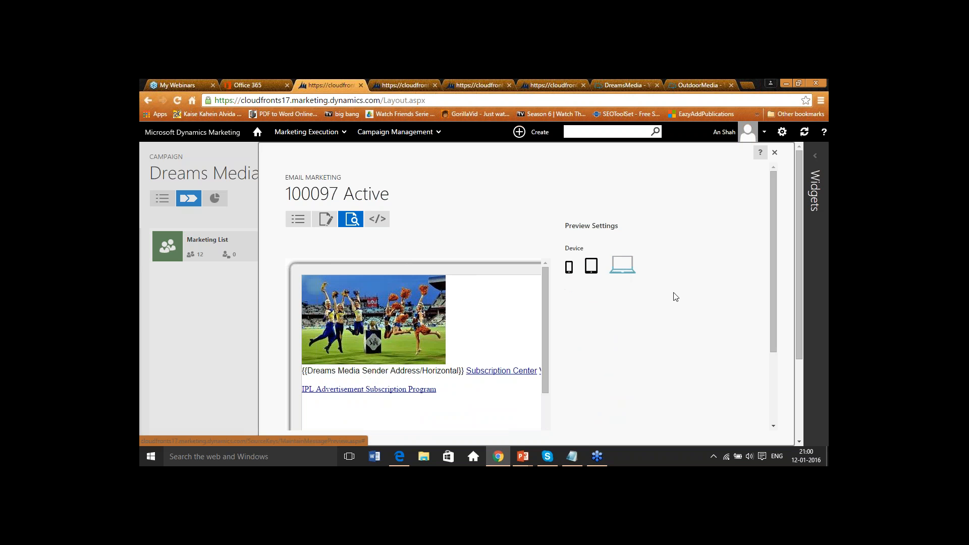
# - Inspect the active email's HTML content block and its Insert Plug-In options in the designer, then close the email
pyautogui.click(317, 222)
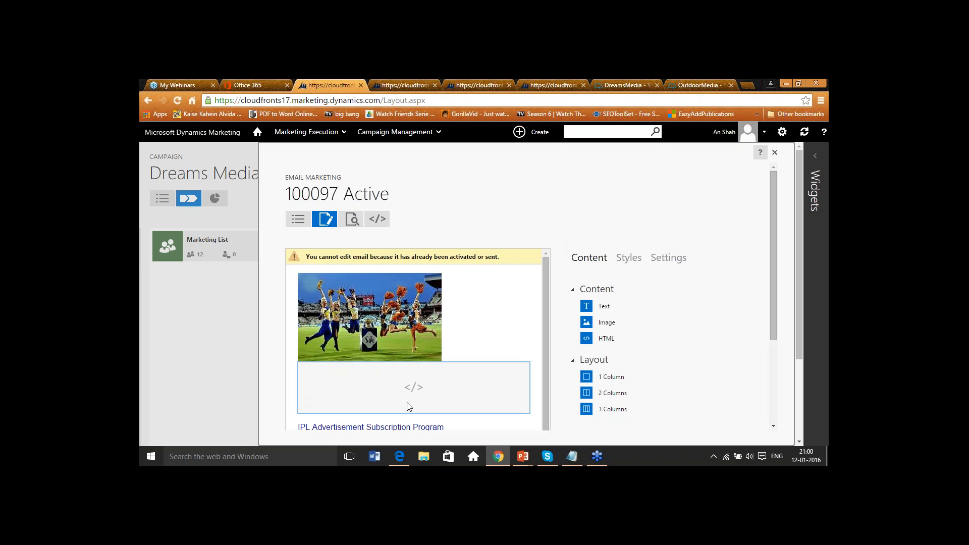
pyautogui.click(422, 393)
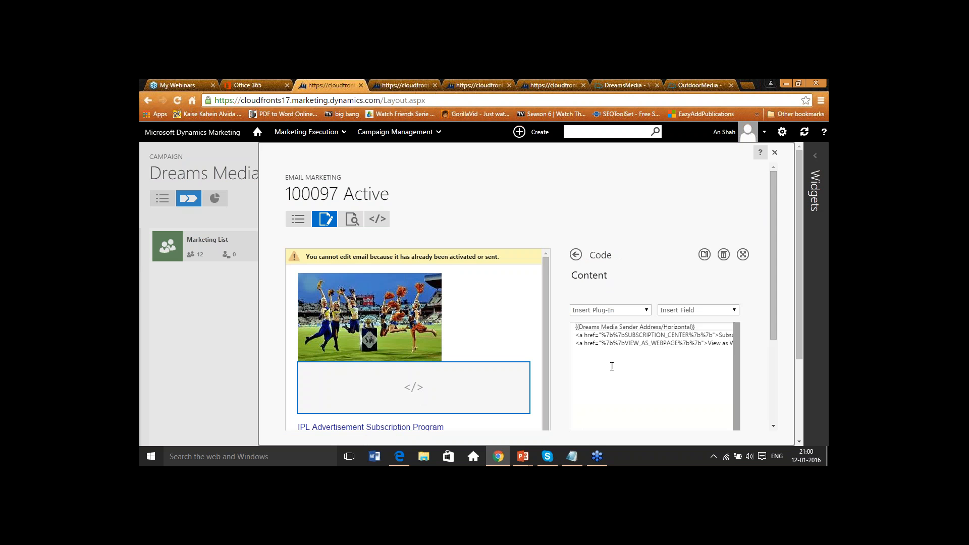
pyautogui.click(637, 312)
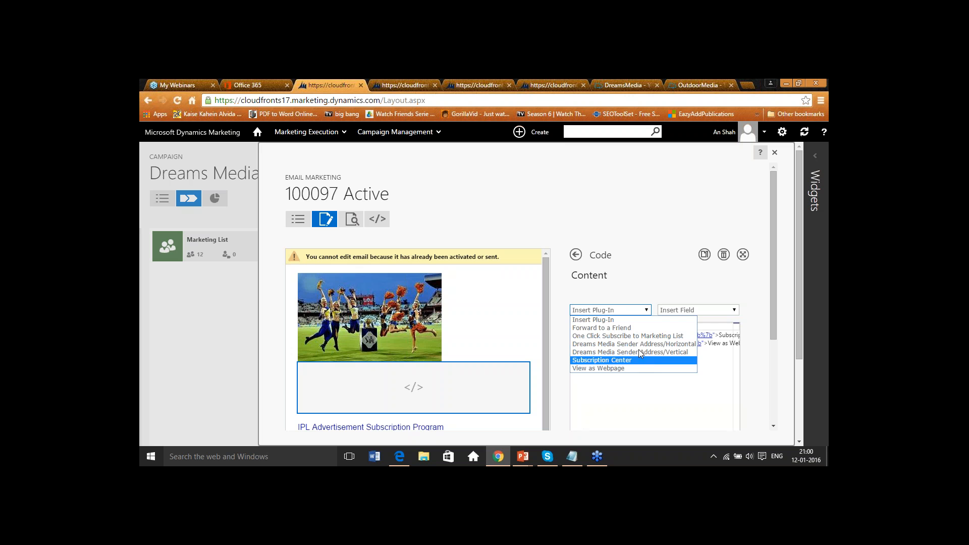
pyautogui.click(655, 248)
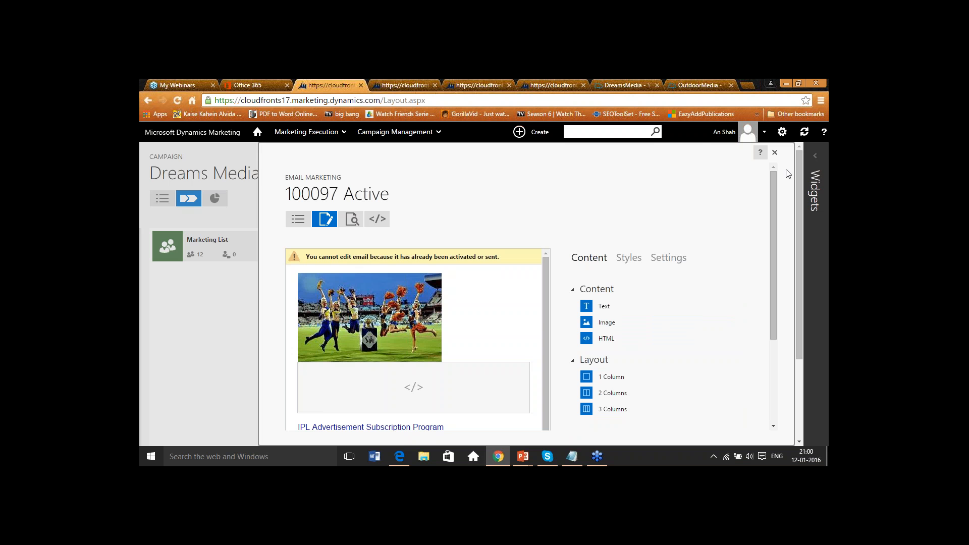
pyautogui.click(775, 152)
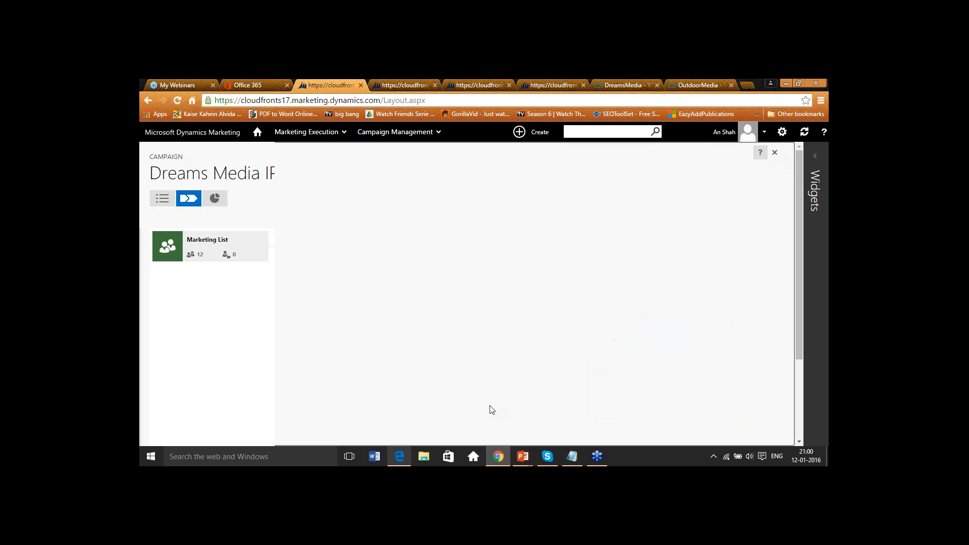
# - Review the properties of the second A/B email version and the IPL Advertisement Subscription landing page activity
pyautogui.moveTo(351, 256)
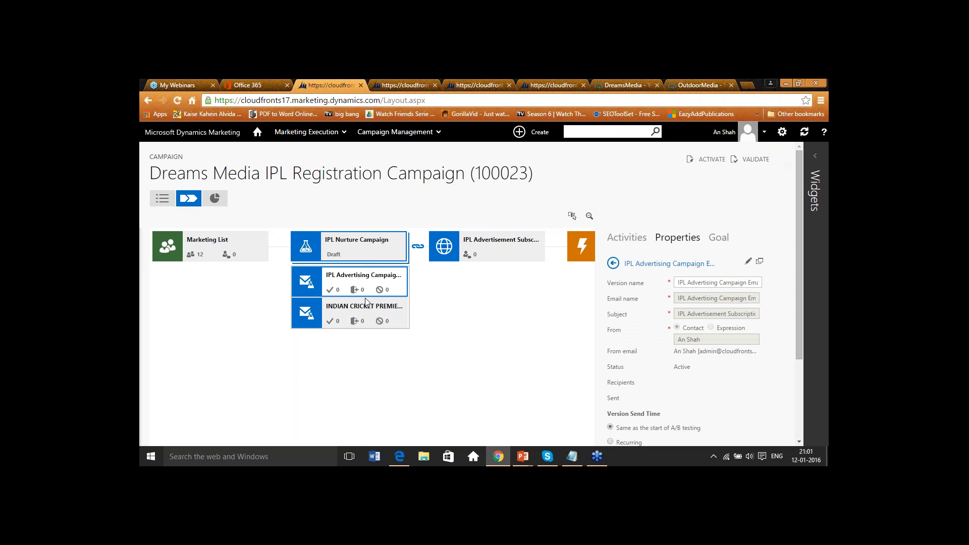
pyautogui.click(382, 319)
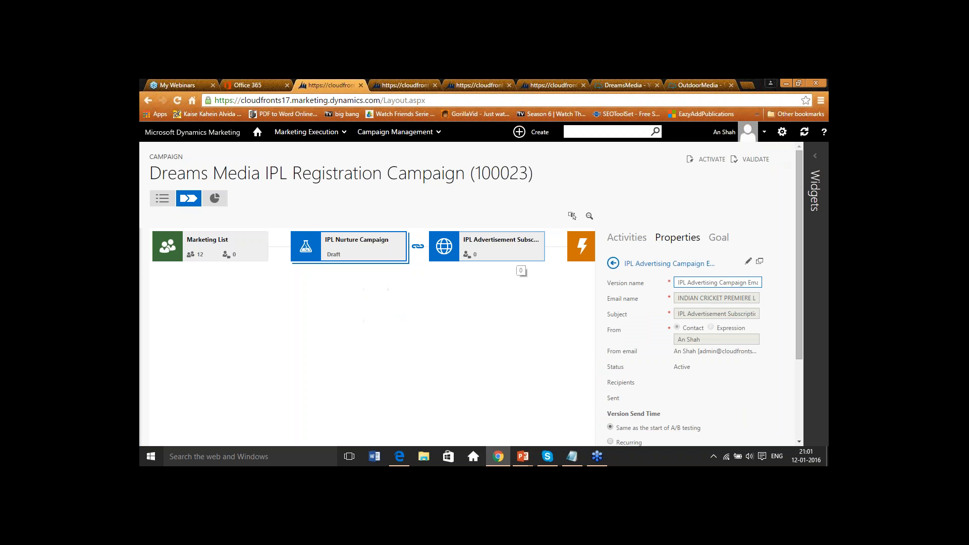
pyautogui.click(519, 246)
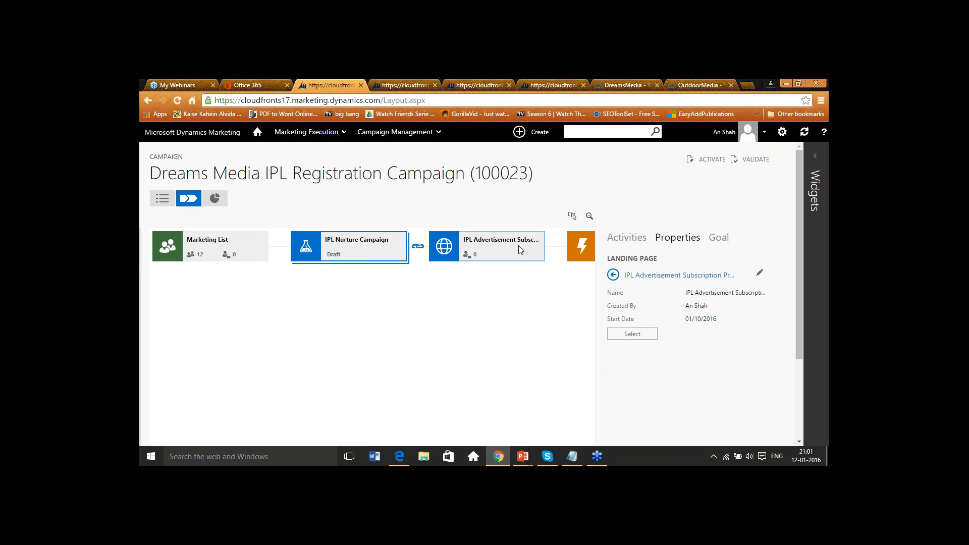
pyautogui.moveTo(536, 341); pyautogui.dragTo(442, 332)
pyautogui.click(624, 240)
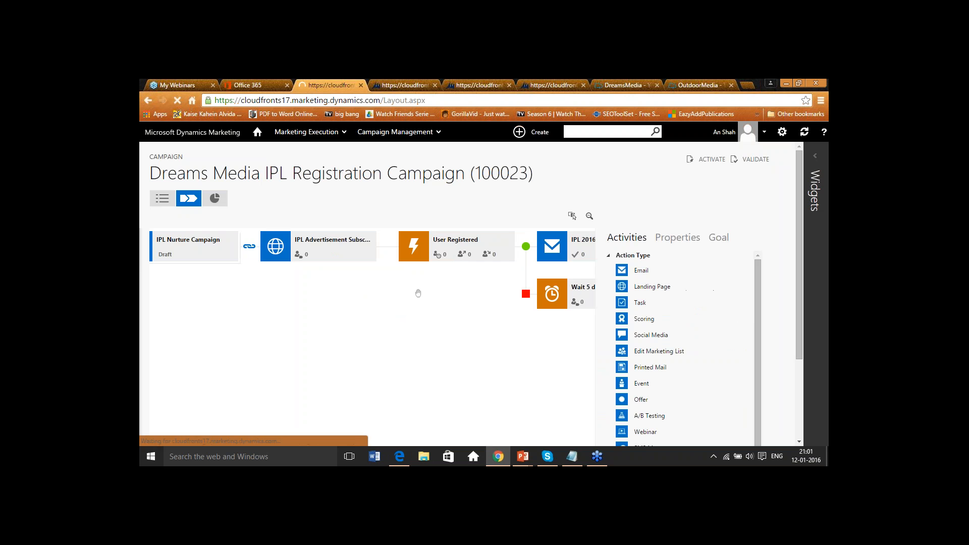
# - Browse the activity types list, then check the User Registered trigger and the IPL 2016 Subscription Confirmation email properties
pyautogui.moveTo(760, 306); pyautogui.dragTo(755, 386)
pyautogui.moveTo(799, 301); pyautogui.dragTo(801, 387)
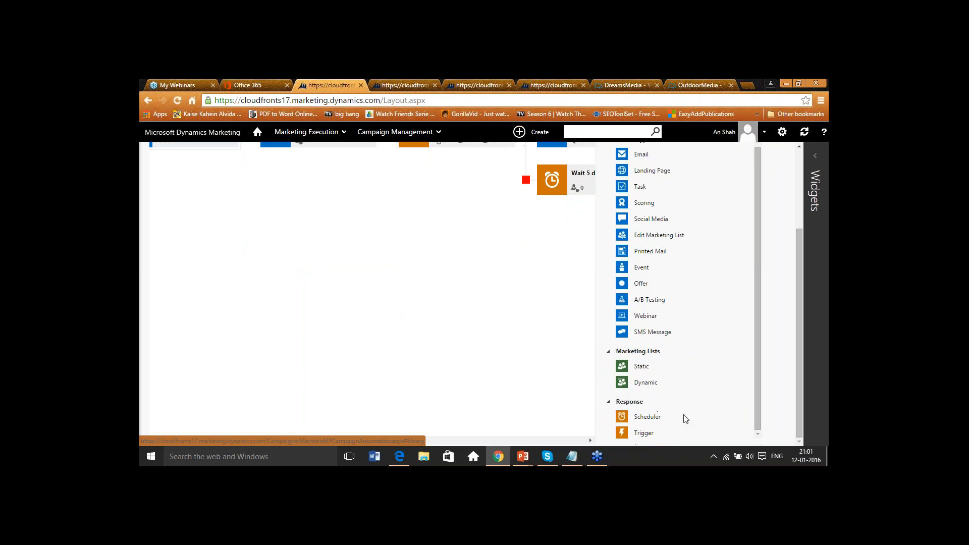
pyautogui.moveTo(799, 352); pyautogui.dragTo(801, 251)
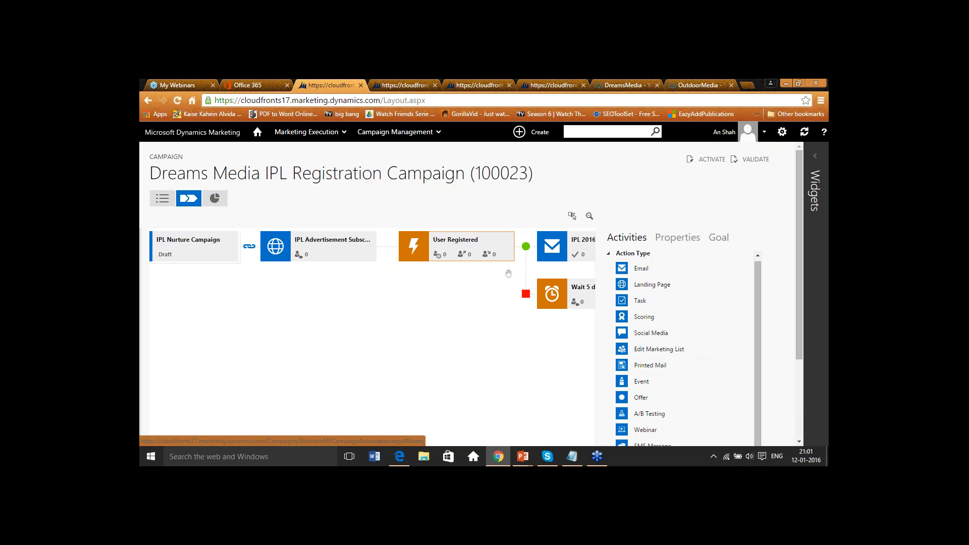
pyautogui.click(465, 249)
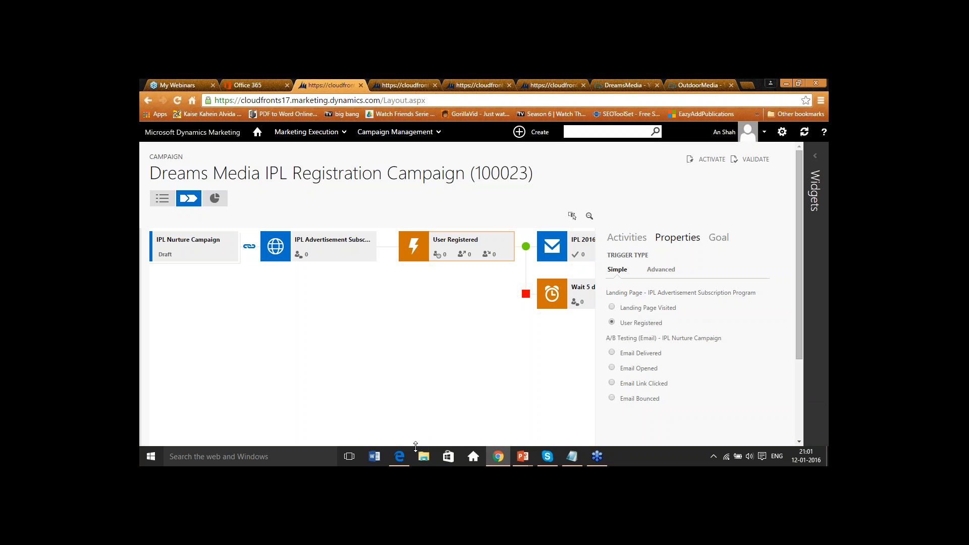
pyautogui.moveTo(552, 368); pyautogui.dragTo(364, 328)
pyautogui.click(408, 244)
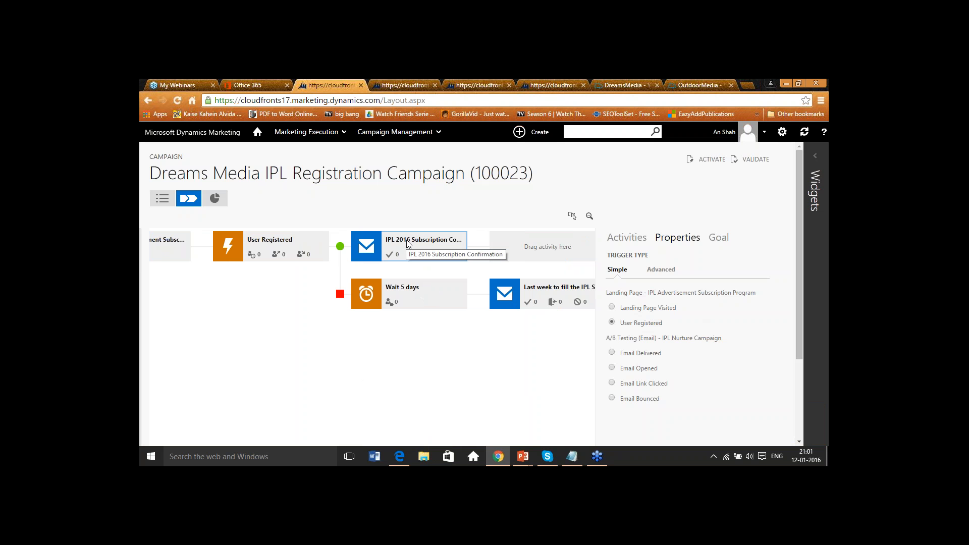
pyautogui.click(408, 243)
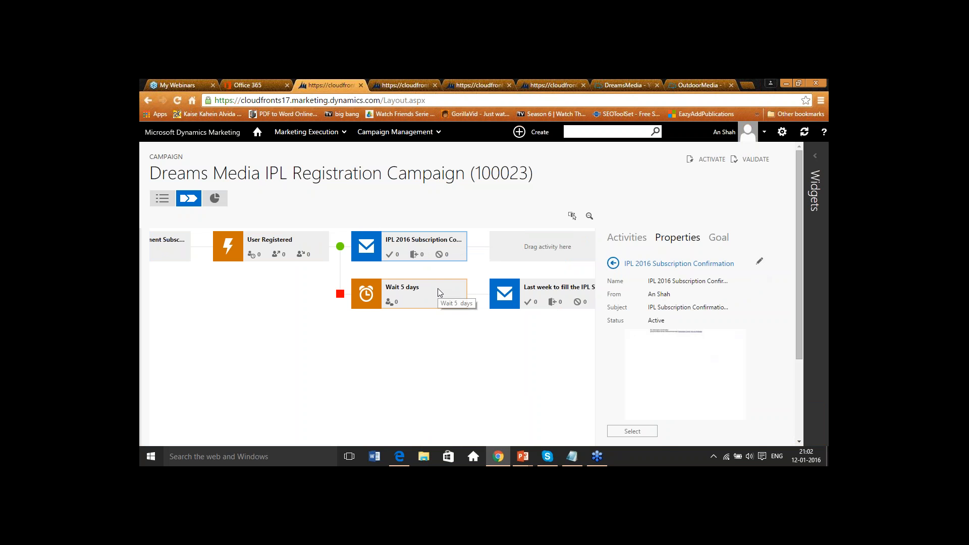
# - Pan along the campaign flow to examine the follow-up email and landing page activities at its end
pyautogui.click(643, 240)
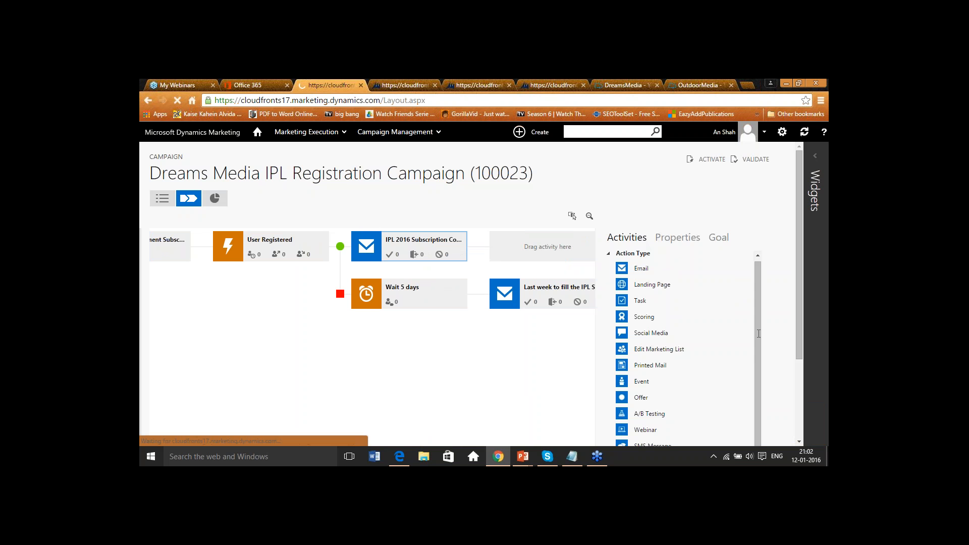
pyautogui.moveTo(797, 261); pyautogui.dragTo(798, 355)
pyautogui.click(759, 258)
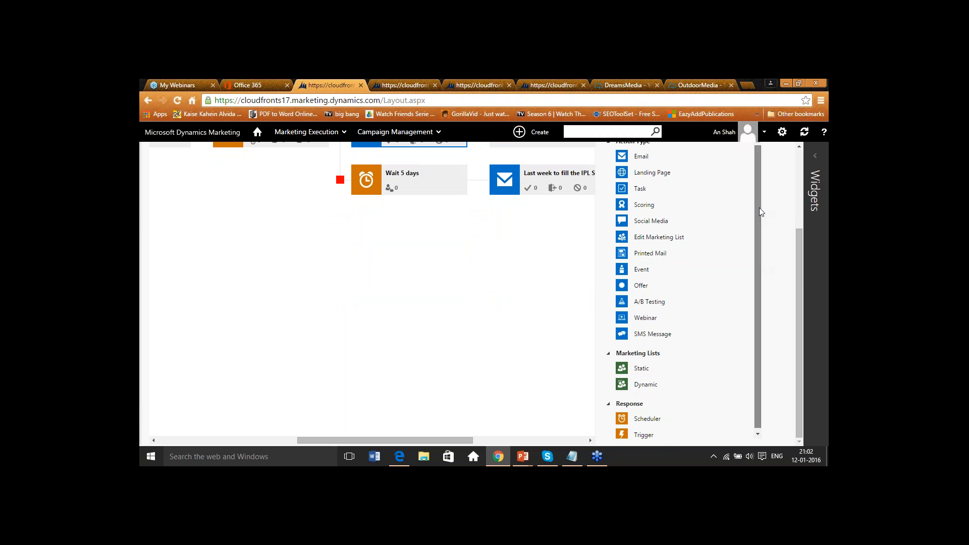
pyautogui.moveTo(802, 275); pyautogui.dragTo(802, 209)
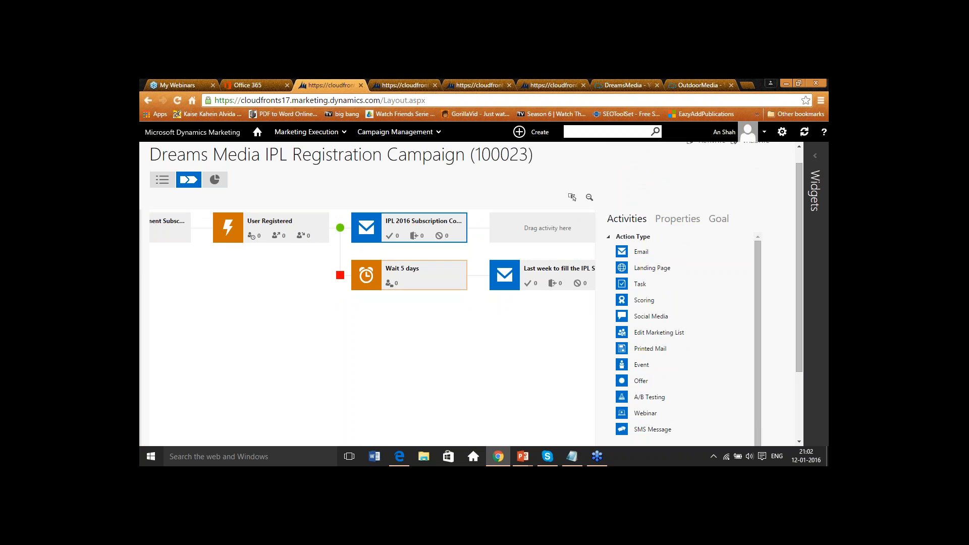
pyautogui.click(547, 376)
pyautogui.moveTo(546, 376); pyautogui.dragTo(323, 376)
pyautogui.click(353, 271)
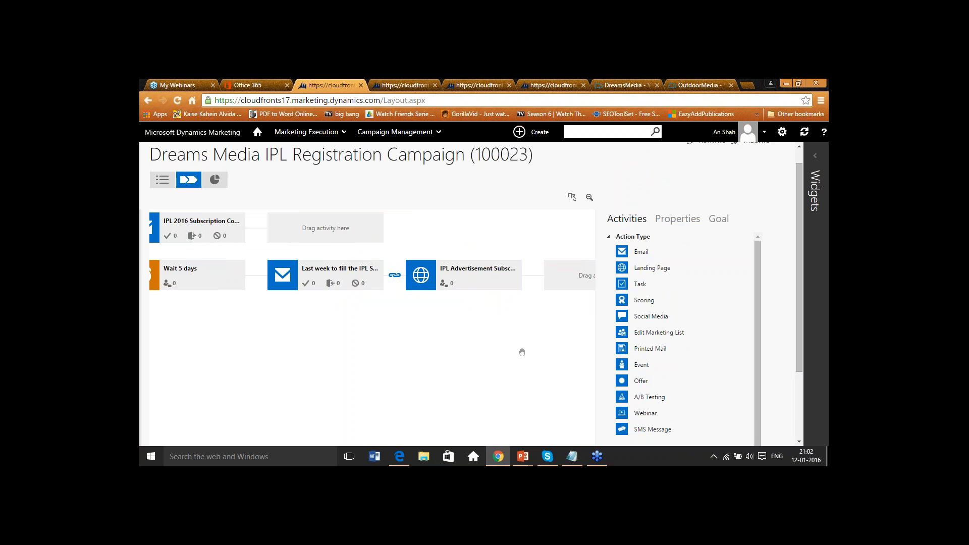
pyautogui.moveTo(521, 348); pyautogui.dragTo(394, 346)
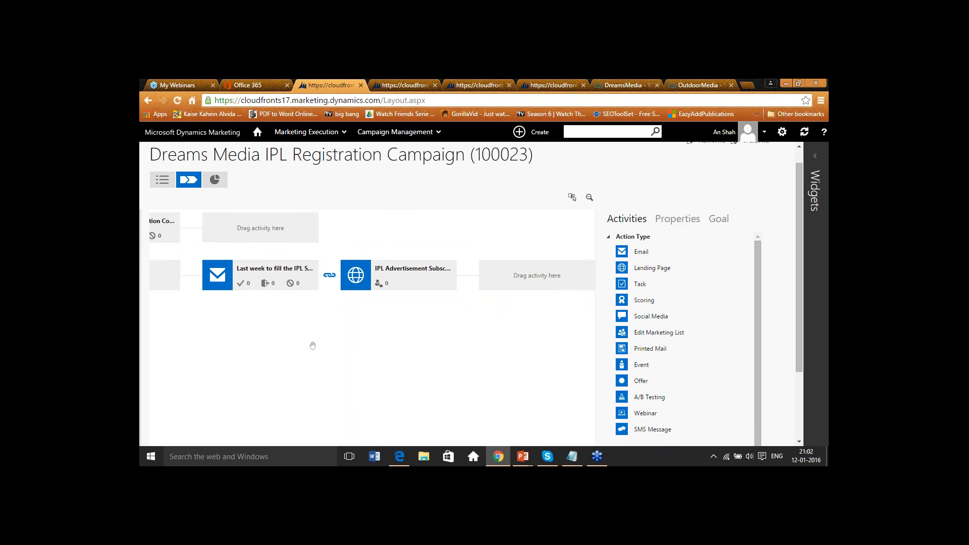
pyautogui.moveTo(256, 344); pyautogui.dragTo(626, 339)
pyautogui.scroll(1, 764, 267)
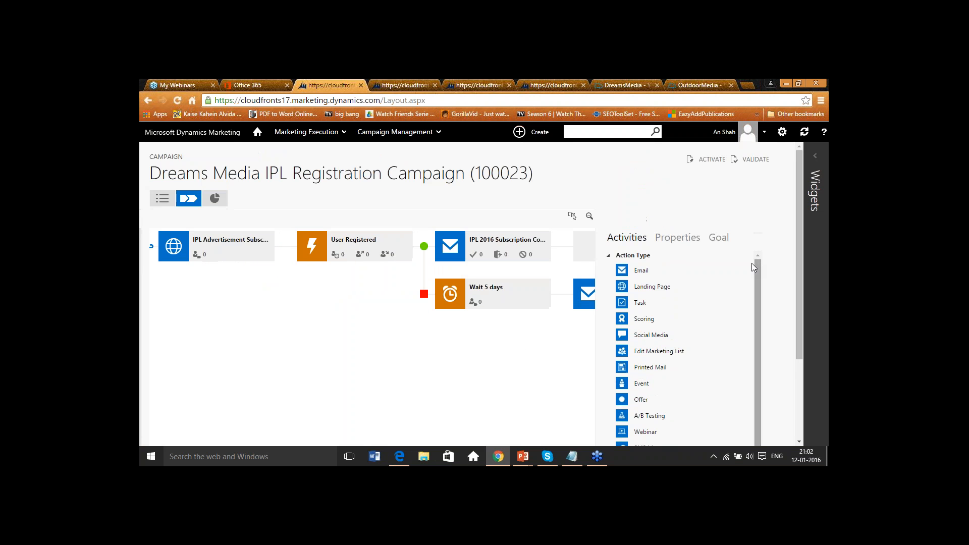
# - Validate and activate the Dreams Media IPL Registration Campaign
pyautogui.click(756, 159)
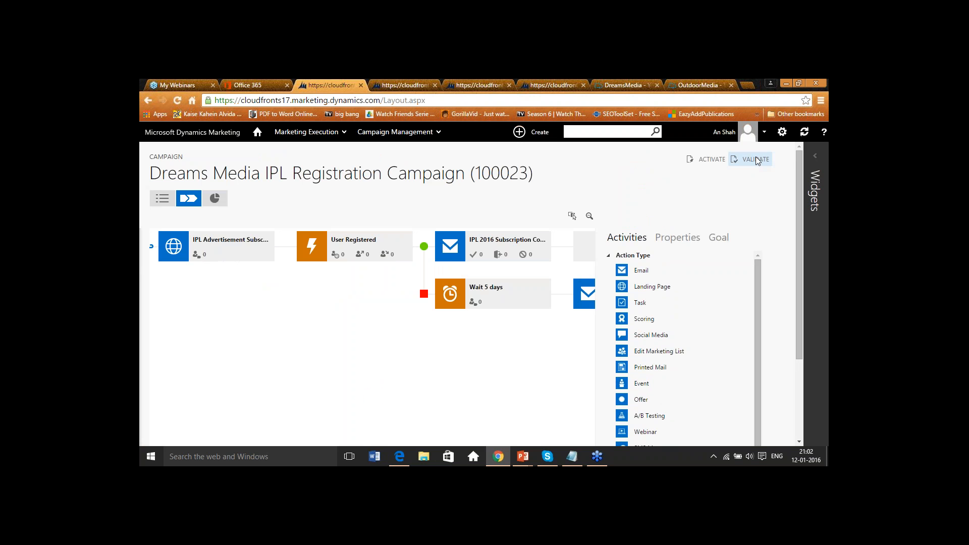
pyautogui.moveTo(212, 327); pyautogui.dragTo(315, 331)
pyautogui.moveTo(393, 356); pyautogui.dragTo(553, 337)
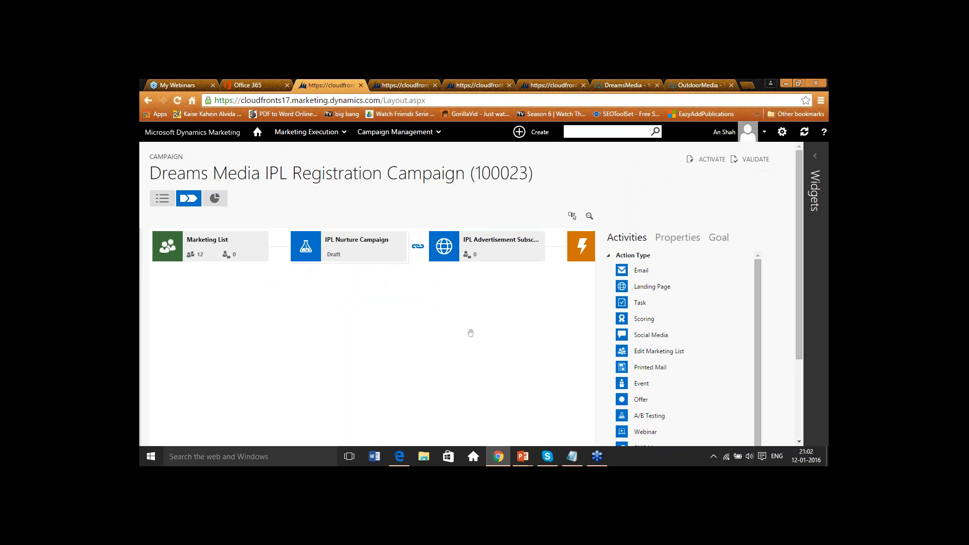
pyautogui.moveTo(480, 340); pyautogui.dragTo(180, 301)
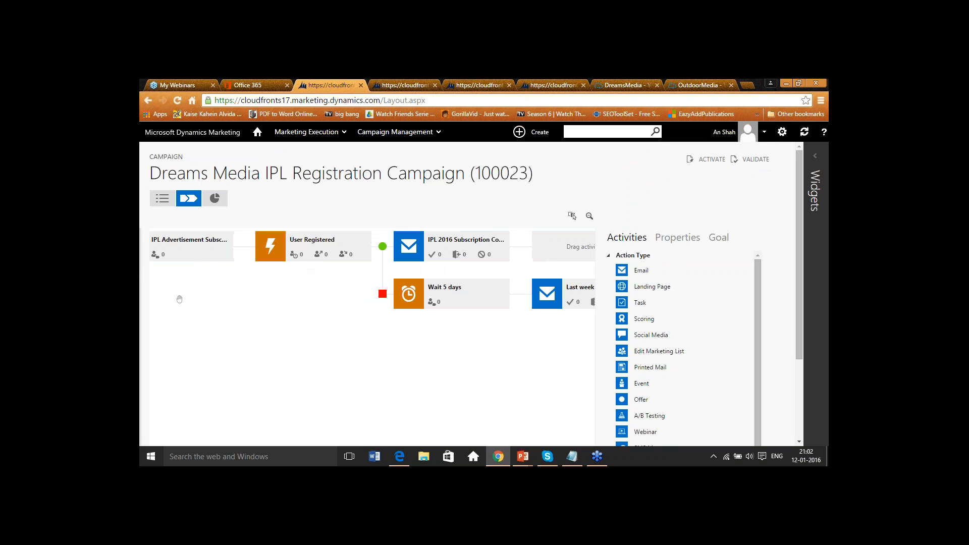
pyautogui.click(700, 161)
pyautogui.moveTo(232, 385); pyautogui.dragTo(507, 370)
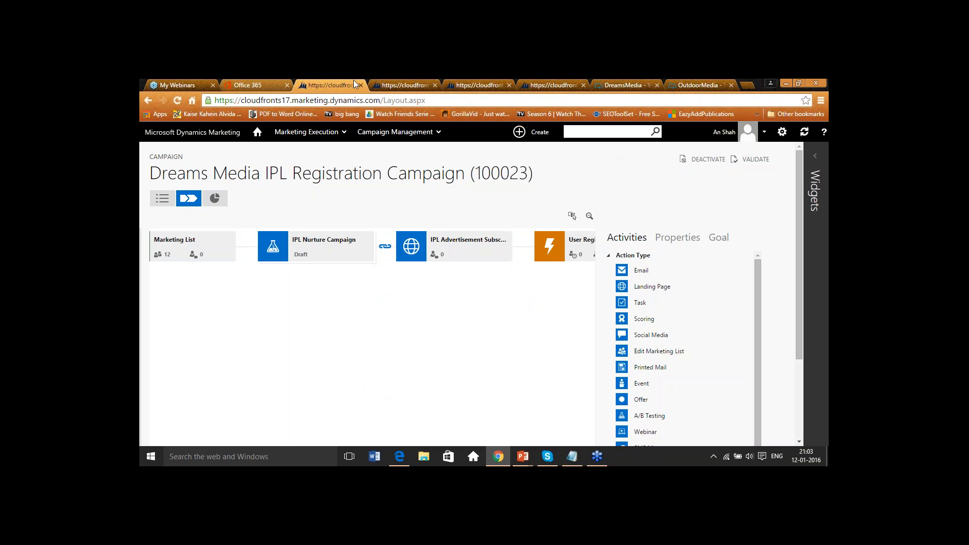
# - Open the Dreams Media IPL Subscription Jan 2016 campaign's workflow from the Campaigns list
pyautogui.click(414, 82)
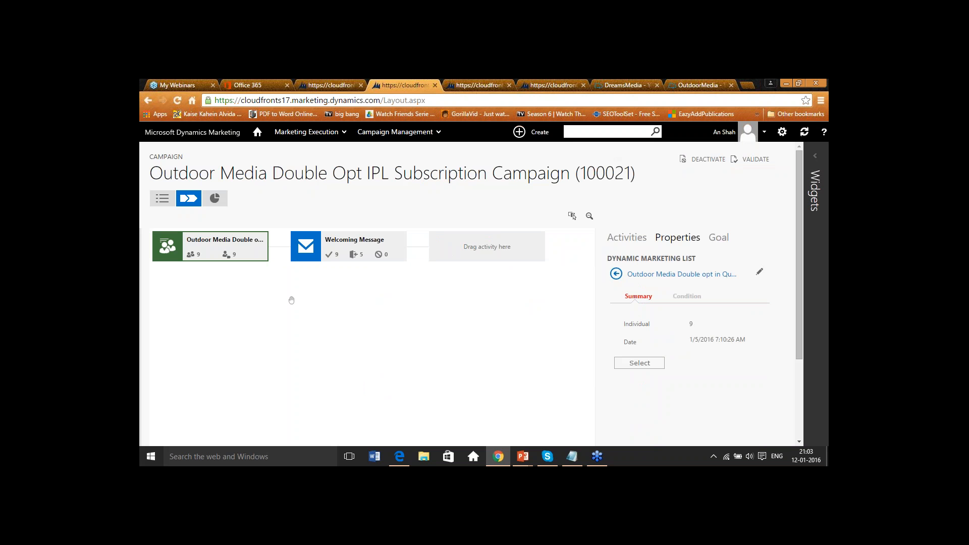
pyautogui.click(328, 132)
pyautogui.click(395, 132)
pyautogui.click(178, 176)
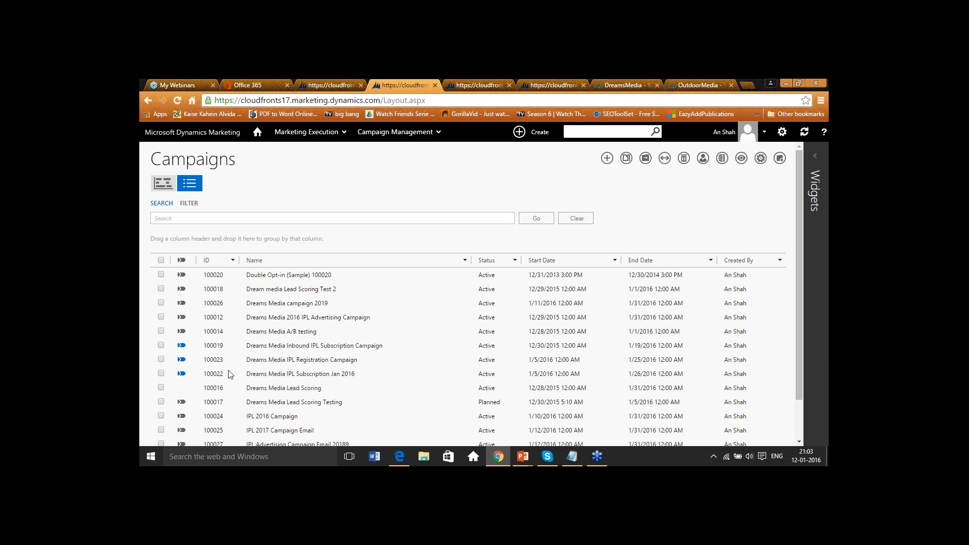
pyautogui.click(182, 374)
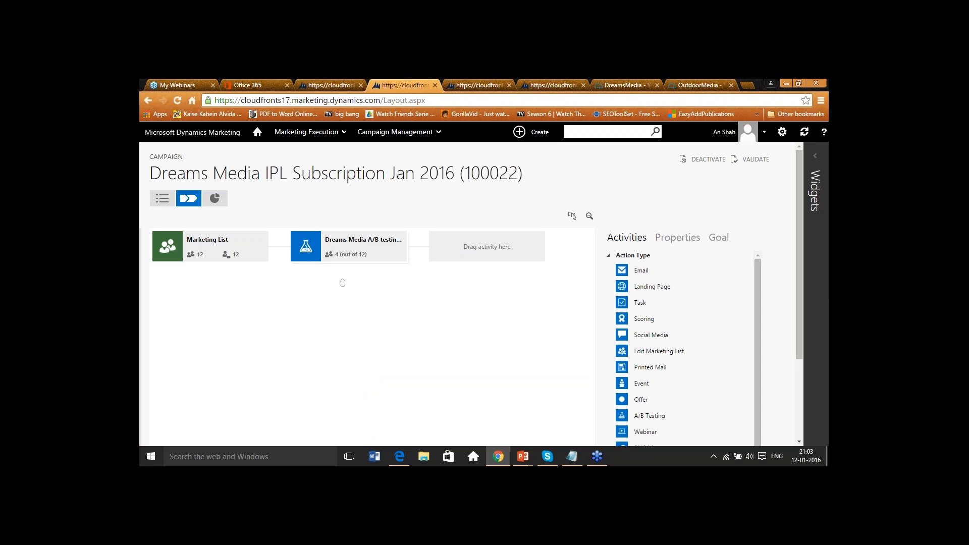
# - Open the Dreams Media A/B testing Jan 2016 results comparing Version A and Version B responses
pyautogui.click(359, 242)
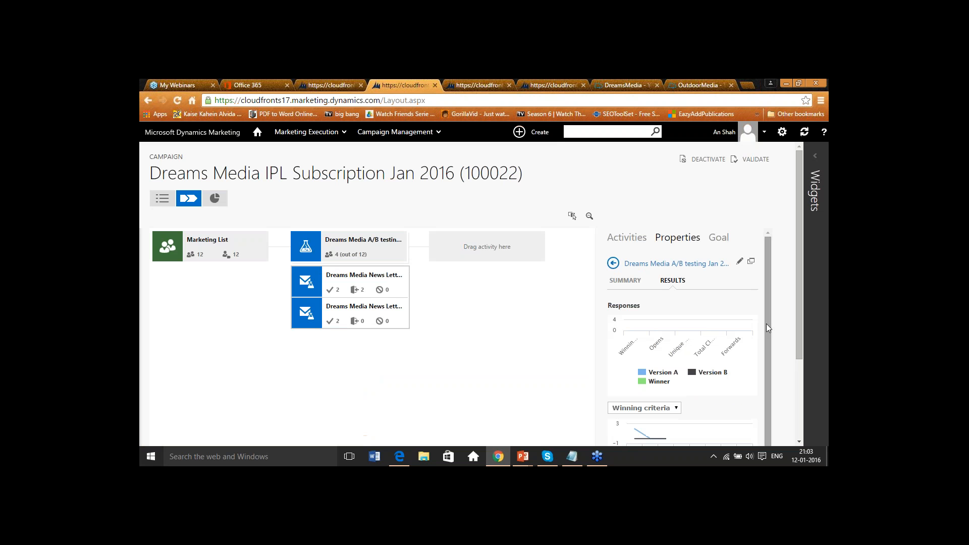
pyautogui.click(751, 261)
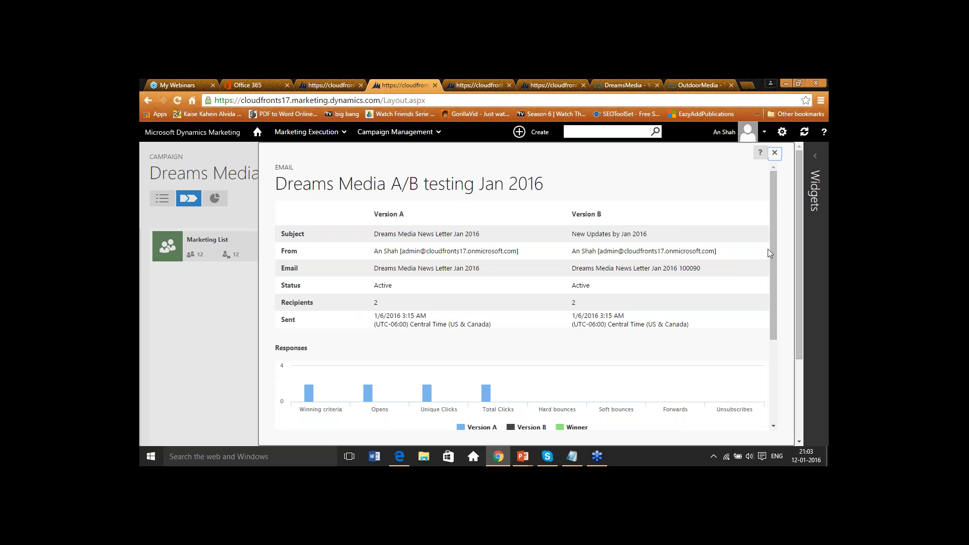
pyautogui.moveTo(771, 251)
pyautogui.mouseDown()
pyautogui.moveTo(778, 364)
pyautogui.moveTo(786, 264)
pyautogui.moveTo(774, 236)
pyautogui.mouseUp()
pyautogui.click(776, 153)
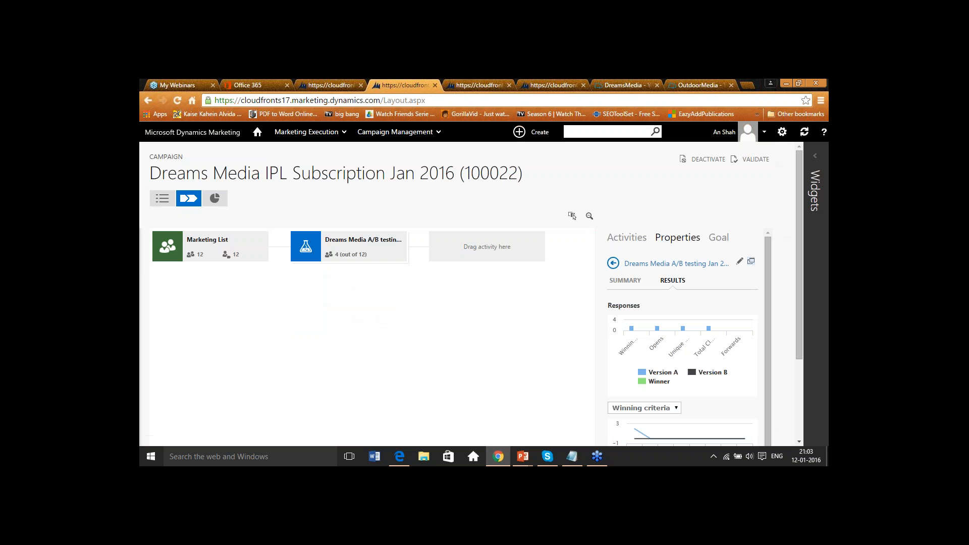
# - Step through the A/B test settings and choose Specified time for the winner declaration
pyautogui.click(740, 263)
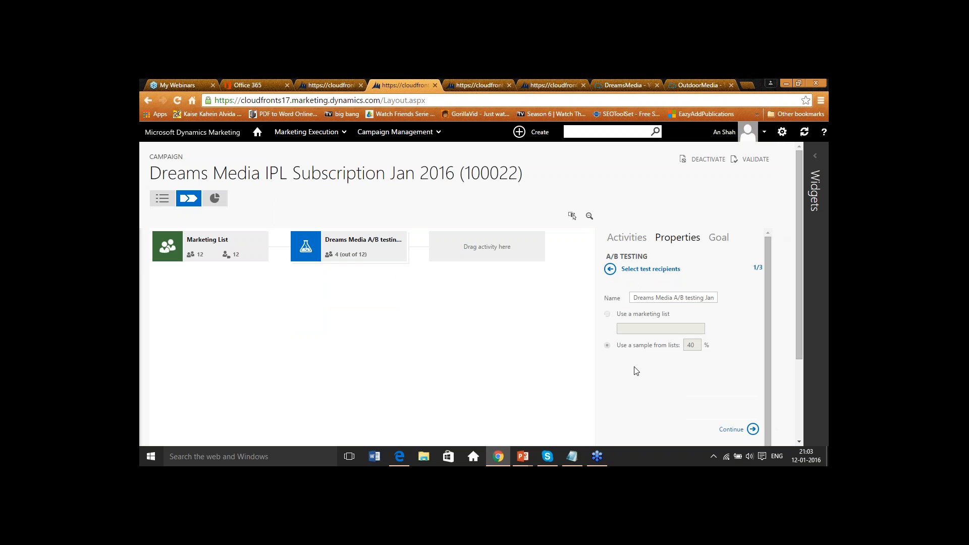
pyautogui.click(753, 429)
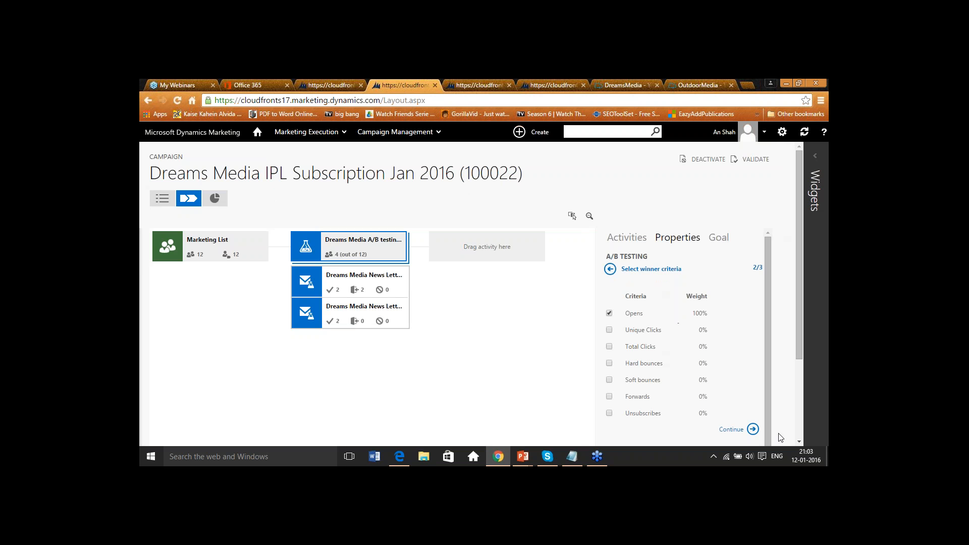
pyautogui.click(752, 429)
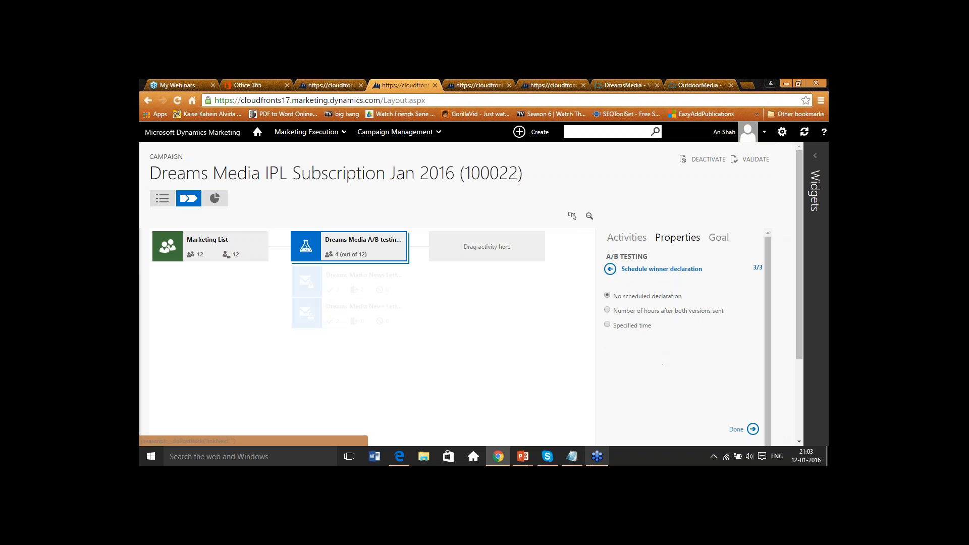
pyautogui.click(607, 325)
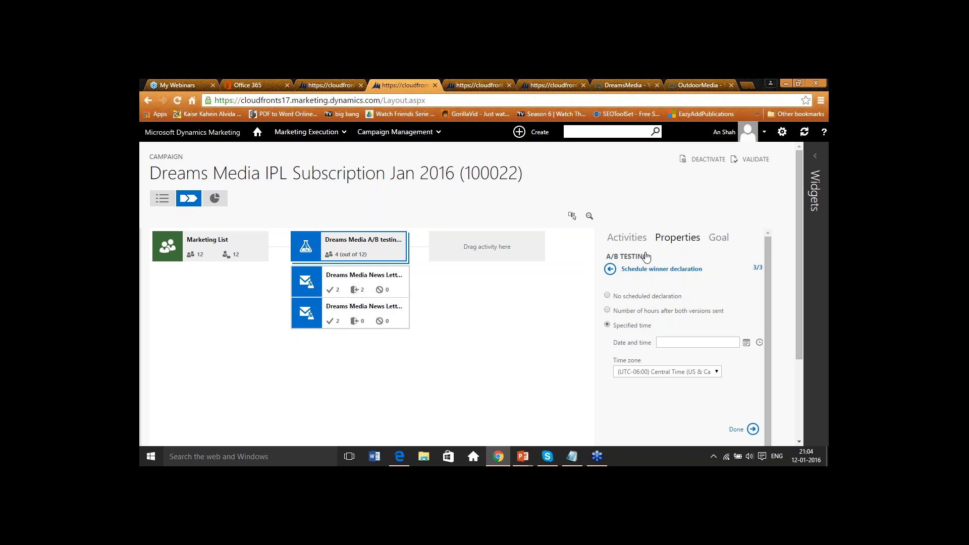
pyautogui.click(609, 269)
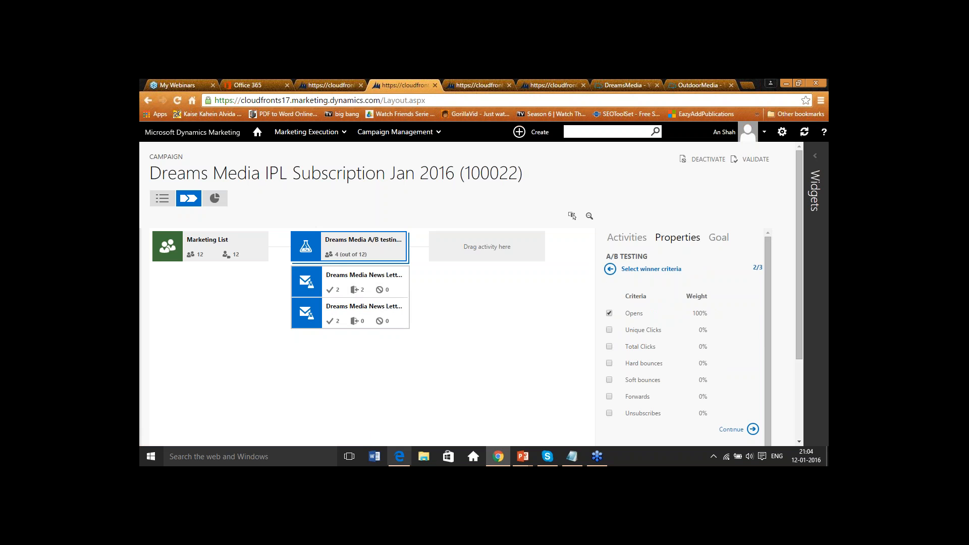
pyautogui.click(474, 375)
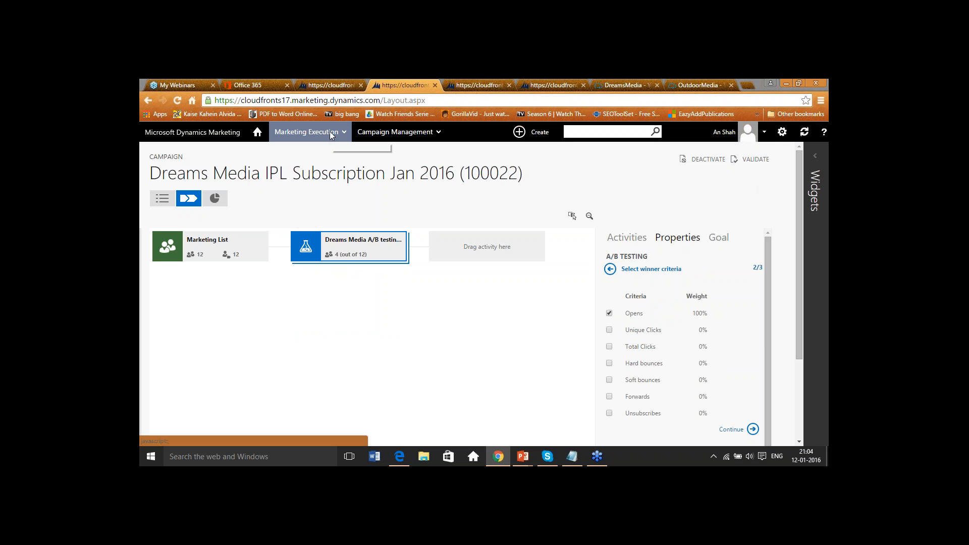
# - Return to the Campaigns list
pyautogui.click(395, 132)
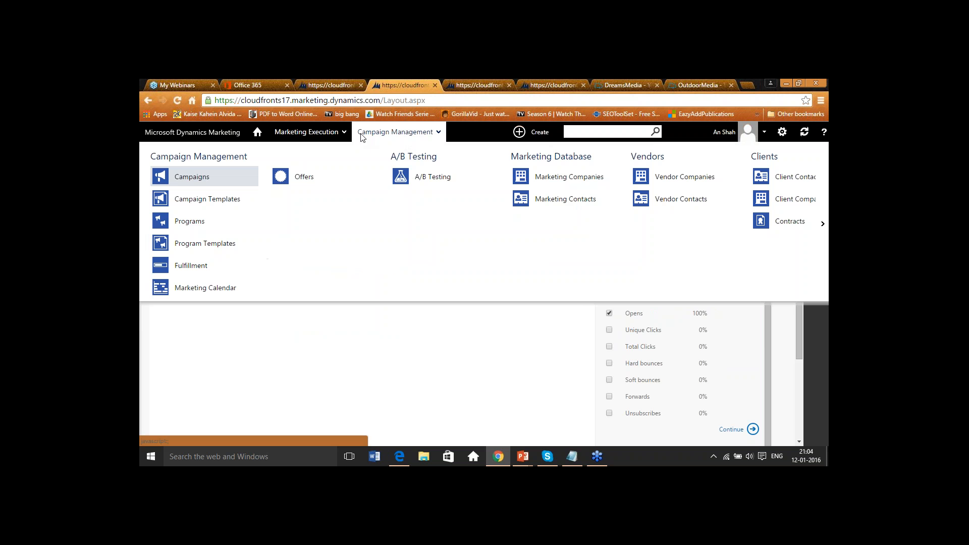
pyautogui.click(216, 177)
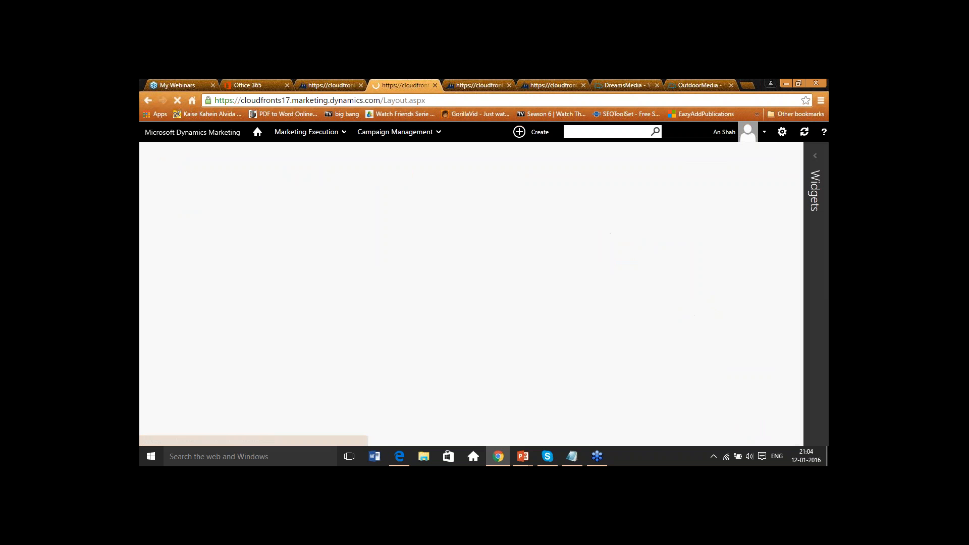
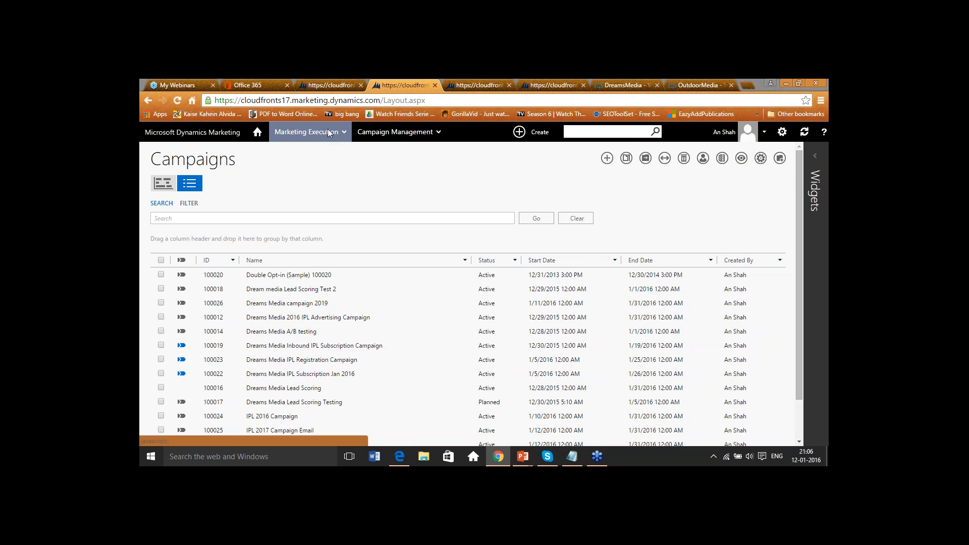
# - Open the Outdoor Media client company record and review its double opt-in settings
pyautogui.scroll(-1, 212, 432)
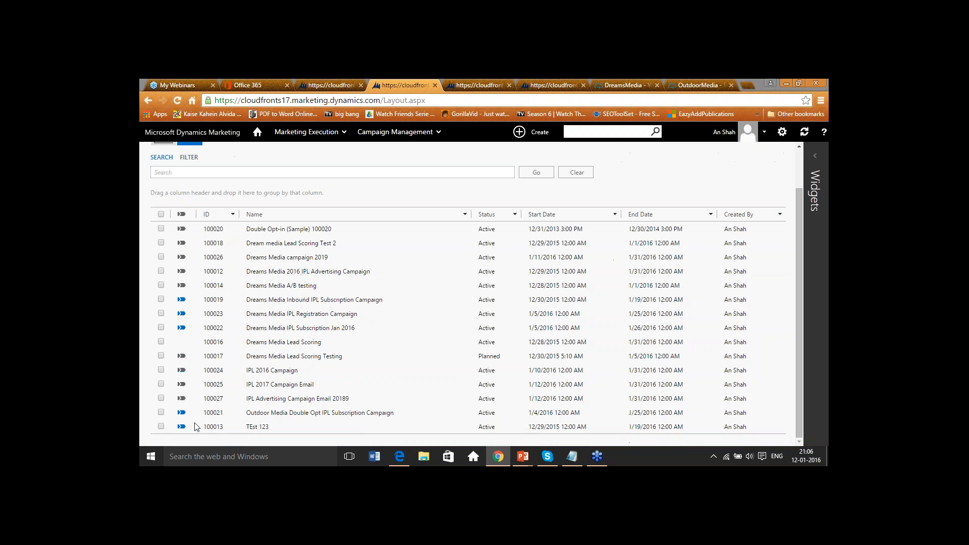
pyautogui.click(299, 134)
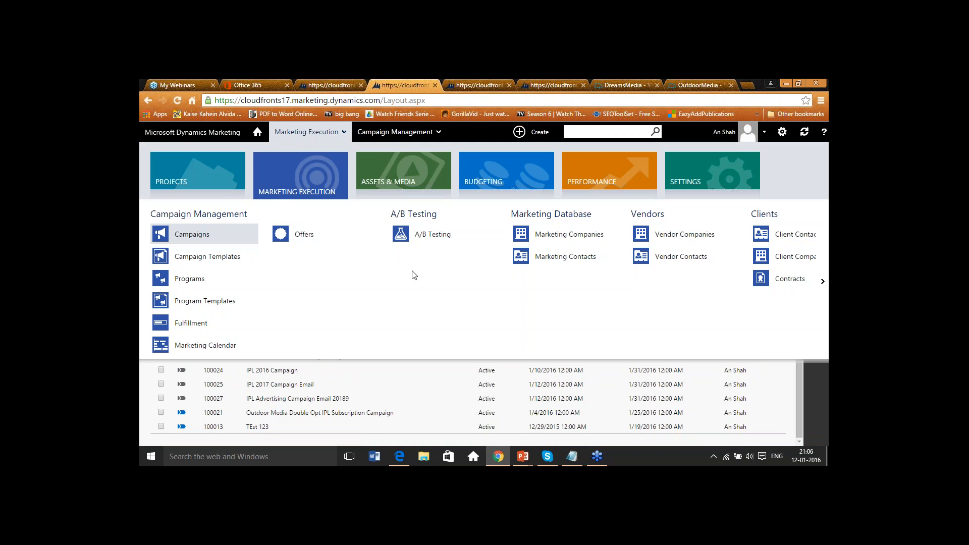
pyautogui.click(792, 257)
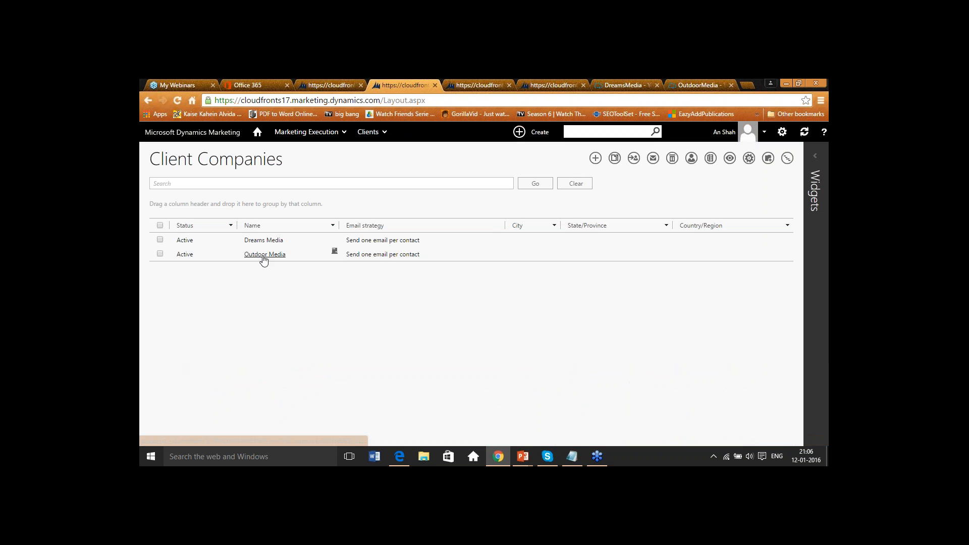
pyautogui.click(263, 255)
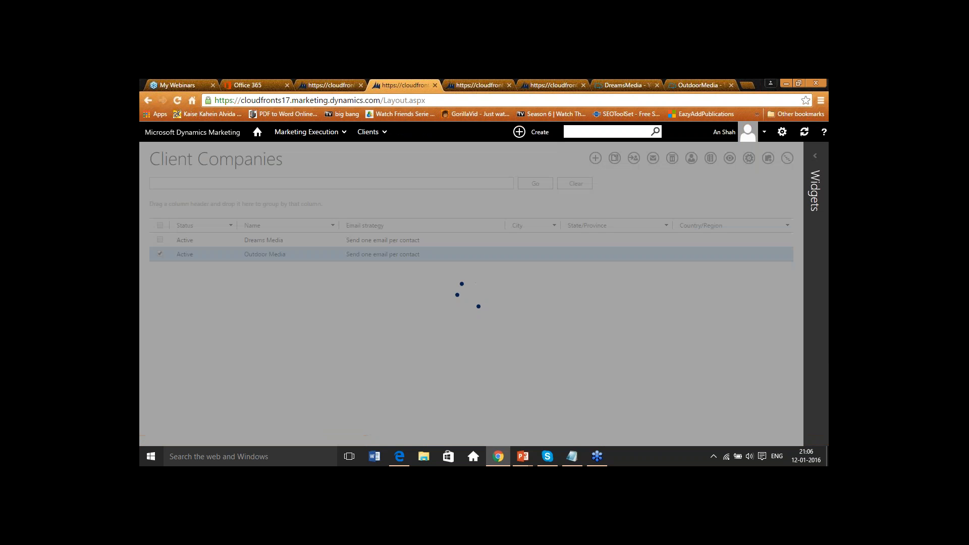
pyautogui.scroll(-5, 480, 335)
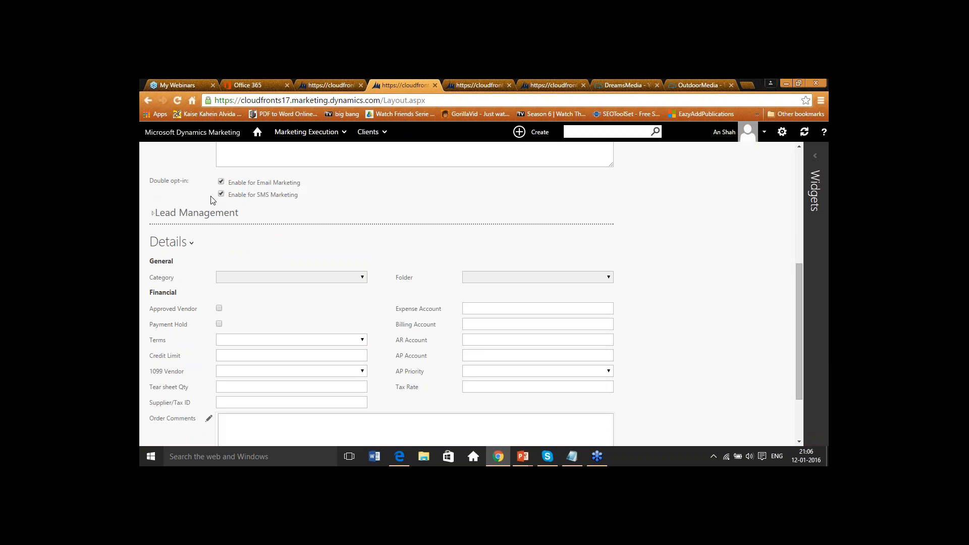
pyautogui.scroll(4, 354, 225)
pyautogui.scroll(-4, 354, 225)
pyautogui.scroll(5, 352, 208)
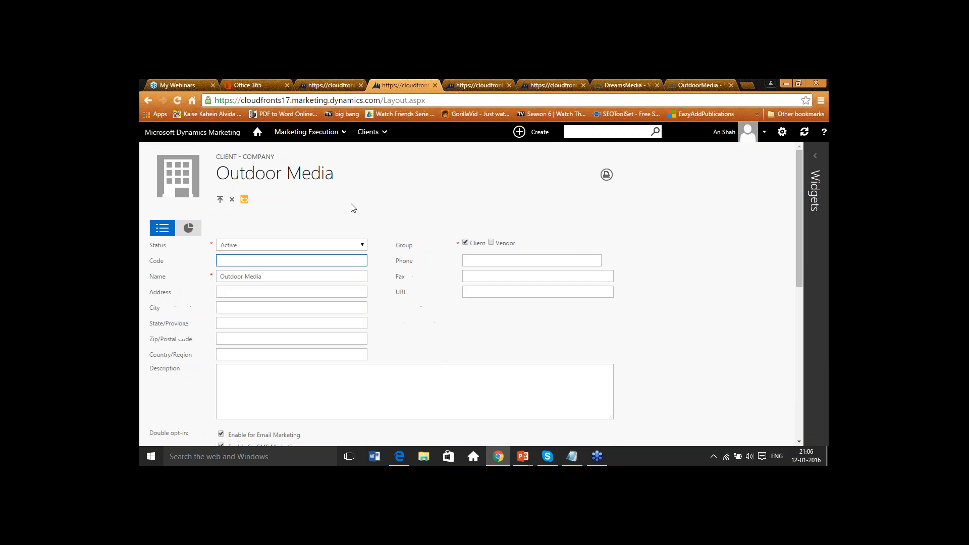
# - Open the Outdoor Double Opt-In link from the email marketing plug-ins in settings
pyautogui.click(346, 132)
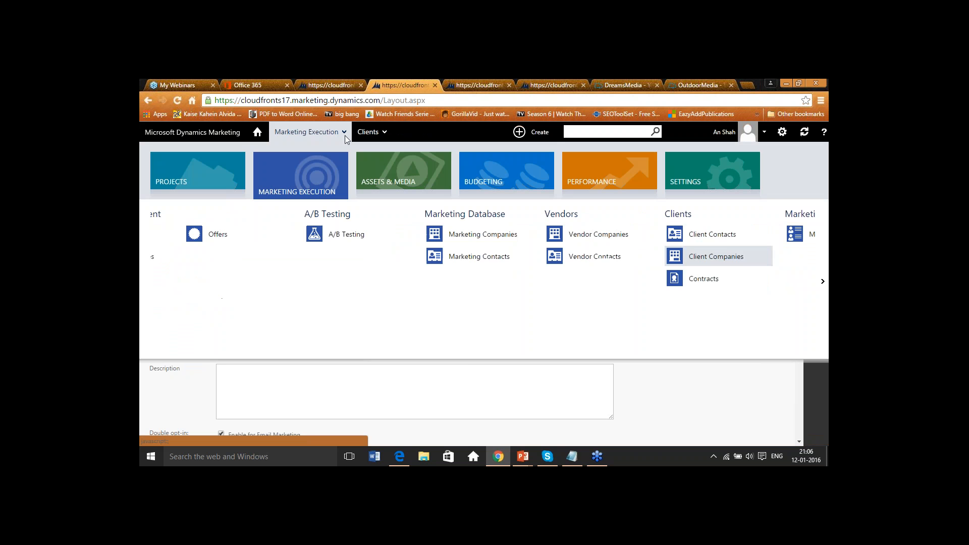
pyautogui.click(822, 282)
pyautogui.click(702, 182)
pyautogui.click(823, 281)
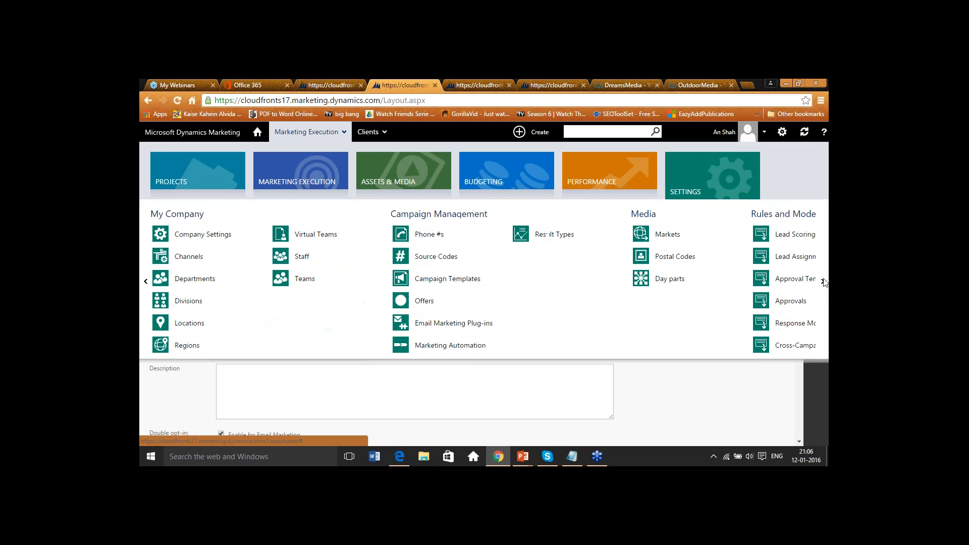
pyautogui.click(450, 332)
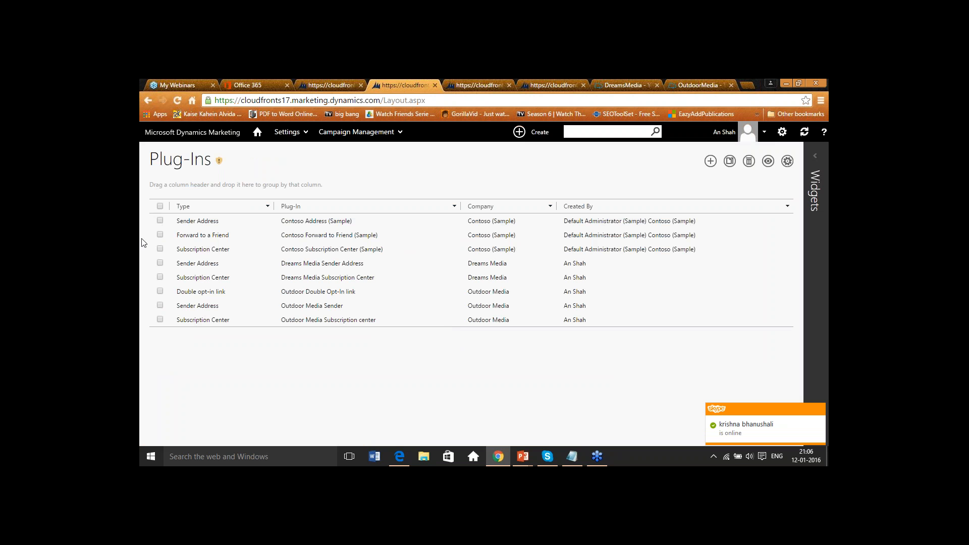
pyautogui.click(201, 292)
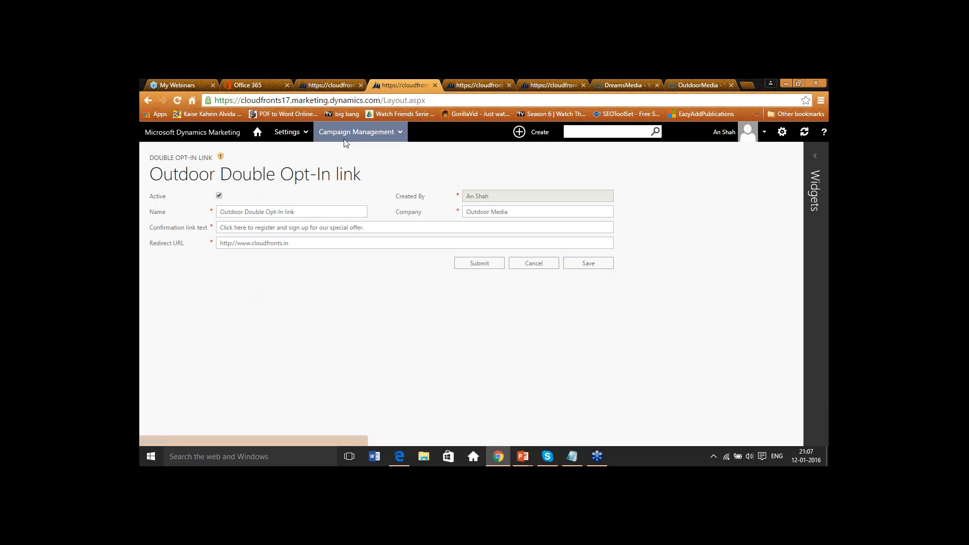
# - Open the Landing Pages list
pyautogui.click(385, 133)
pyautogui.click(297, 133)
pyautogui.moveTo(825, 281)
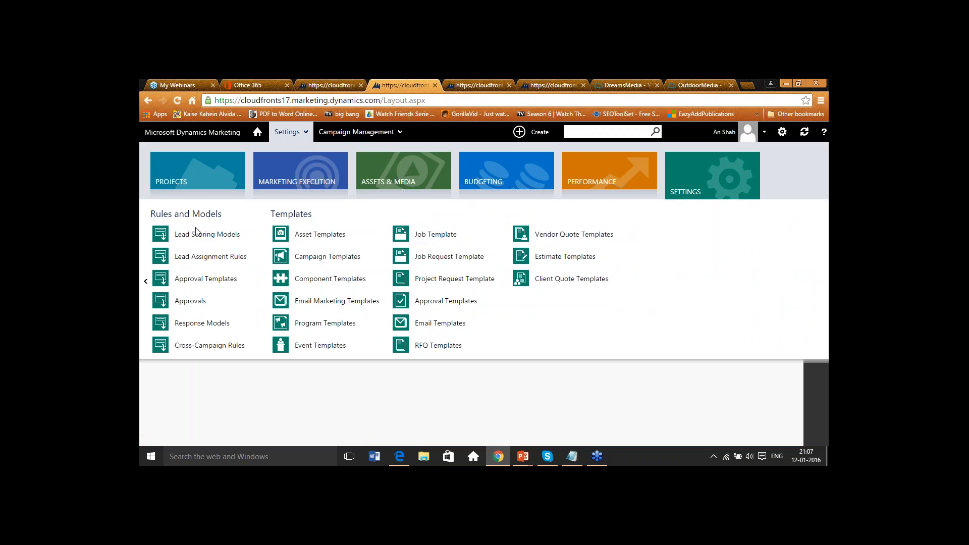
pyautogui.moveTo(271, 175)
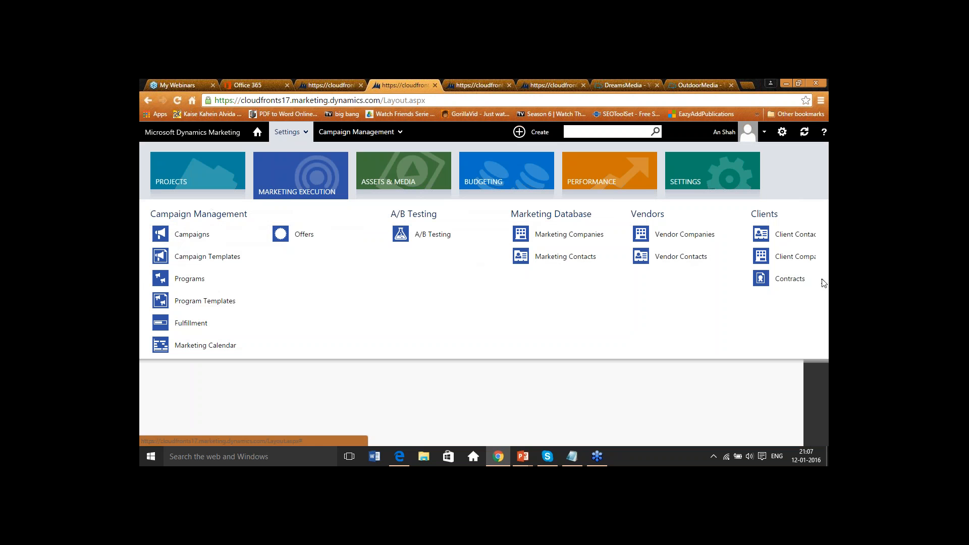
pyautogui.click(435, 235)
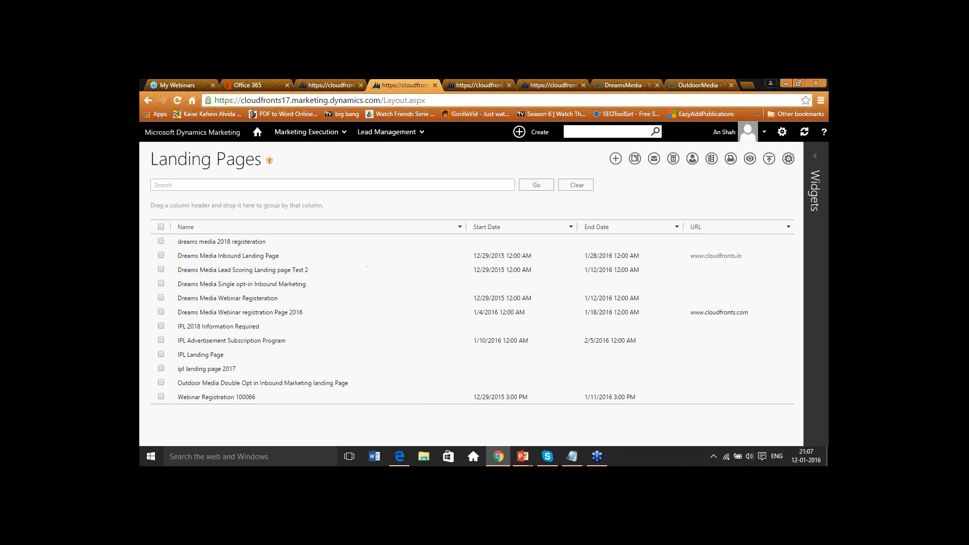
# - Open the Out-Door Media Double opt in Confirmation Mail email message and view its design
pyautogui.click(342, 133)
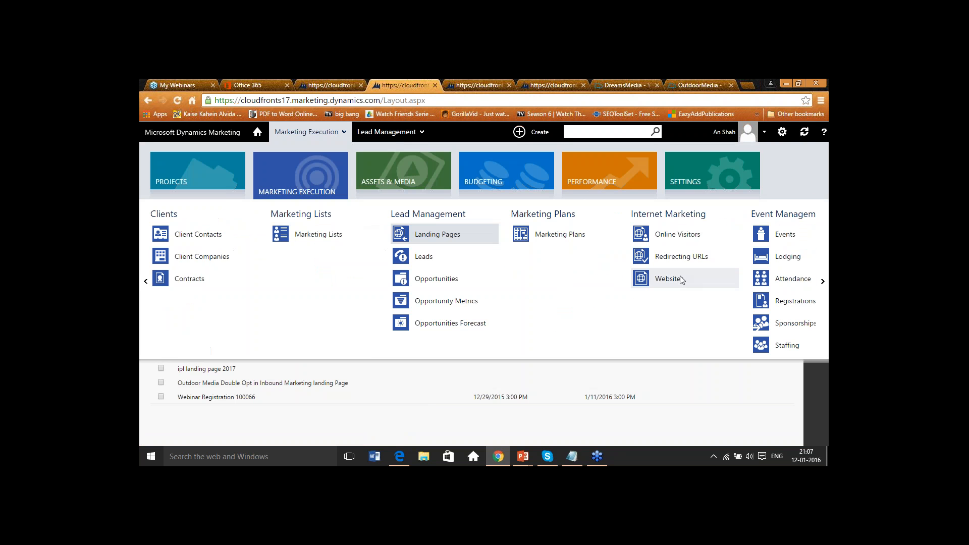
pyautogui.click(823, 282)
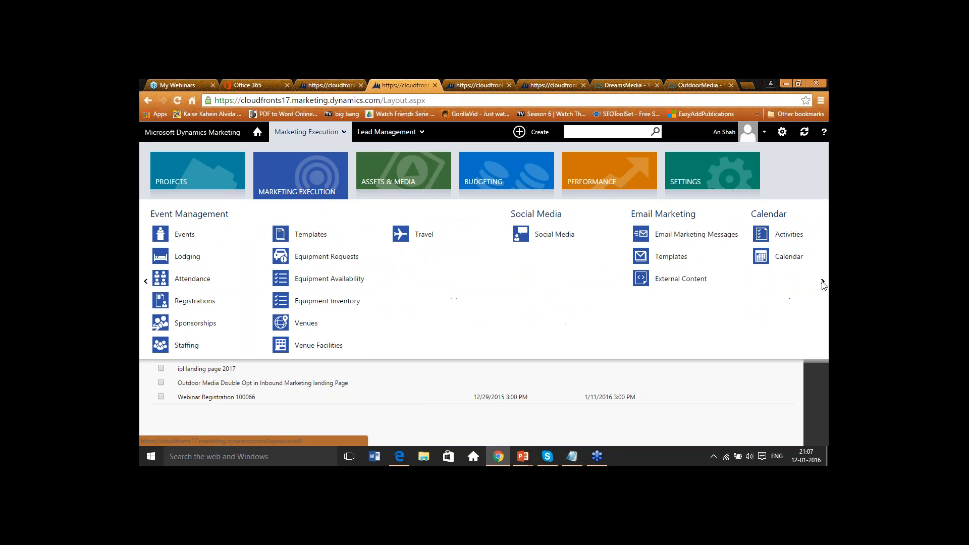
pyautogui.click(689, 236)
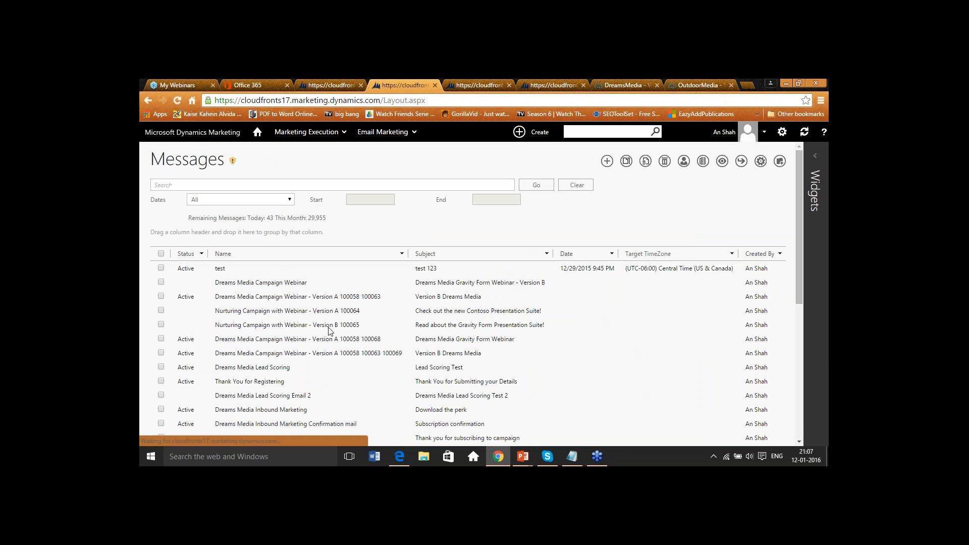
pyautogui.scroll(-1, 337, 328)
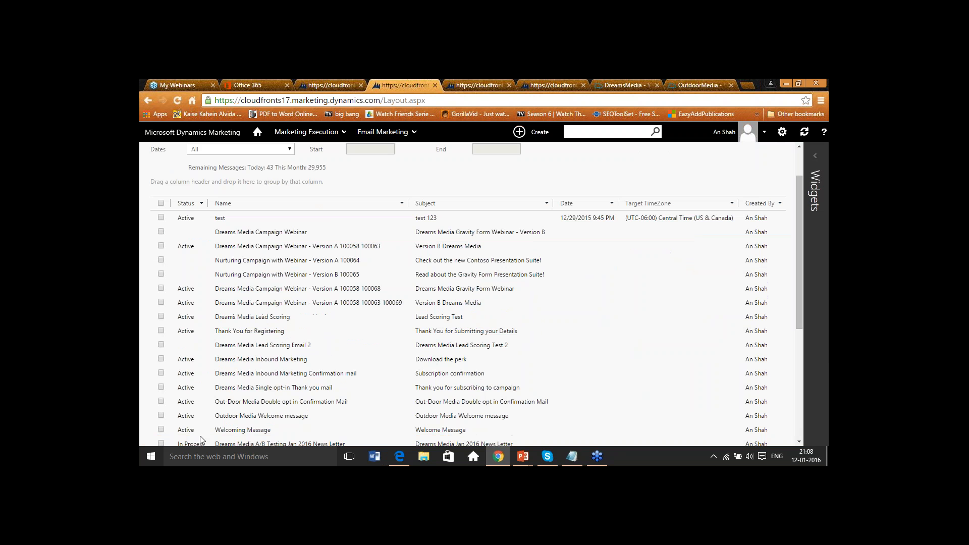
pyautogui.click(273, 407)
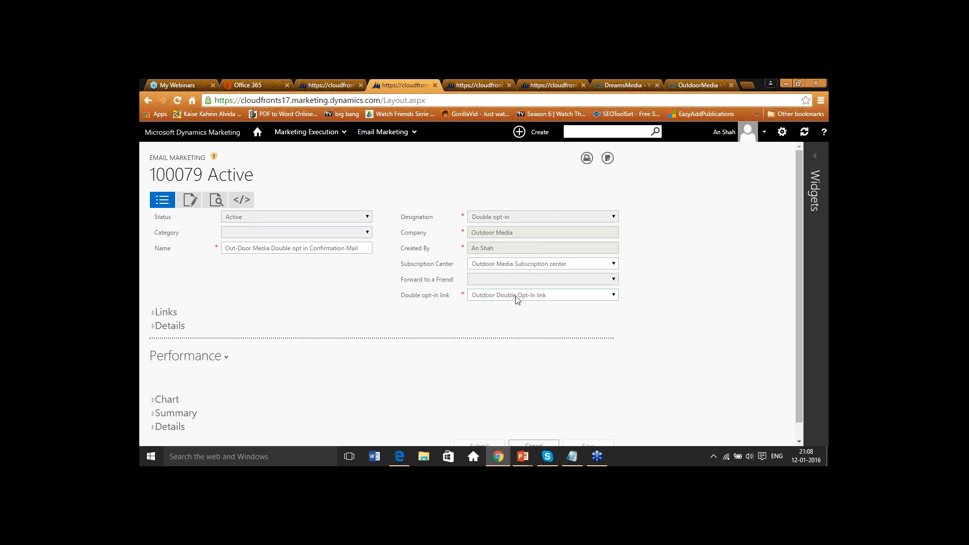
pyautogui.click(188, 199)
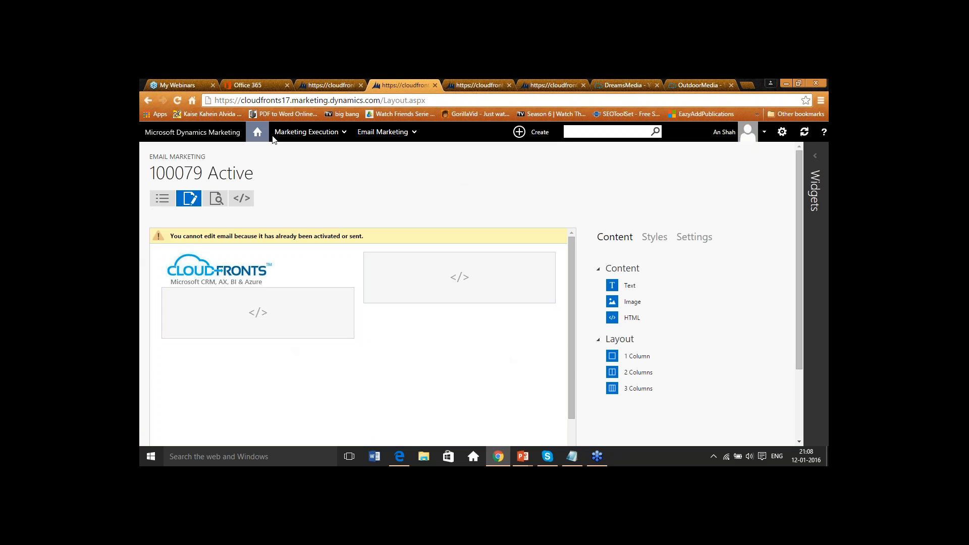
# - Review the Outdoor Media Double Opt in Inbound Marketing landing page settings and its published OutdoorMedia registration form
pyautogui.click(334, 132)
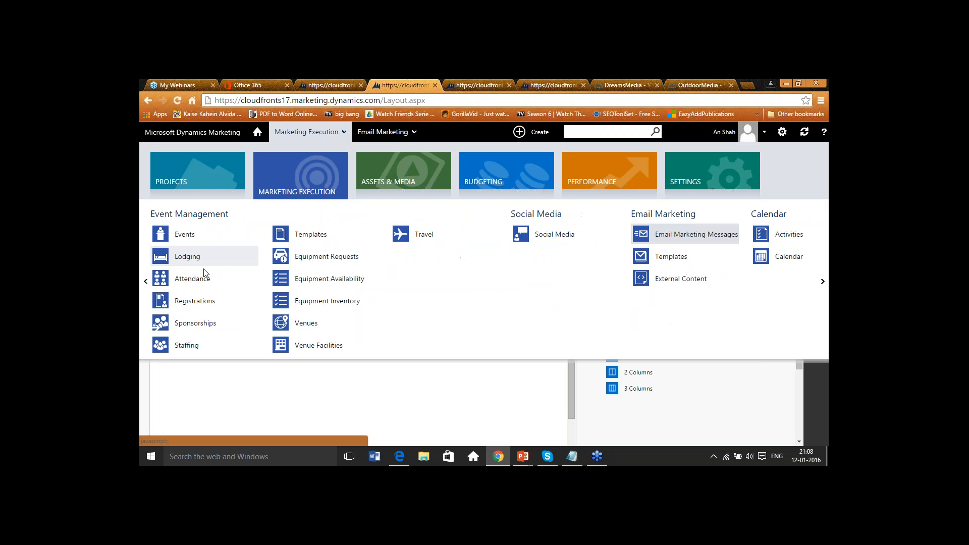
pyautogui.click(145, 281)
pyautogui.click(410, 234)
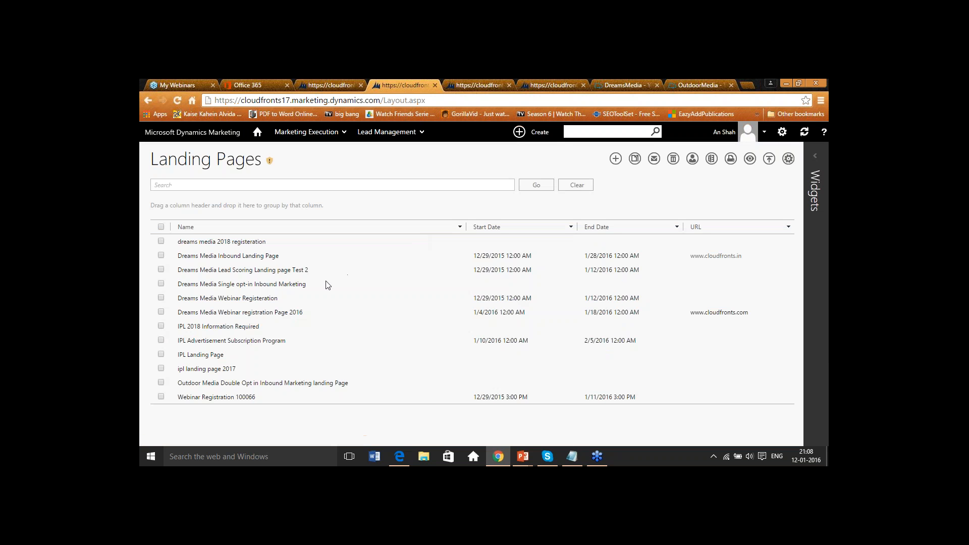
pyautogui.click(263, 383)
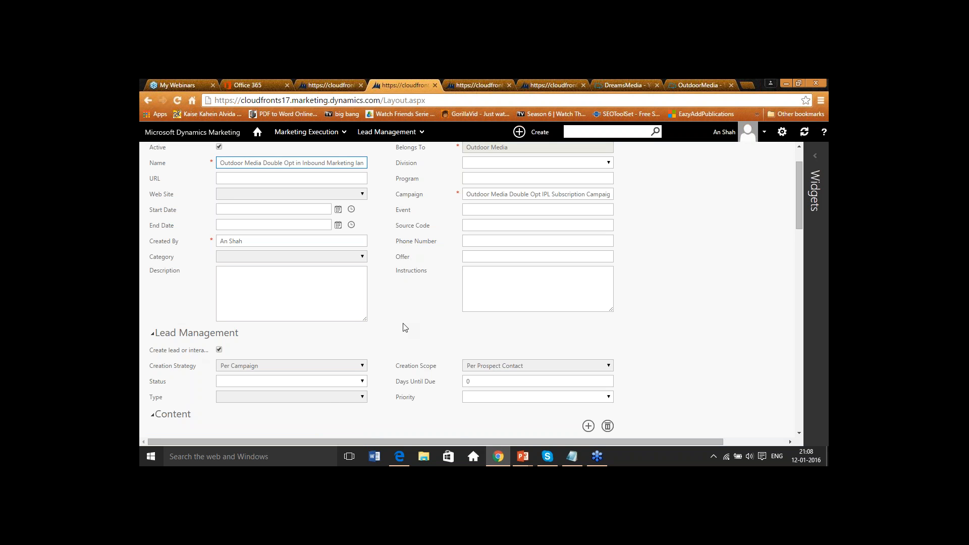
pyautogui.scroll(-1, 403, 326)
pyautogui.scroll(-2, 403, 323)
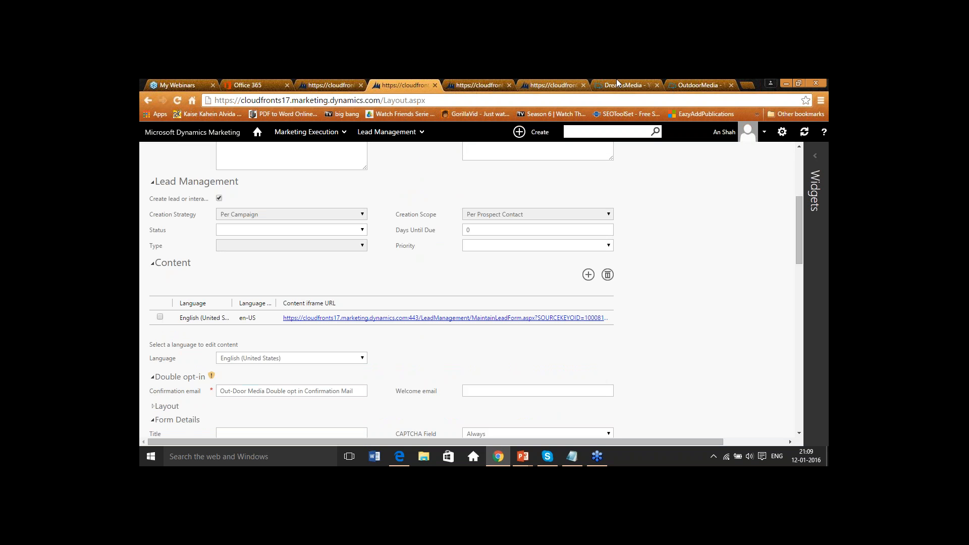
pyautogui.click(690, 81)
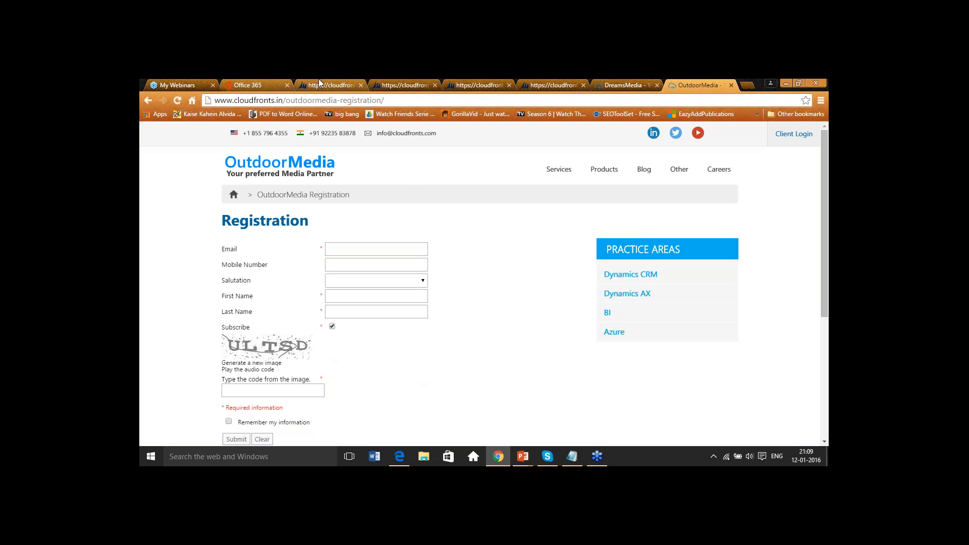
pyautogui.click(406, 84)
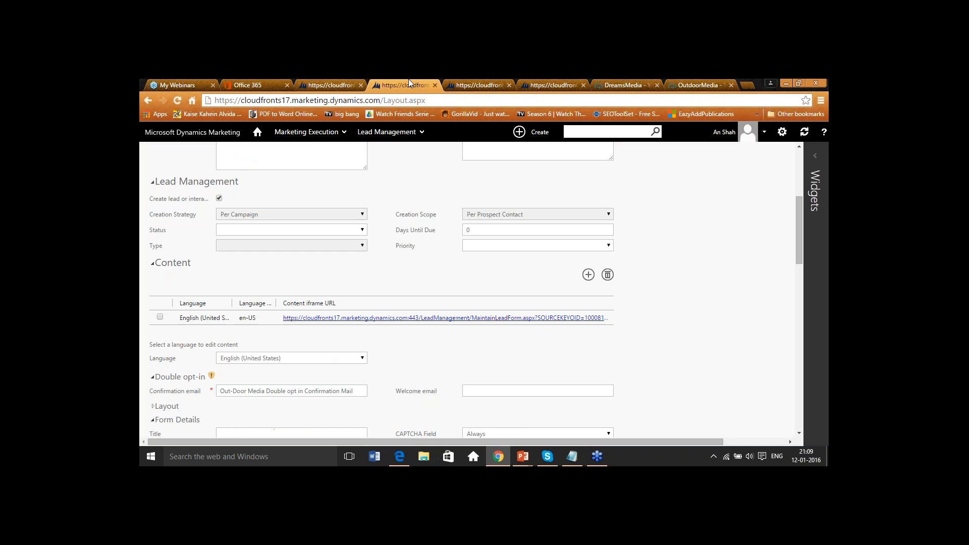
# - Open the Outdoor Media Double Opt IPL Subscription Campaign workflow from the Campaigns list
pyautogui.click(332, 129)
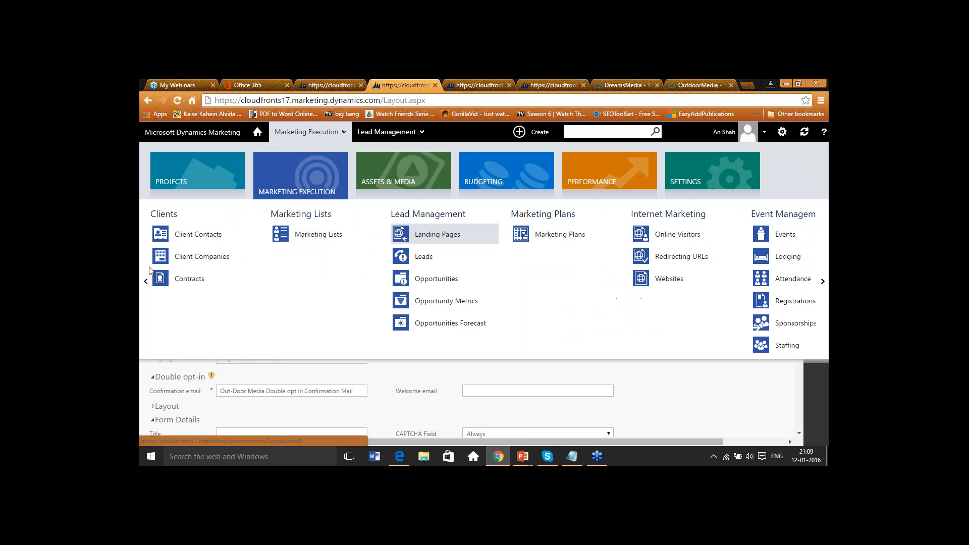
pyautogui.click(146, 281)
pyautogui.click(197, 234)
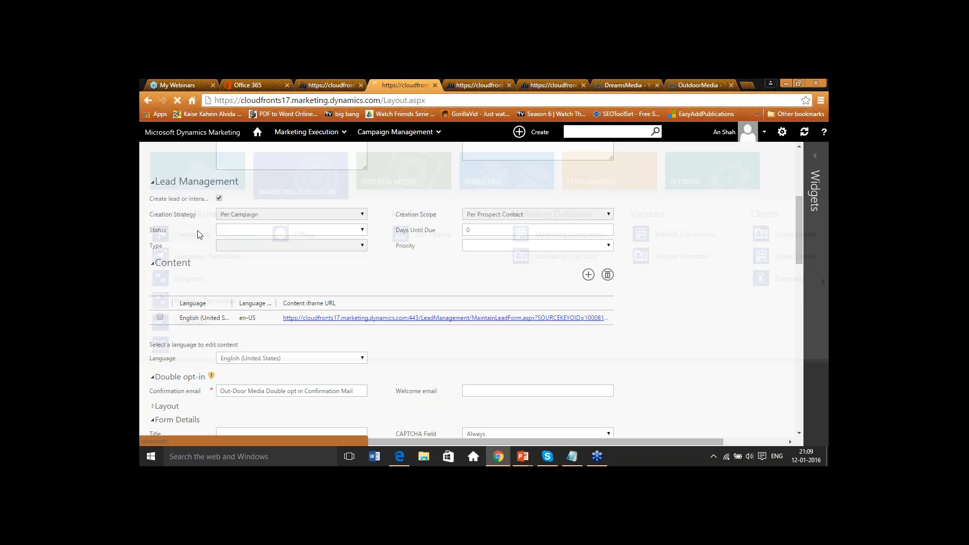
pyautogui.scroll(-1, 401, 204)
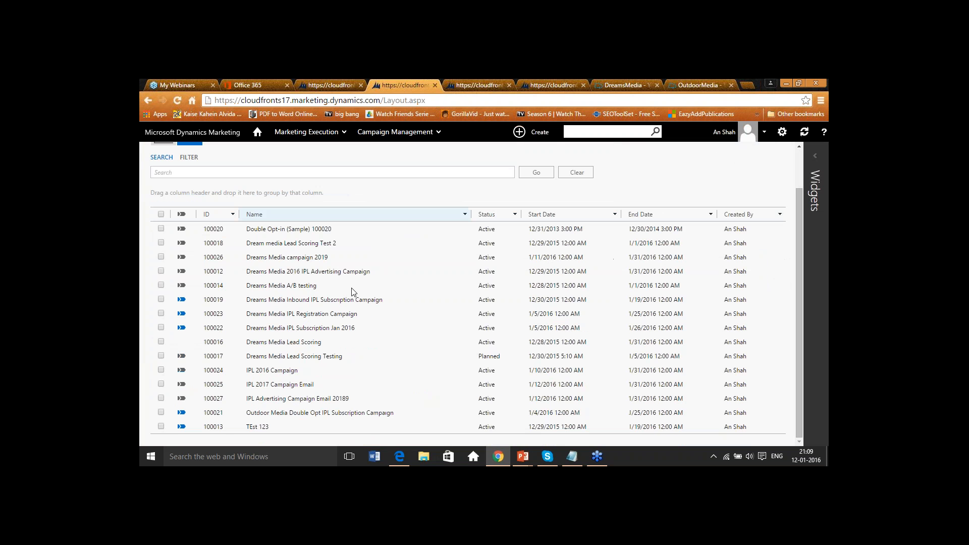
pyautogui.click(305, 358)
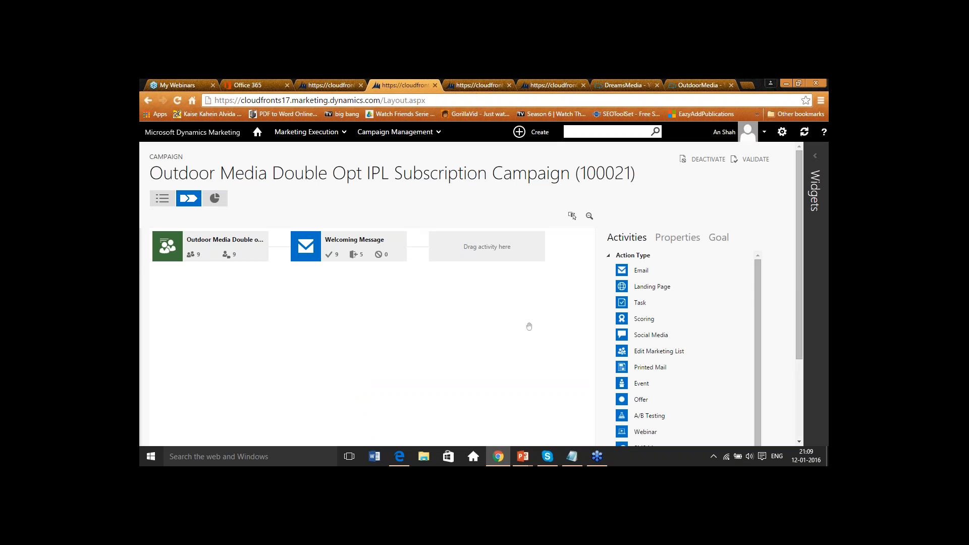
# - Open the Outdoor Media Double opt in Query marketing list from the campaign's first activity
pyautogui.moveTo(756, 277); pyautogui.dragTo(757, 323)
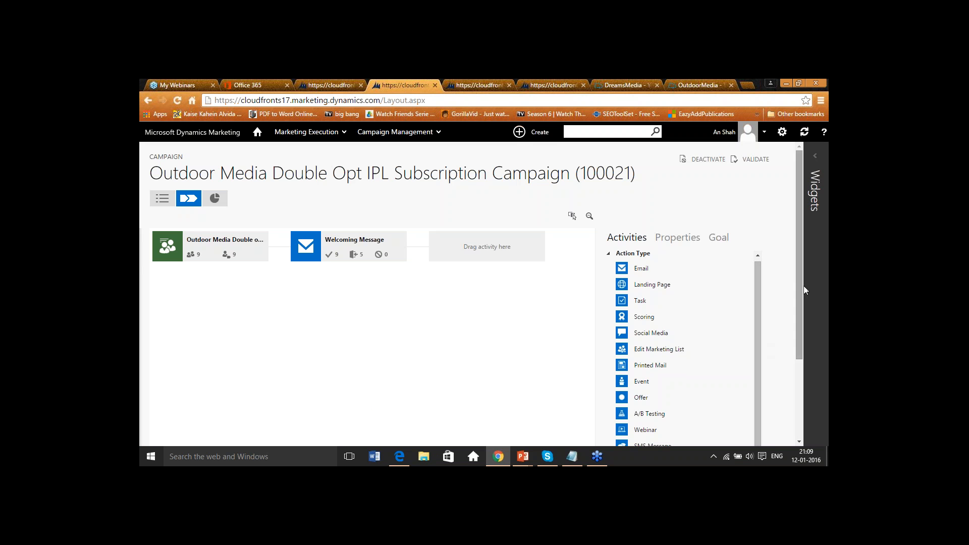
pyautogui.moveTo(800, 268); pyautogui.dragTo(736, 370)
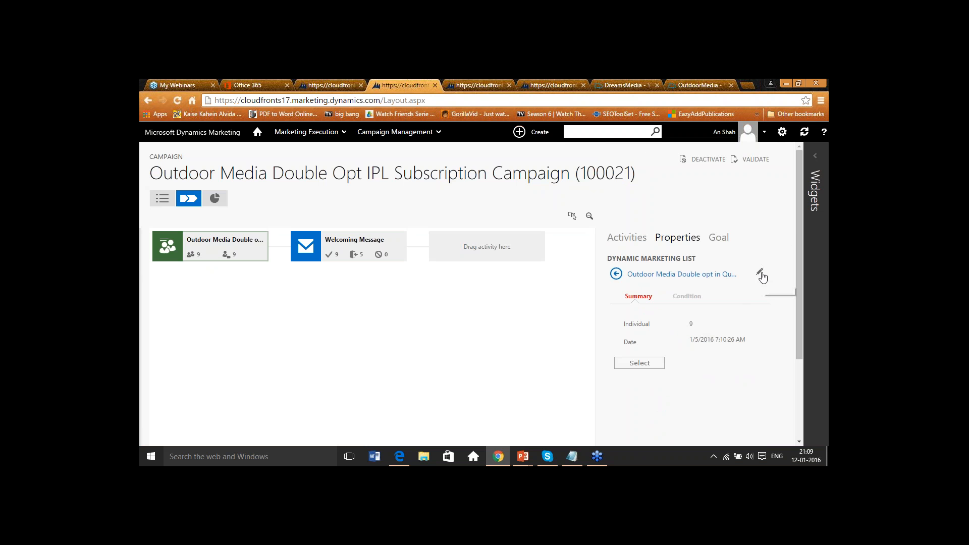
pyautogui.click(761, 274)
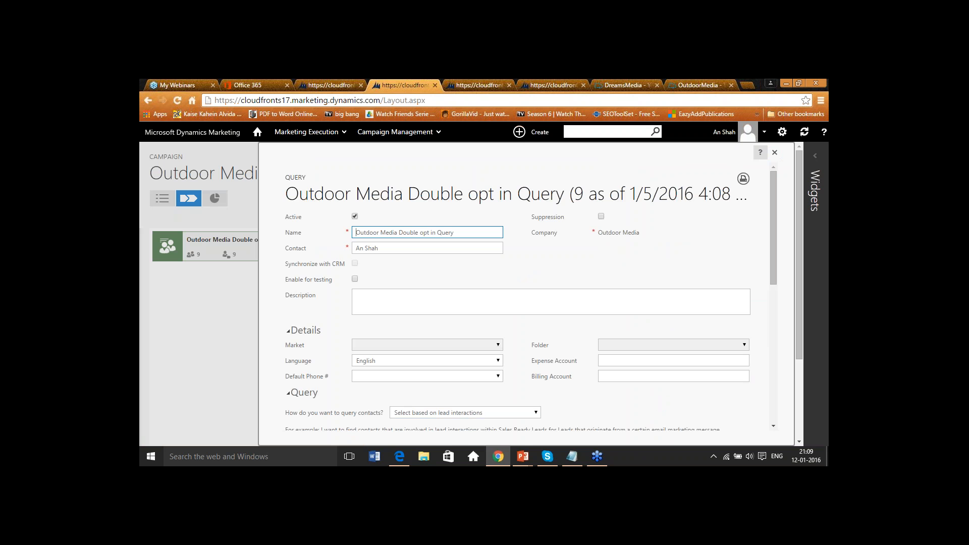
# - Review the query's lead-interaction criteria and matching contacts and close the list
pyautogui.scroll(-2, 540, 391)
pyautogui.click(535, 312)
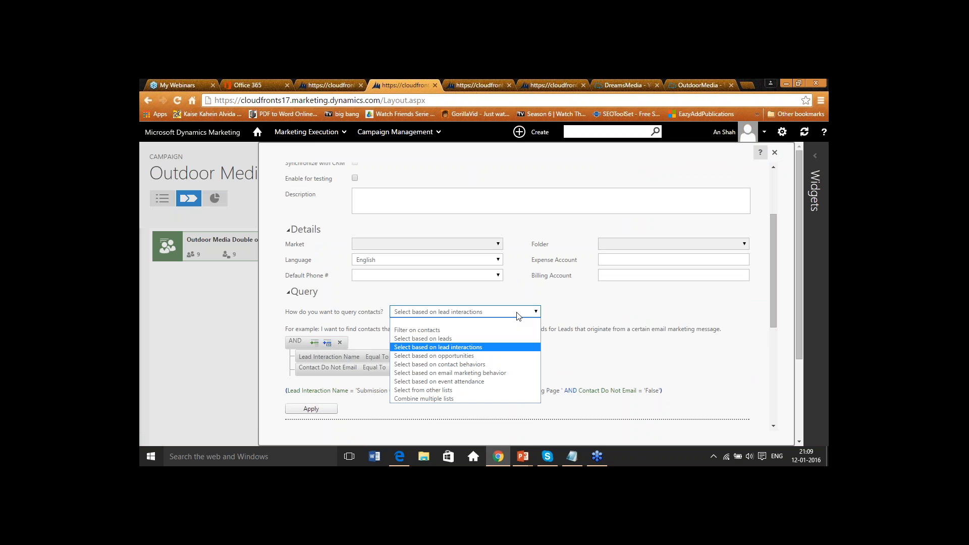
pyautogui.click(502, 349)
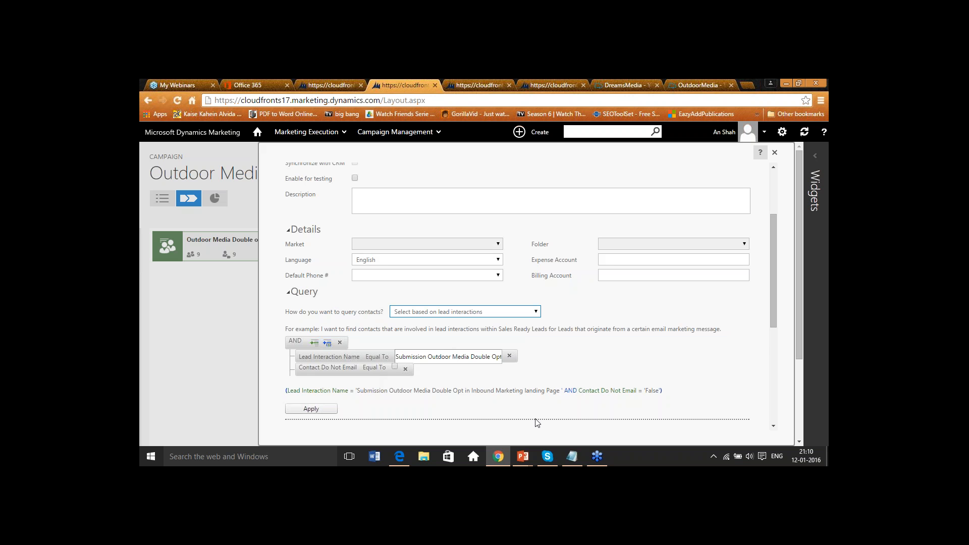
pyautogui.scroll(-4, 565, 399)
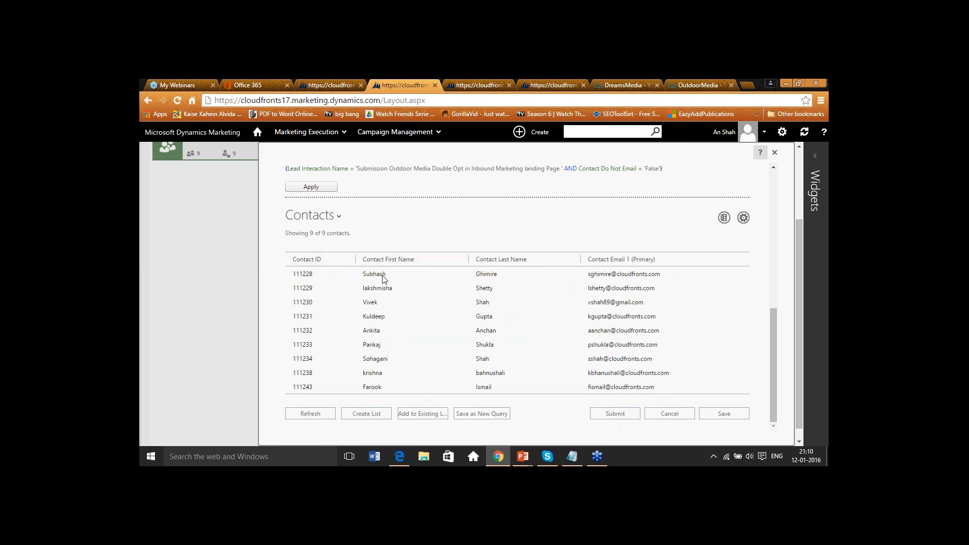
pyautogui.click(775, 153)
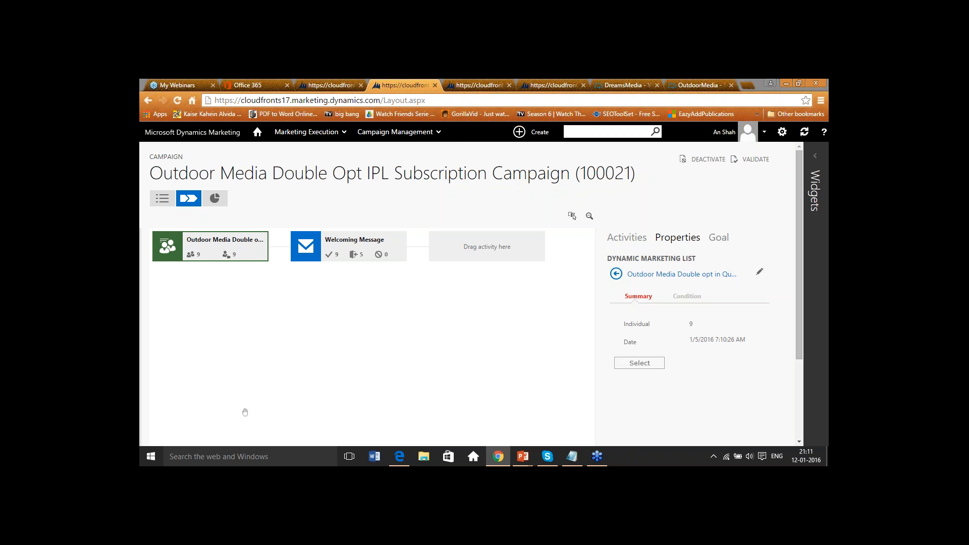
pyautogui.moveTo(523, 456)
pyautogui.click(560, 426)
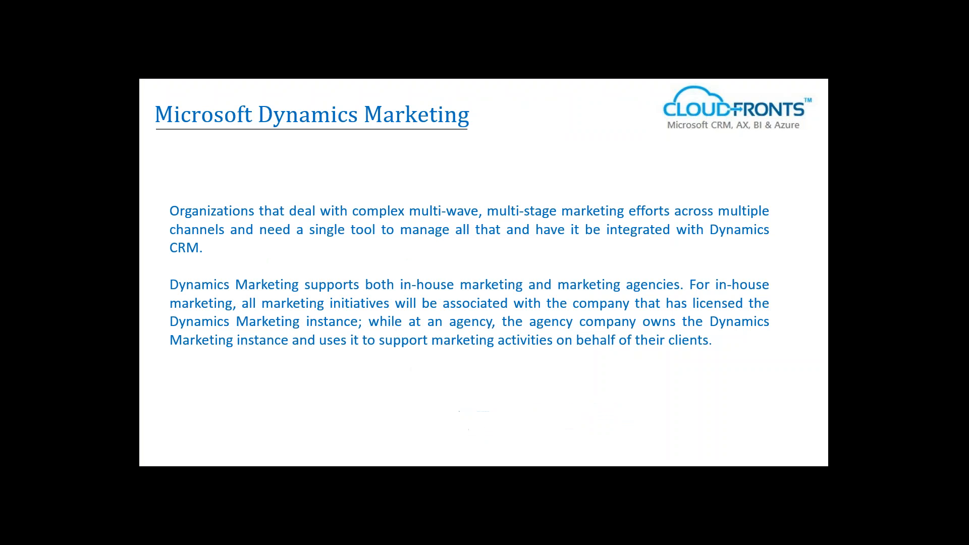